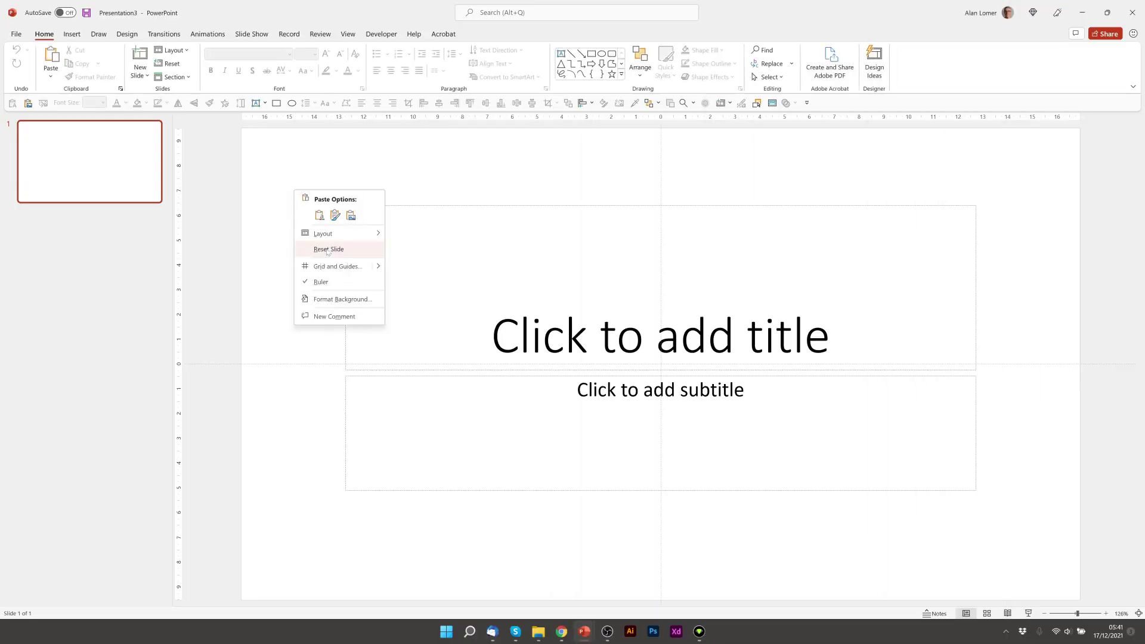
Switch the first slide to the Blank layout, removing its title and subtitle placeholders.
{"action": "mouse_move", "coordinate": [334, 233]}
{"action": "left_click", "coordinate": [416, 365]}
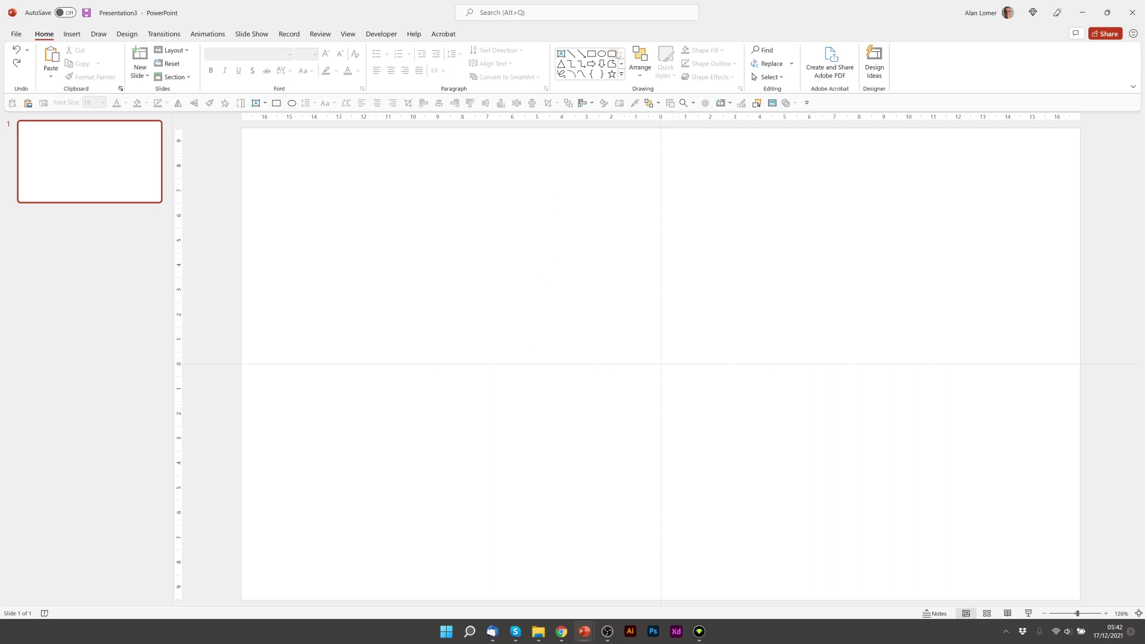
Insert a rounded rectangle and size it to 11 cm high by 12 cm wide.
{"action": "left_click", "coordinate": [613, 55]}
{"action": "left_click", "coordinate": [546, 248]}
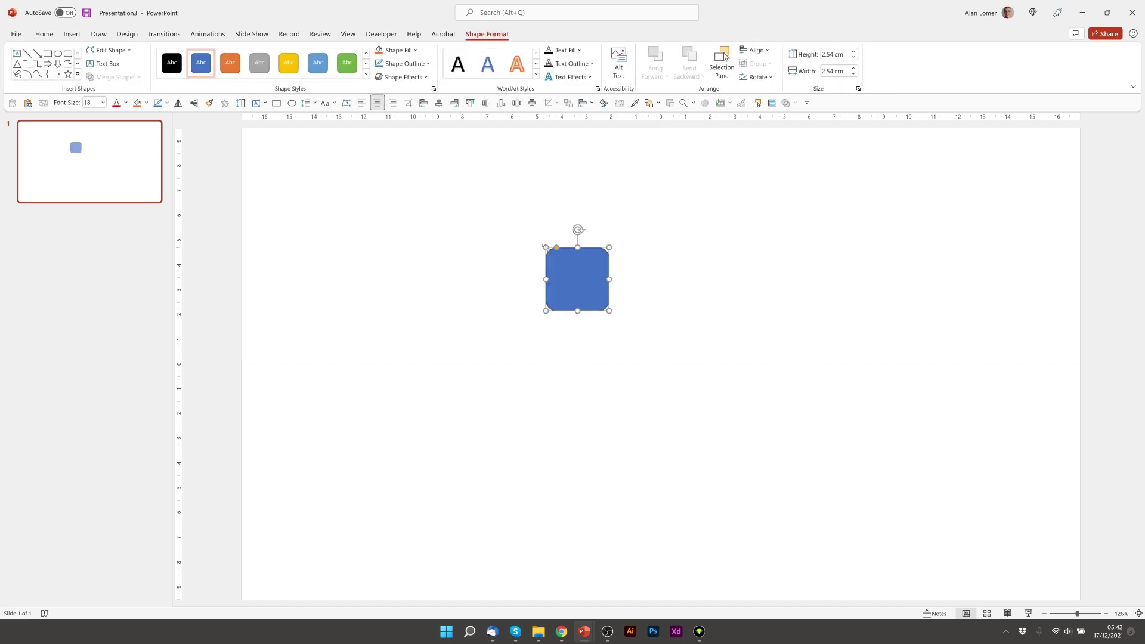
{"action": "right_click", "coordinate": [570, 265]}
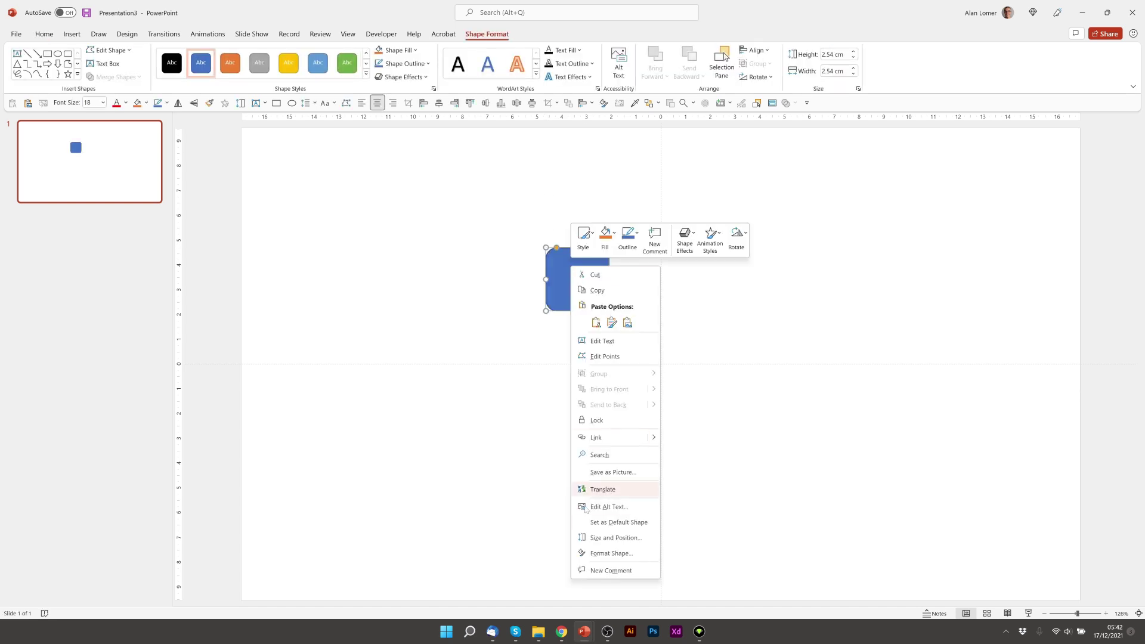
{"action": "left_click", "coordinate": [593, 553]}
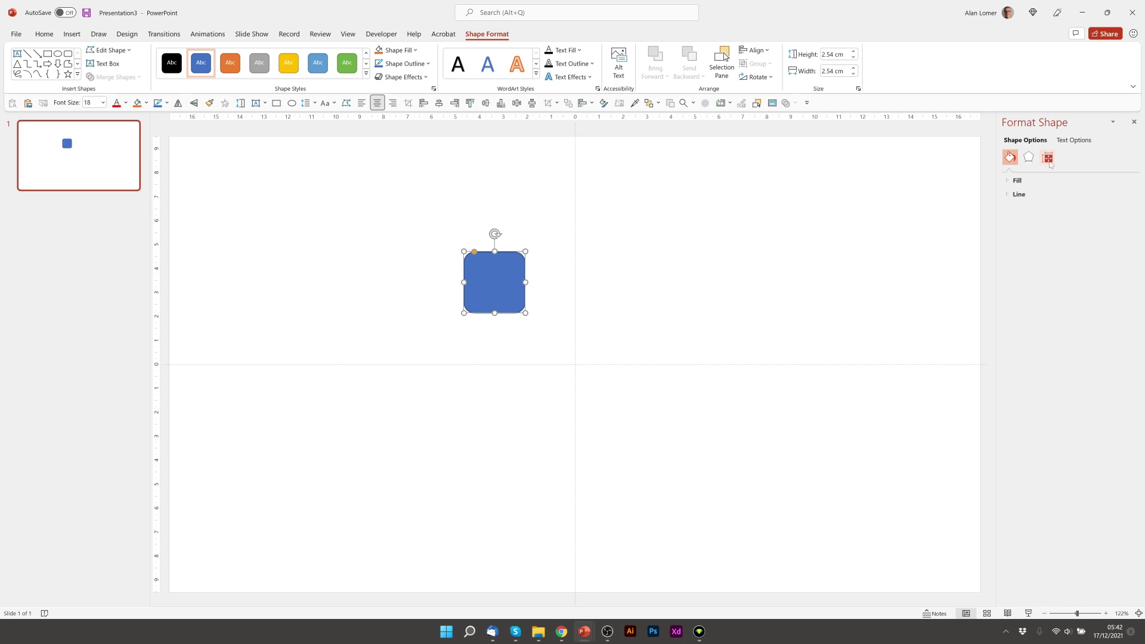
{"action": "left_click", "coordinate": [1047, 157]}
{"action": "left_click", "coordinate": [1007, 181]}
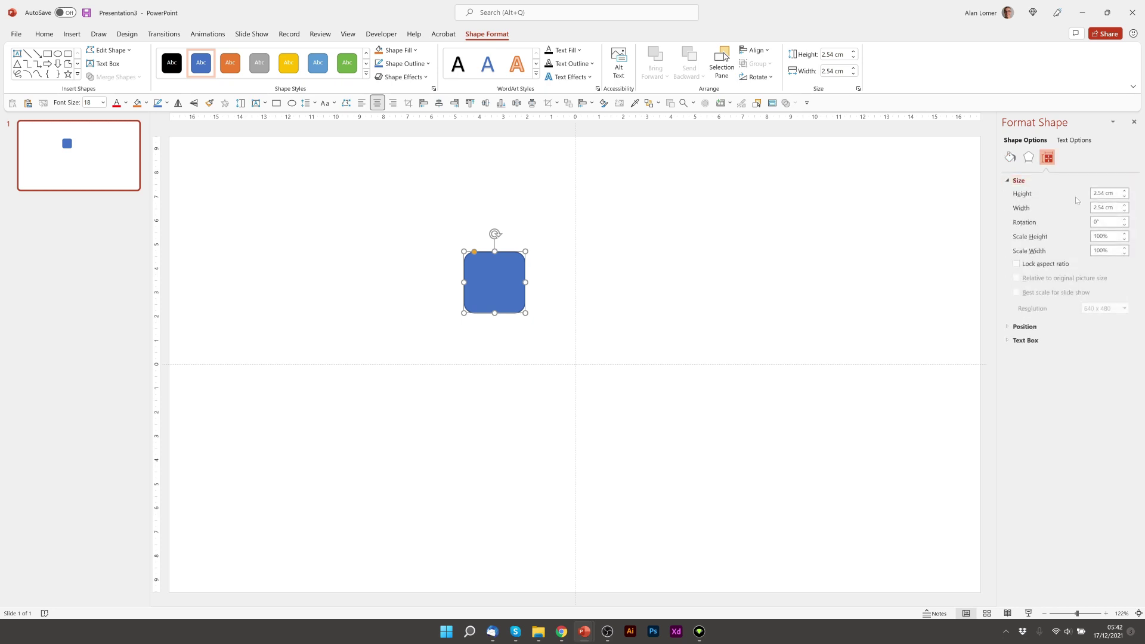
{"action": "left_click", "coordinate": [1096, 193]}
{"action": "type", "text": "11"}
{"action": "key", "text": "Tab"}
{"action": "type", "text": "12"}
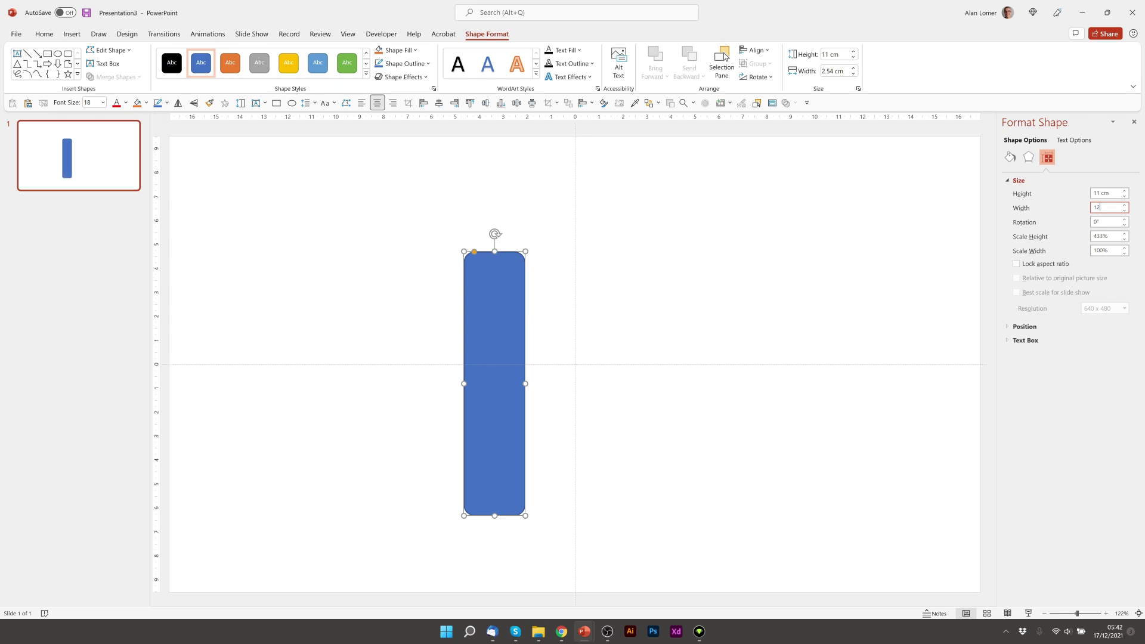
{"action": "key", "text": "Tab"}
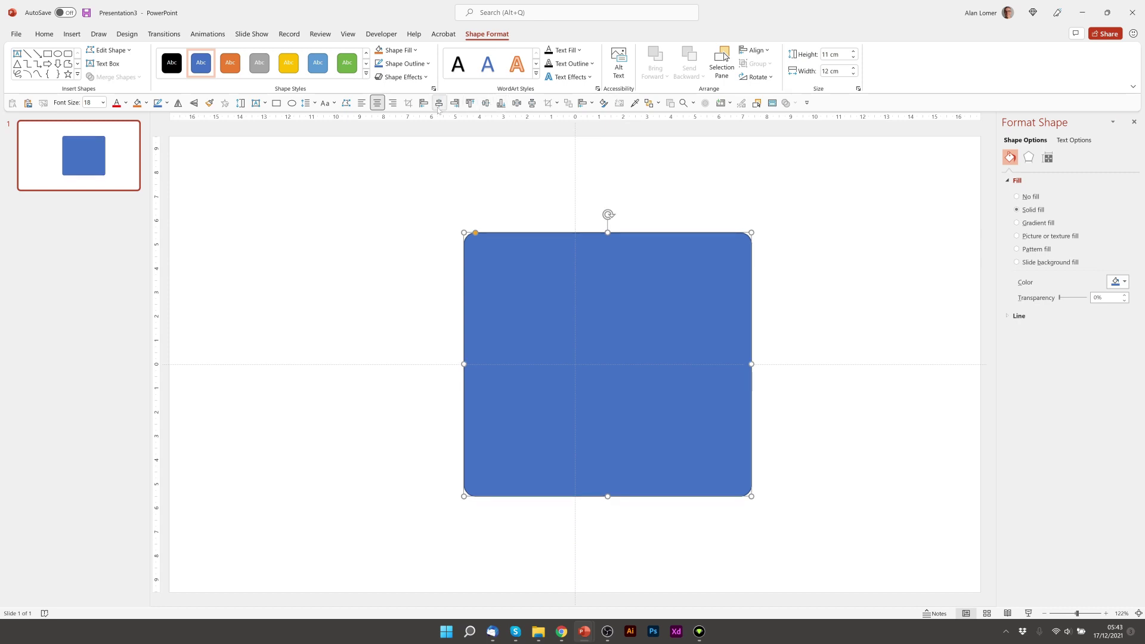
Centre the rounded rectangle on the slide and duplicate slide 1 with Ctrl+D.
{"action": "left_click", "coordinate": [439, 103]}
{"action": "left_click", "coordinate": [349, 261]}
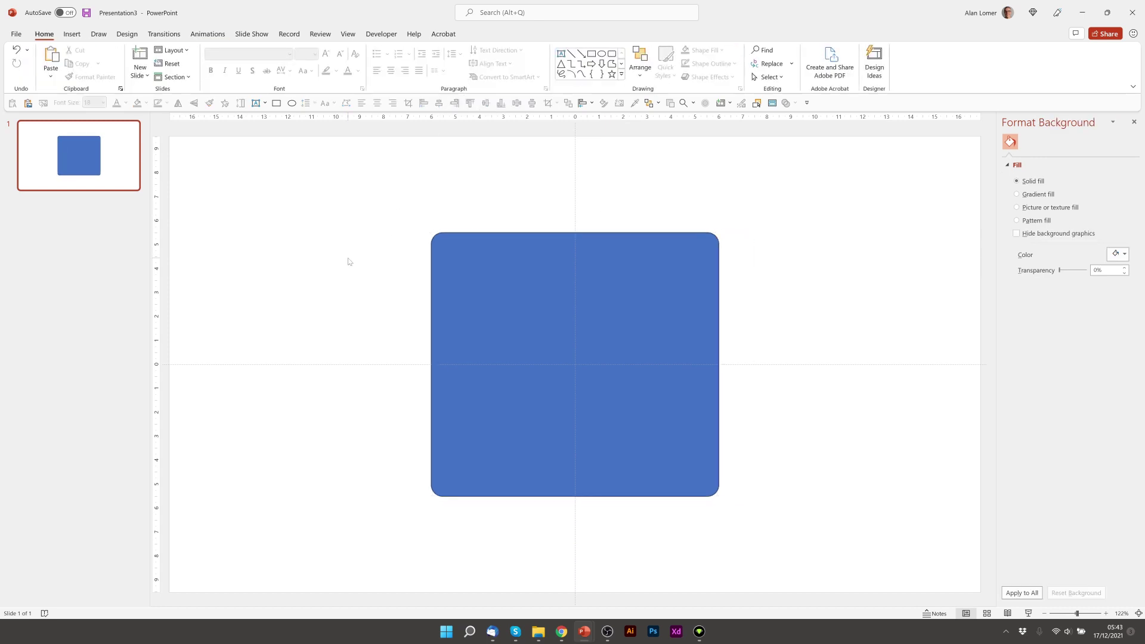
{"action": "left_click", "coordinate": [117, 223]}
{"action": "left_click", "coordinate": [108, 177]}
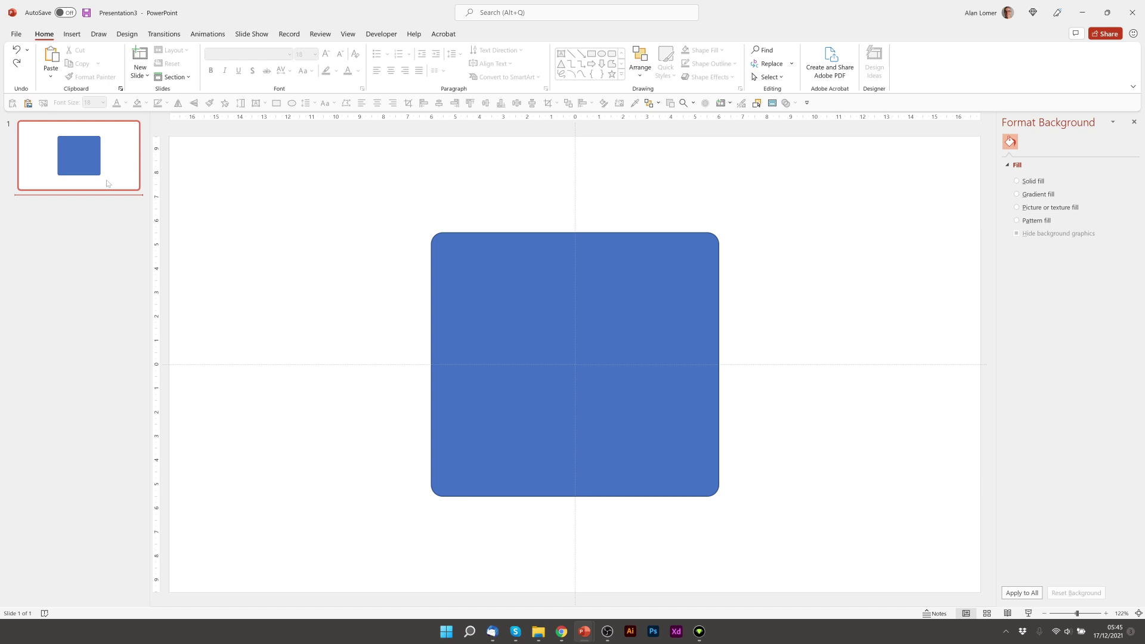
{"action": "key", "text": "ctrl+d"}
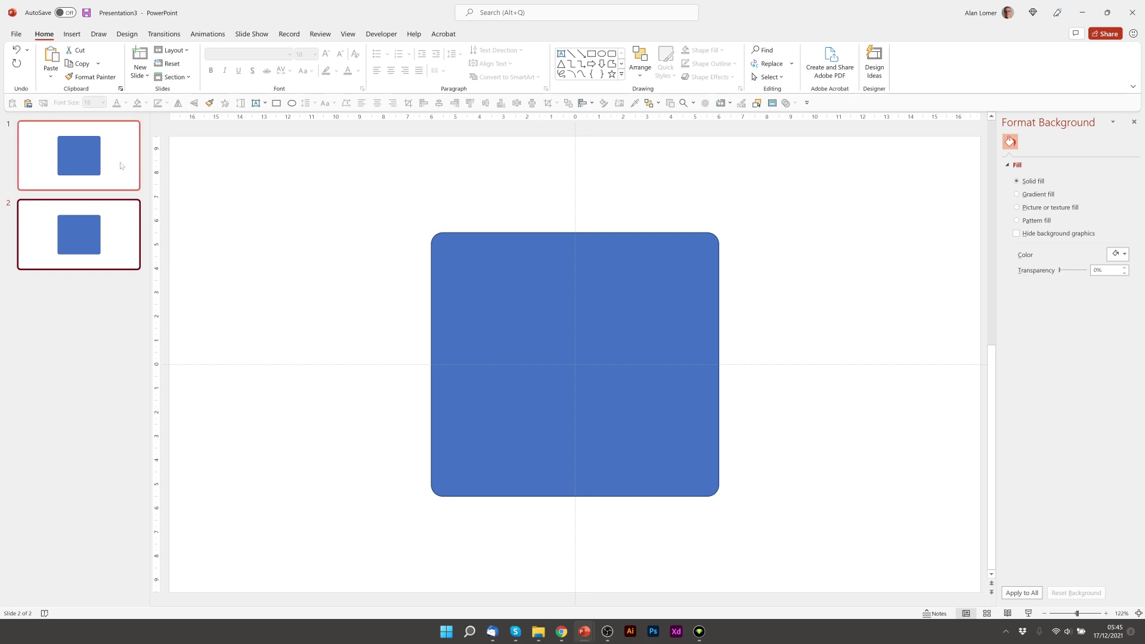
{"action": "left_click", "coordinate": [122, 165]}
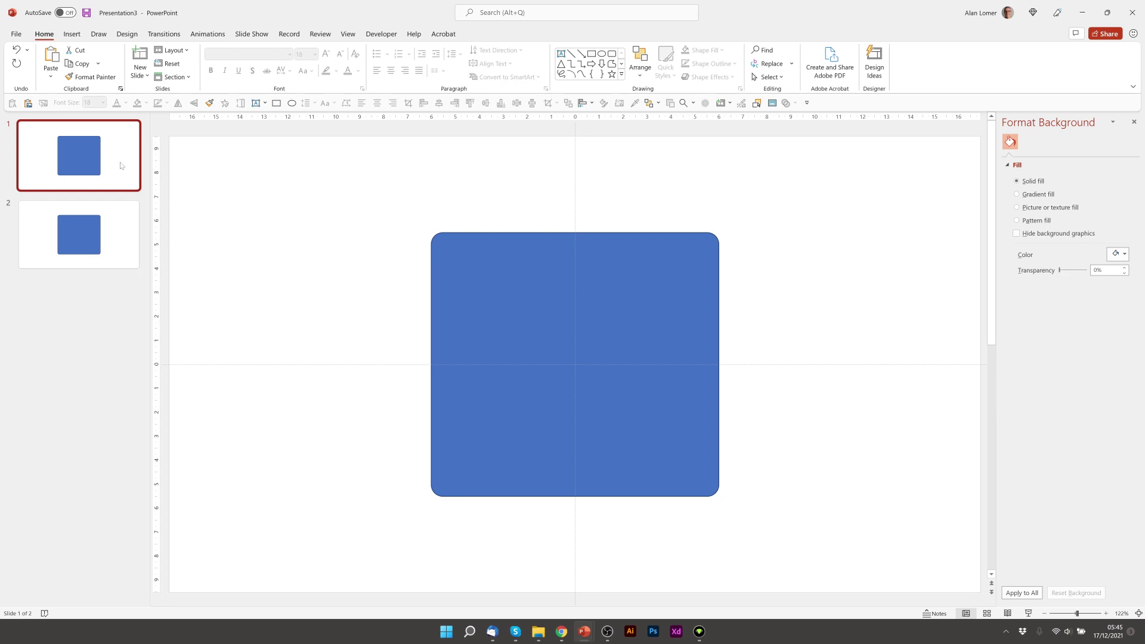
Draw a rectangle over the right half and intersect it to keep only that half.
{"action": "left_click", "coordinate": [592, 55]}
{"action": "mouse_move", "coordinate": [757, 202]}
{"action": "left_mouse_down"}
{"action": "mouse_move", "coordinate": [708, 288]}
{"action": "mouse_move", "coordinate": [629, 512]}
{"action": "mouse_move", "coordinate": [575, 523]}
{"action": "left_mouse_up"}
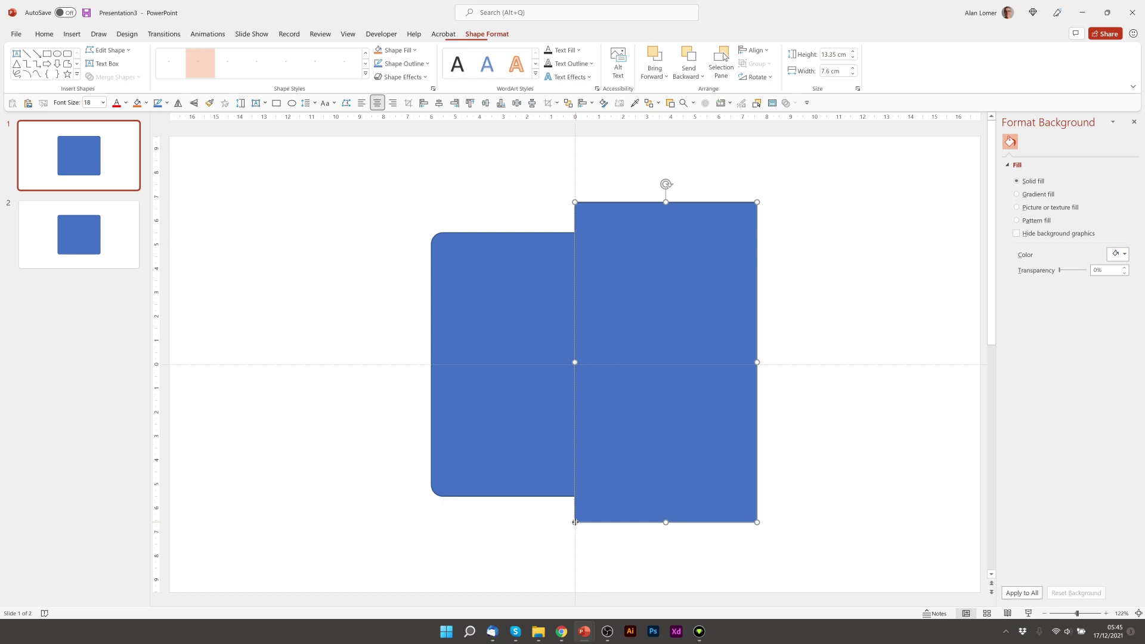
{"action": "left_click", "coordinate": [495, 251]}
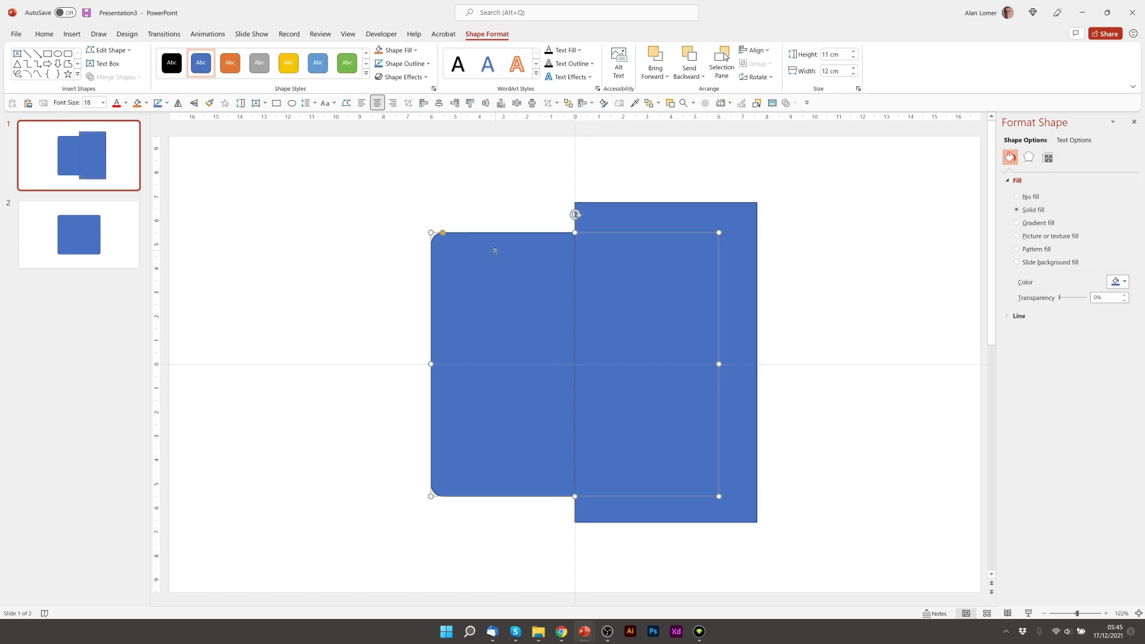
{"action": "left_click", "coordinate": [617, 213], "text": "shift"}
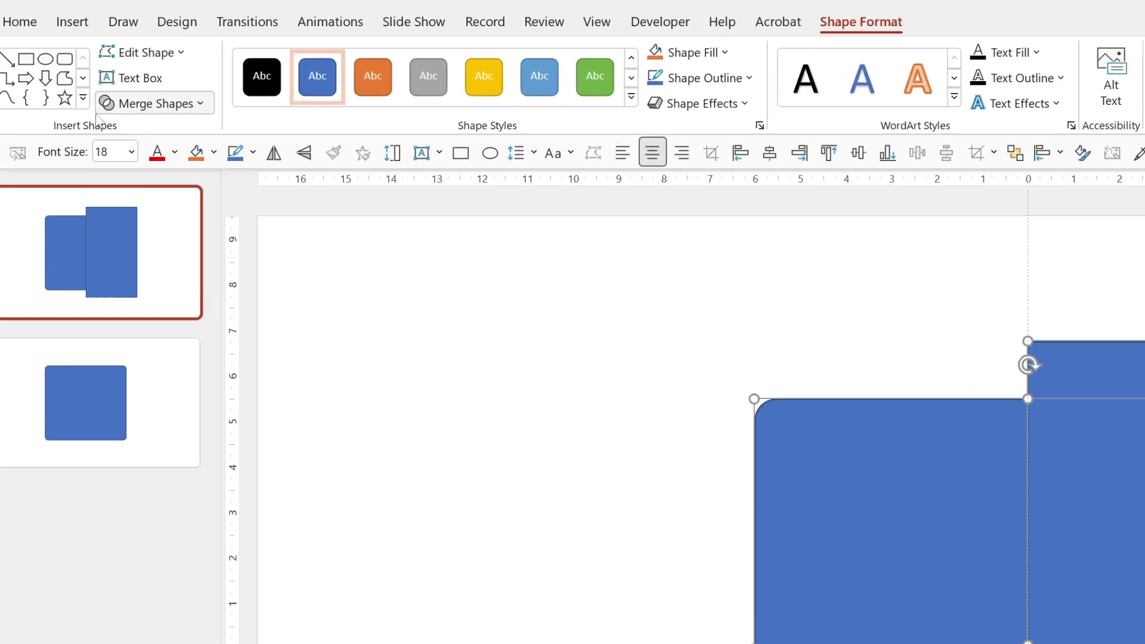
{"action": "left_click", "coordinate": [104, 77]}
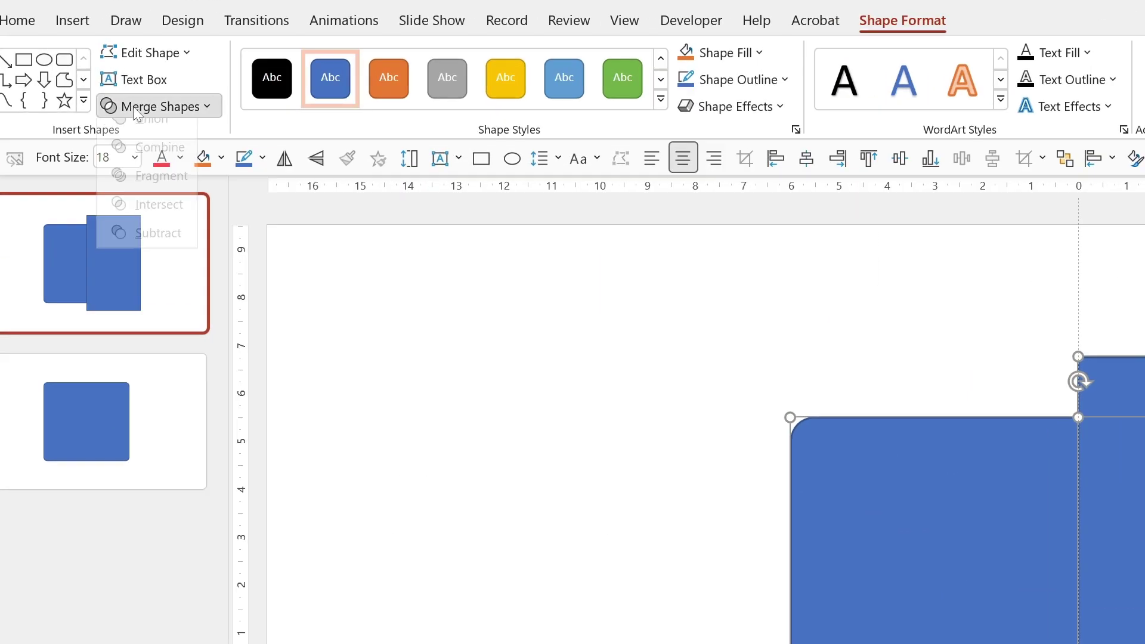
{"action": "left_click", "coordinate": [153, 222]}
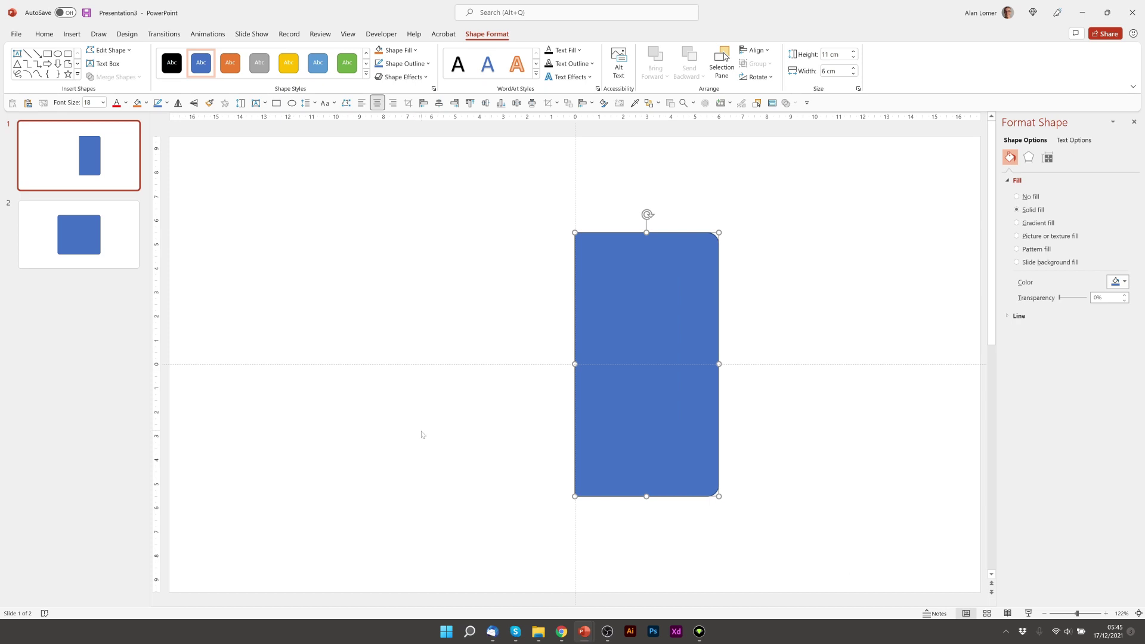
{"action": "left_click", "coordinate": [421, 434]}
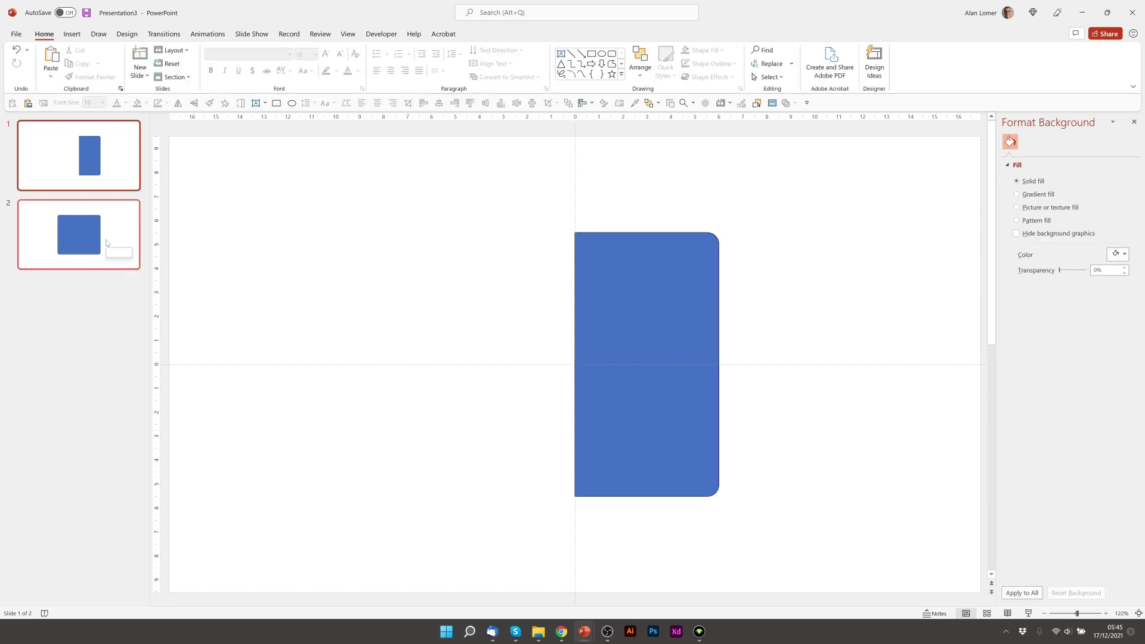
On slide 2, intersect the rounded rectangle with a rectangle to keep its left half.
{"action": "left_click", "coordinate": [106, 242]}
{"action": "left_click", "coordinate": [591, 53]}
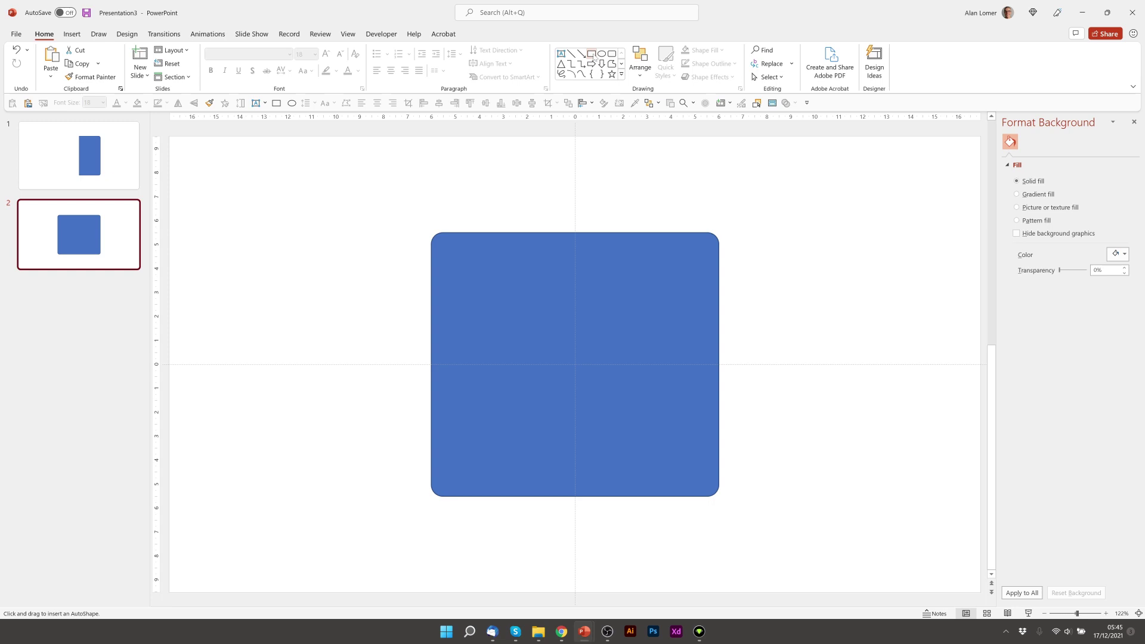
{"action": "left_click_drag", "start_coordinate": [384, 199], "coordinate": [575, 522]}
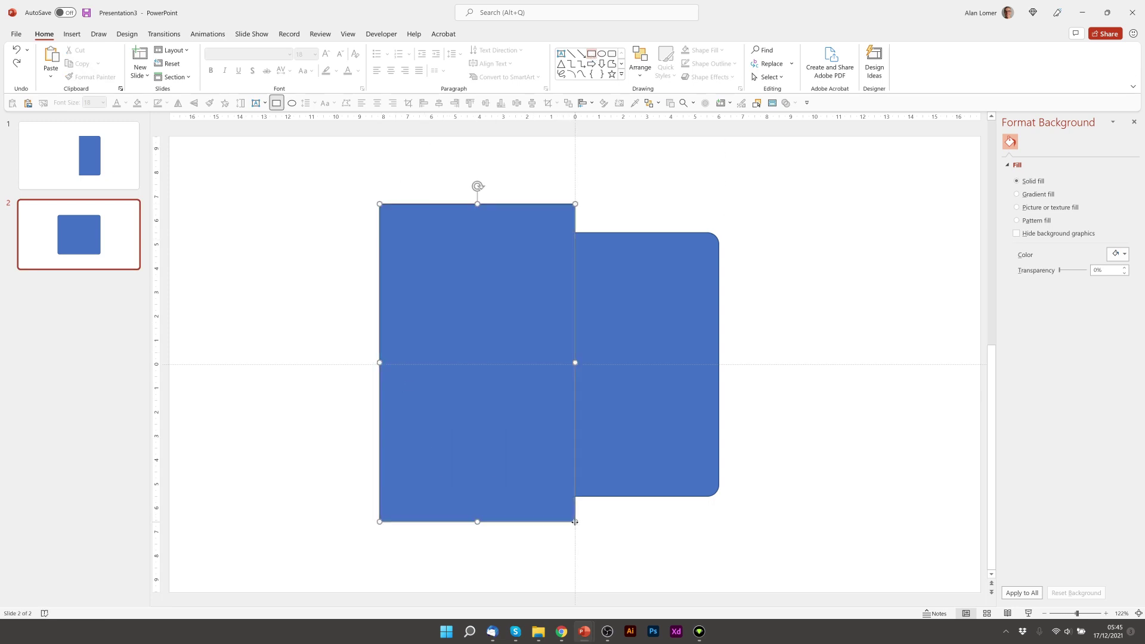
{"action": "left_click", "coordinate": [660, 285]}
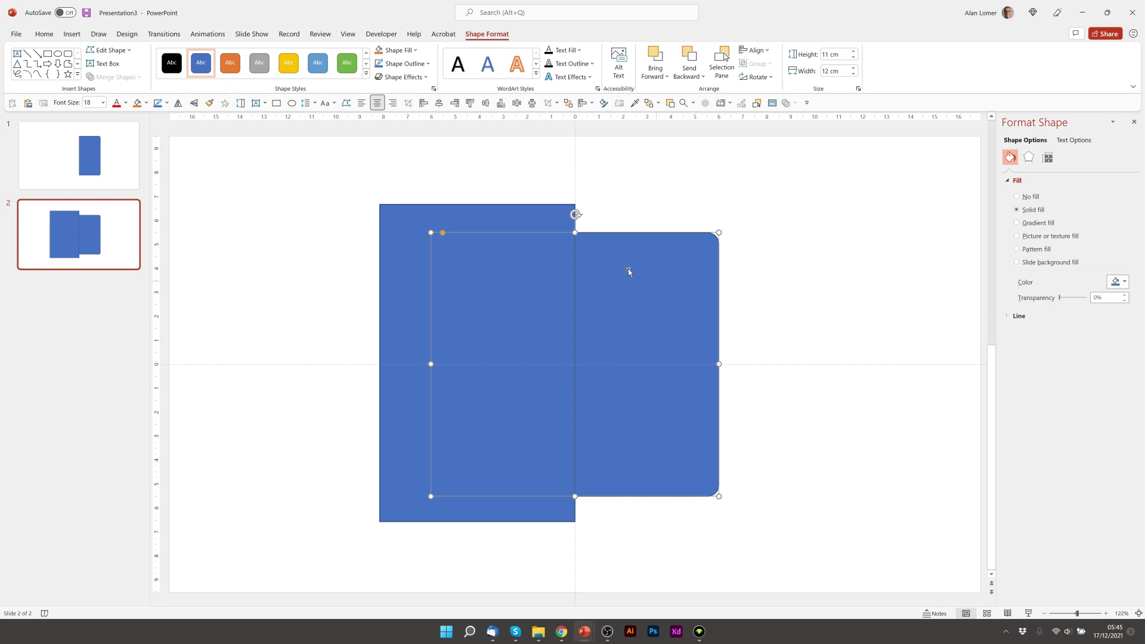
{"action": "left_click", "coordinate": [510, 215], "text": "shift"}
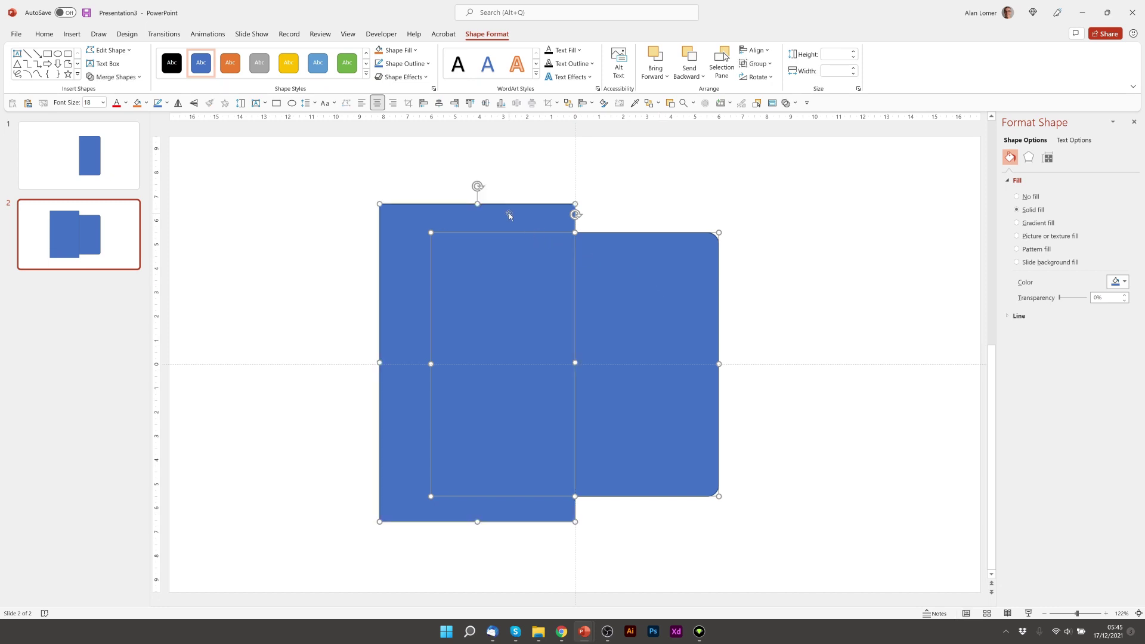
{"action": "left_click", "coordinate": [125, 80]}
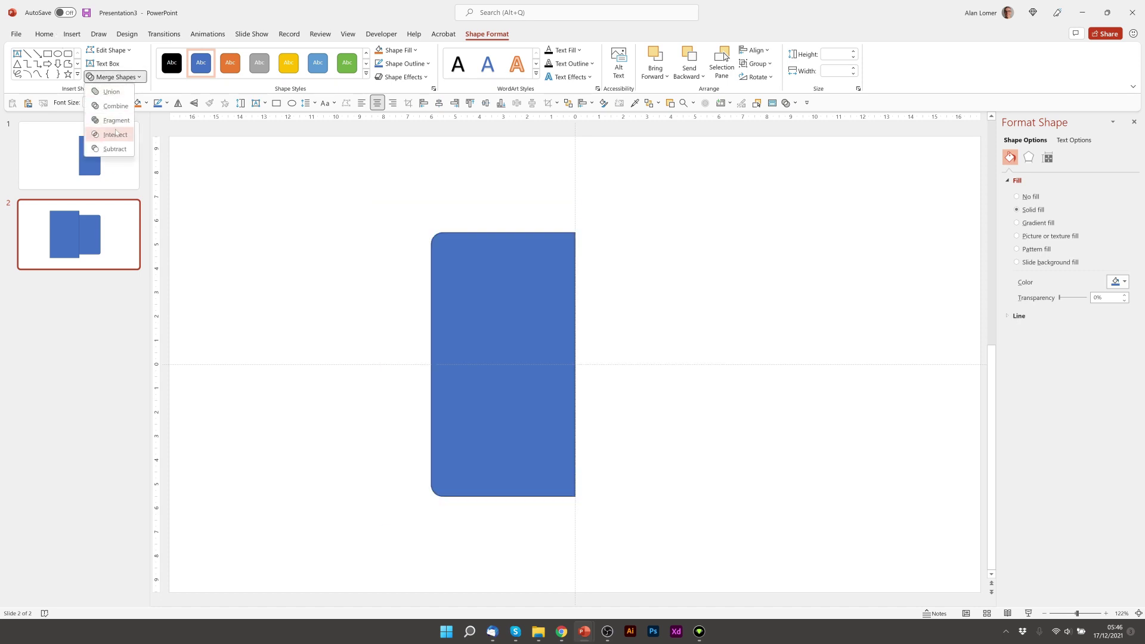
{"action": "left_click", "coordinate": [116, 134]}
{"action": "left_click", "coordinate": [244, 258]}
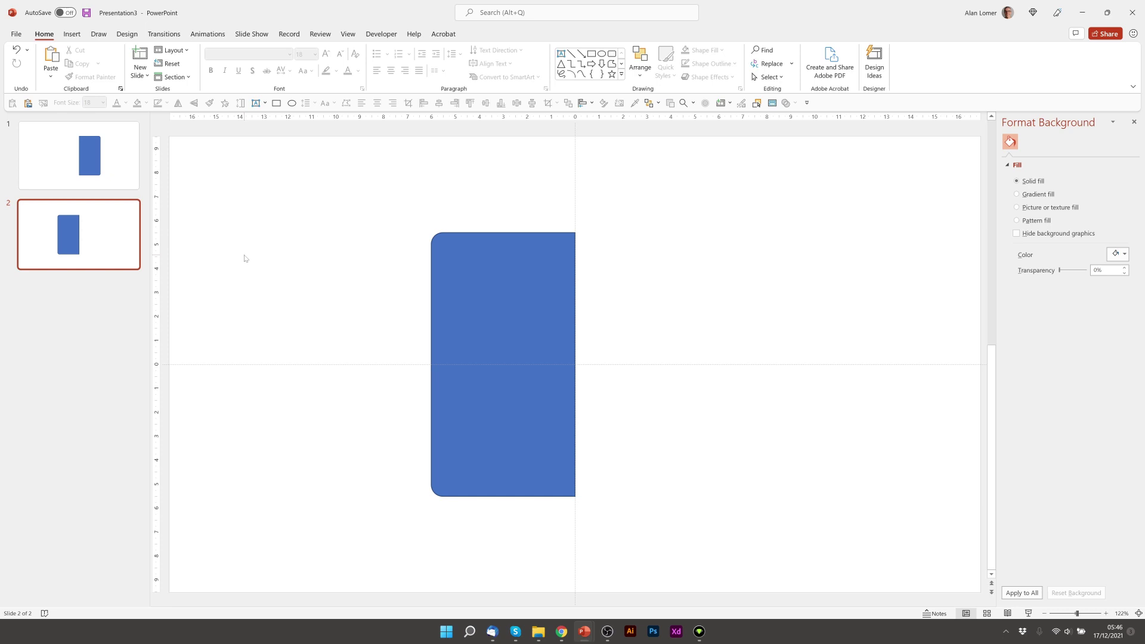
Cut the left half from slide 2 and paste it onto slide 1 beside the right half.
{"action": "left_click", "coordinate": [467, 250]}
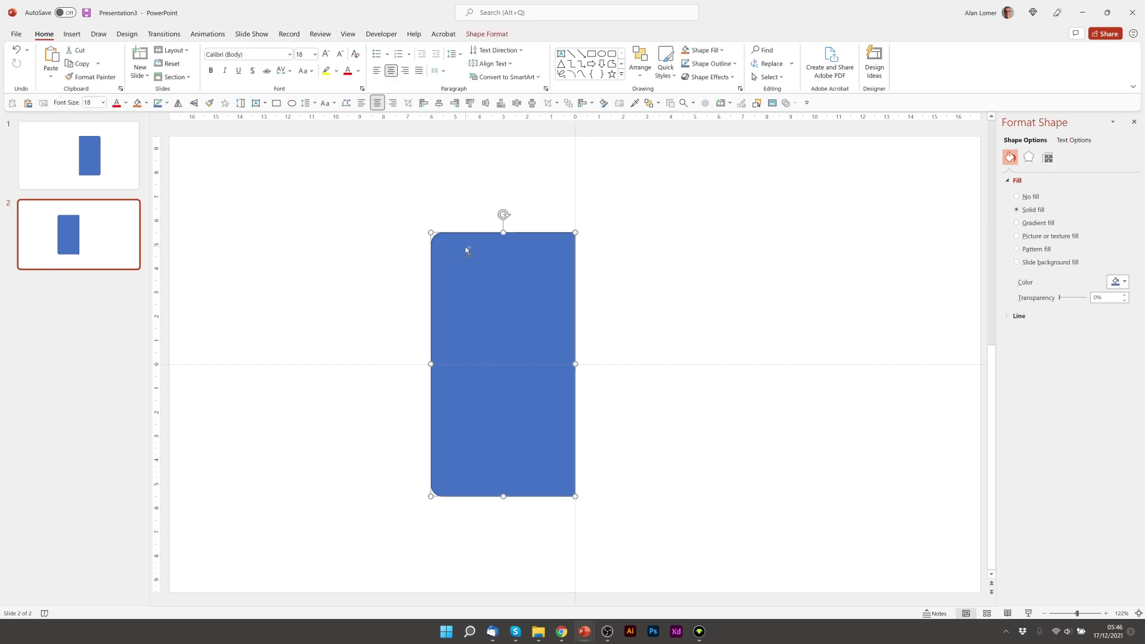
{"action": "key", "text": "ctrl+x"}
{"action": "left_click", "coordinate": [104, 165]}
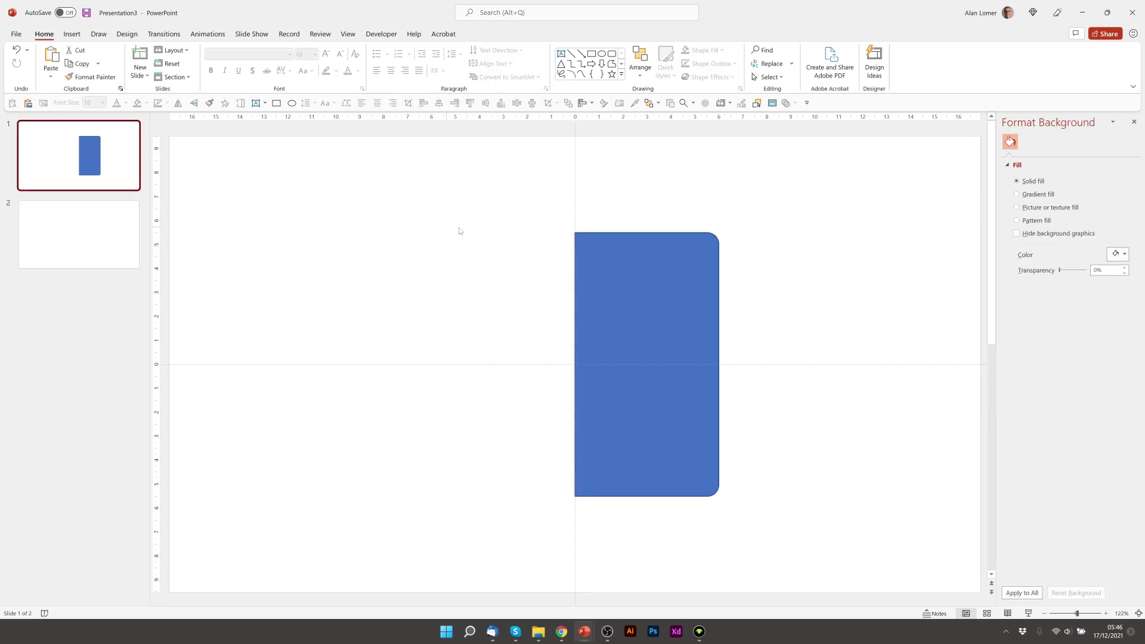
{"action": "key", "text": "ctrl+v"}
{"action": "left_click", "coordinate": [329, 245]}
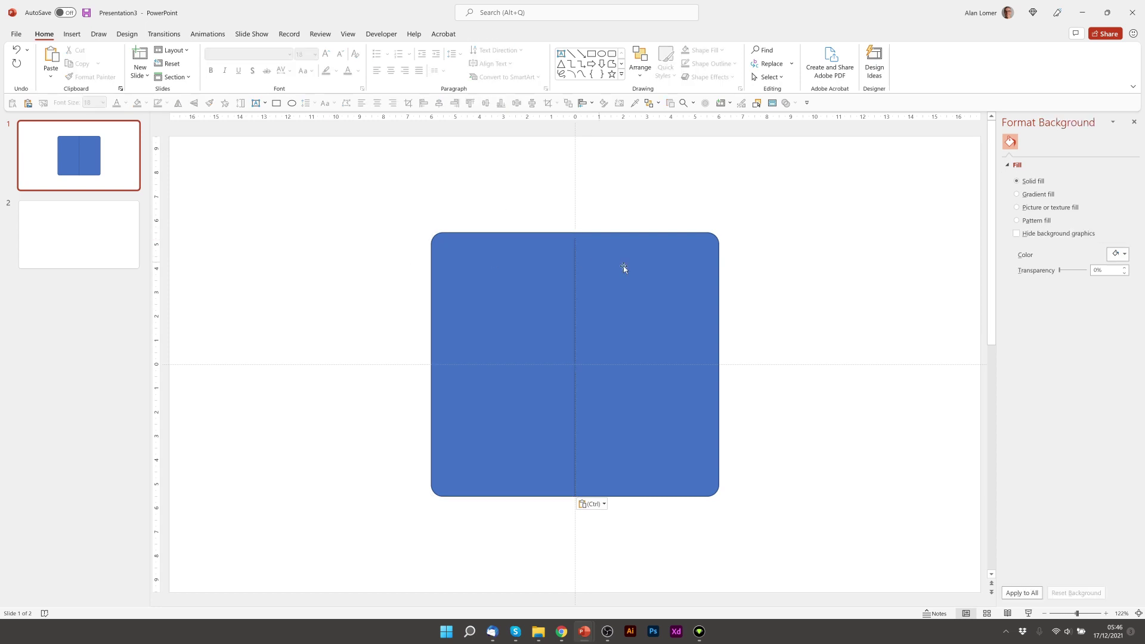
{"action": "left_click", "coordinate": [648, 266]}
{"action": "left_click_drag", "start_coordinate": [649, 267], "coordinate": [665, 266]}
{"action": "key", "text": "ctrl+z"}
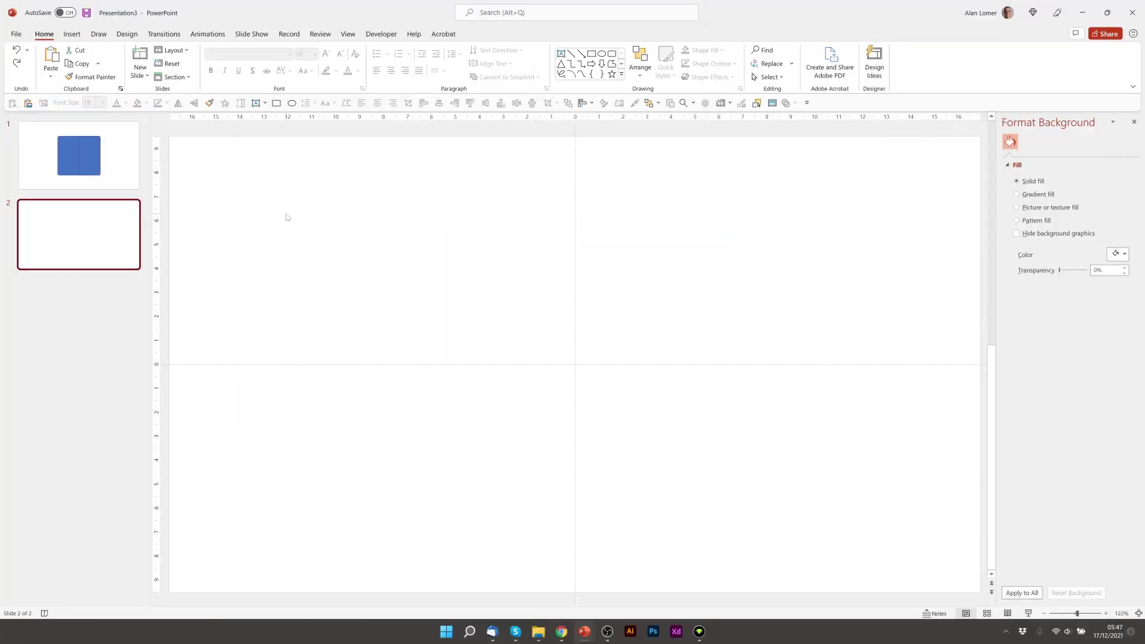
Paste the website screenshot onto slide 2, crop it to a 1:1 square, and copy it.
{"action": "key", "text": "ctrl+v"}
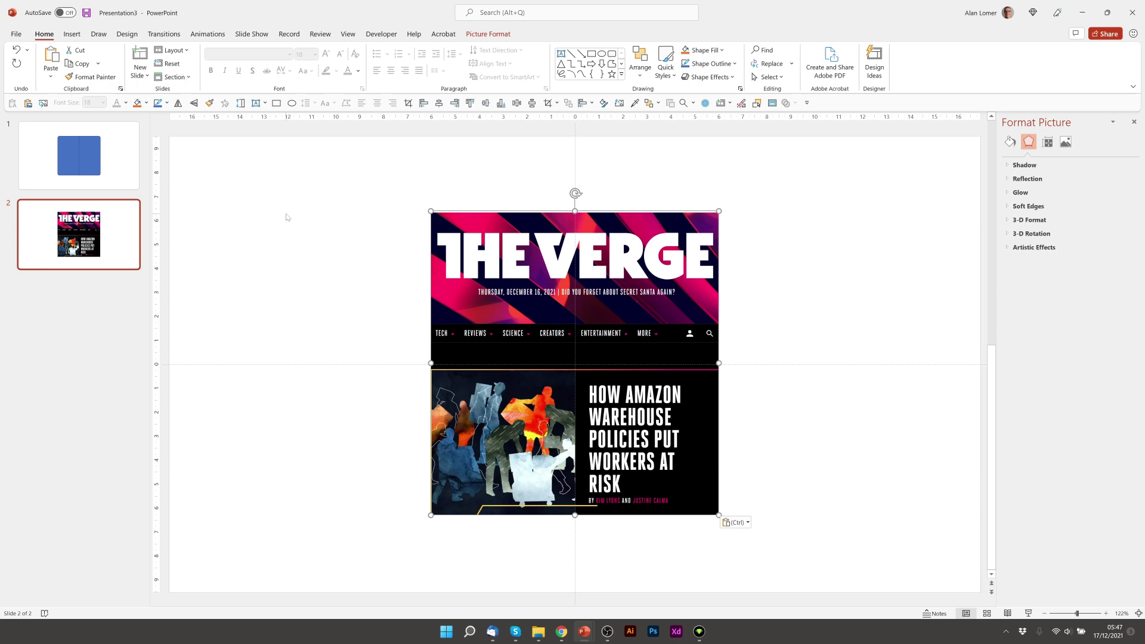
{"action": "left_click", "coordinate": [488, 34]}
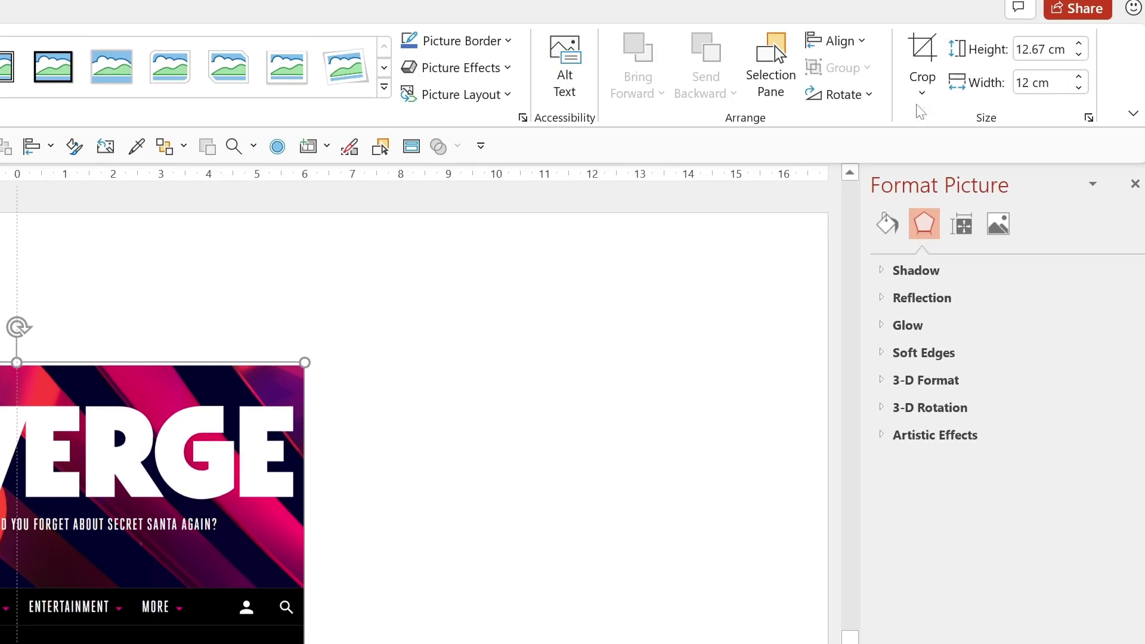
{"action": "left_click", "coordinate": [922, 94]}
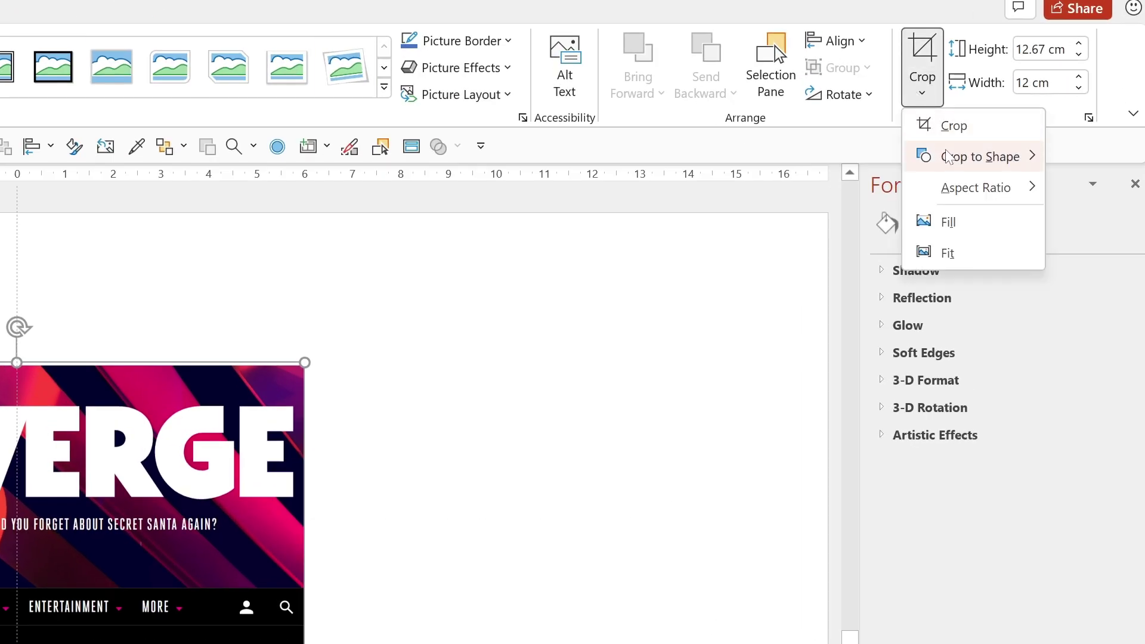
{"action": "mouse_move", "coordinate": [954, 186]}
{"action": "left_click", "coordinate": [1091, 223]}
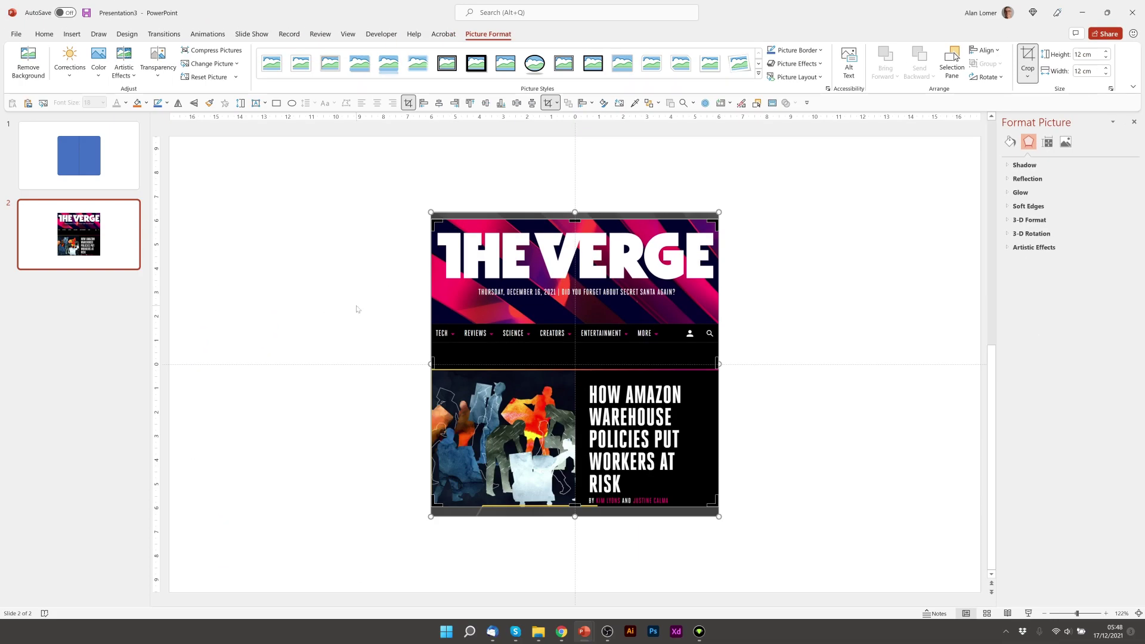
{"action": "right_click", "coordinate": [509, 251]}
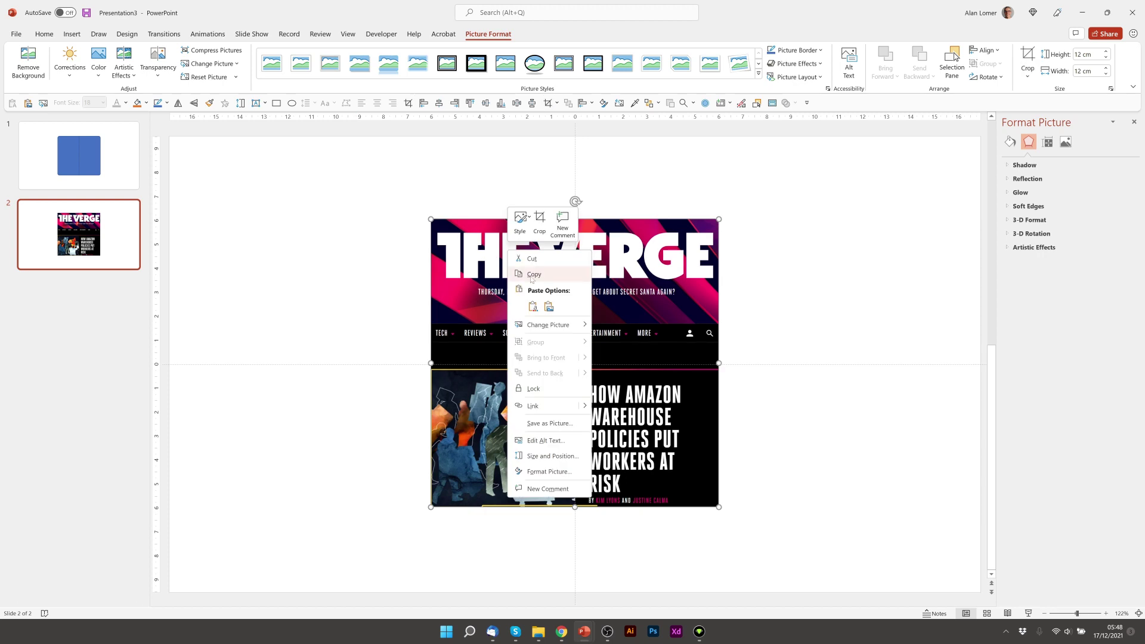
{"action": "left_click", "coordinate": [532, 276]}
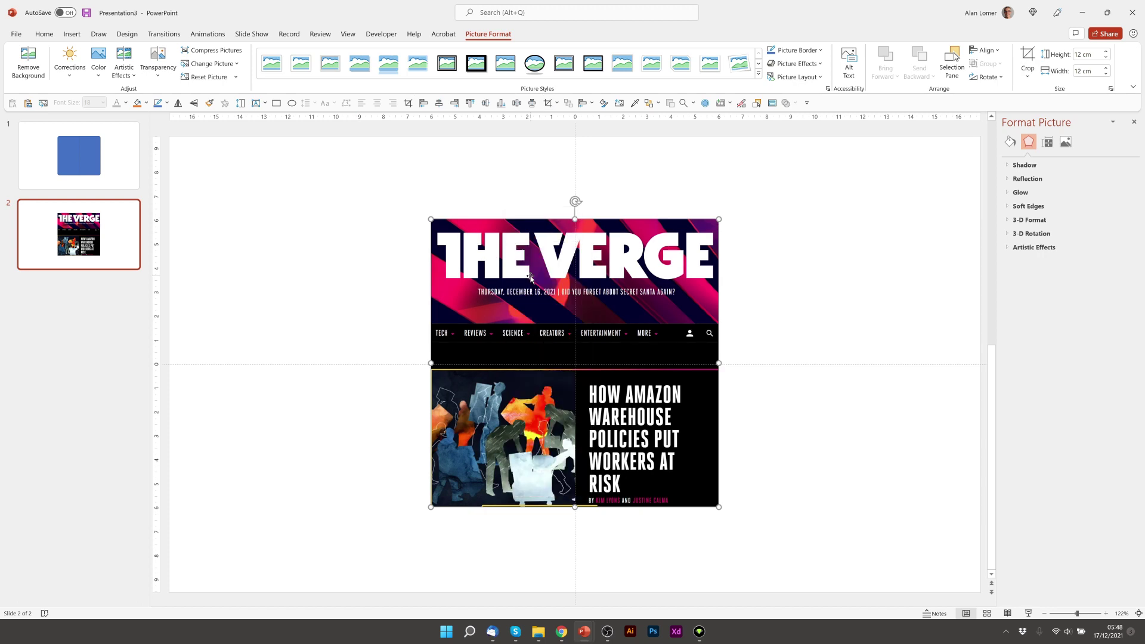
Fill slide 1's left half with the clipboard screenshot, tiled as texture.
{"action": "left_click", "coordinate": [64, 169]}
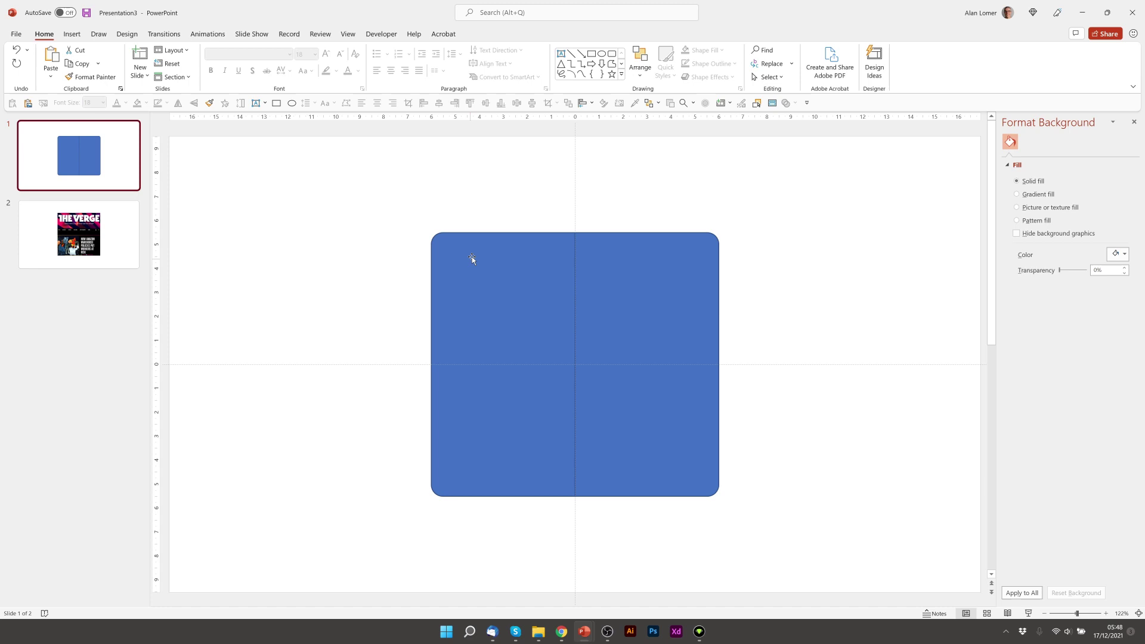
{"action": "left_click", "coordinate": [471, 258]}
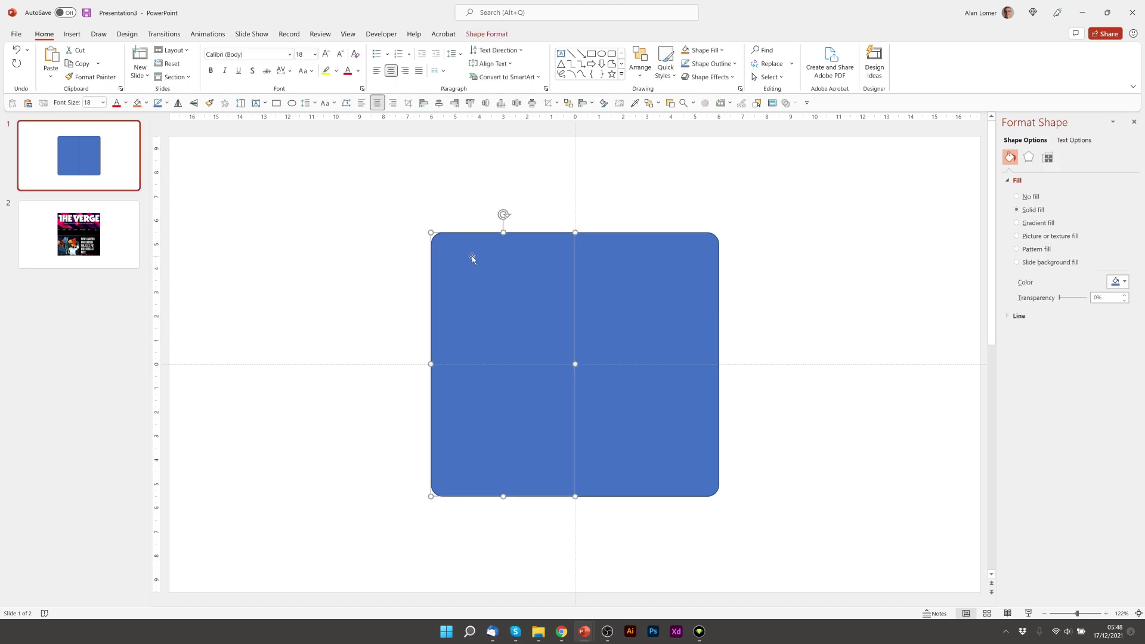
{"action": "left_click", "coordinate": [1018, 236]}
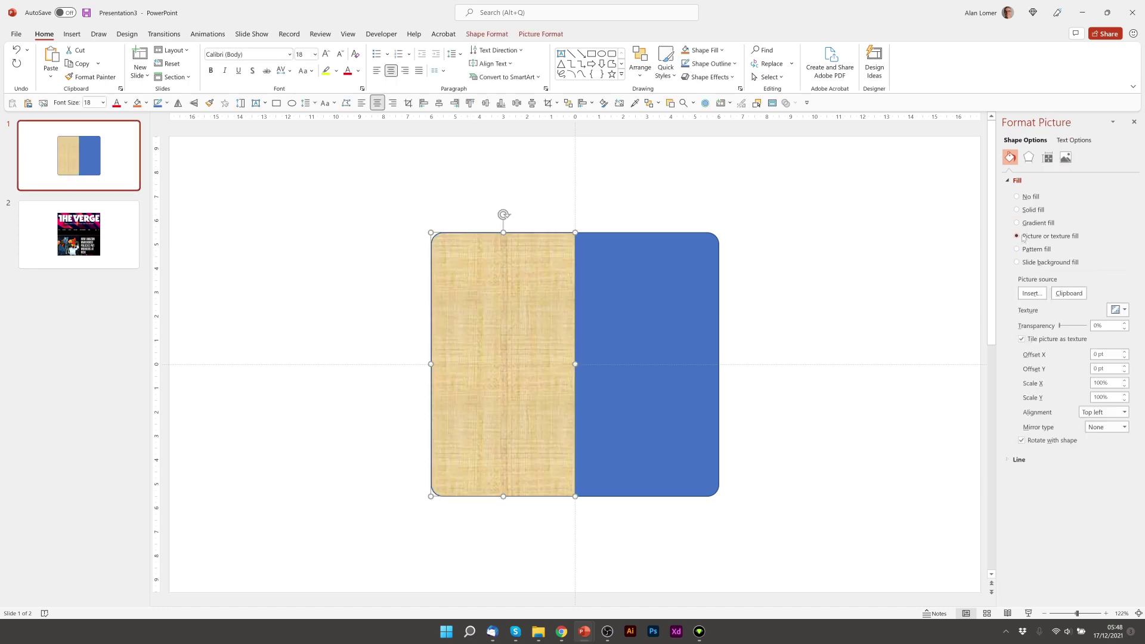
{"action": "left_click", "coordinate": [1069, 295]}
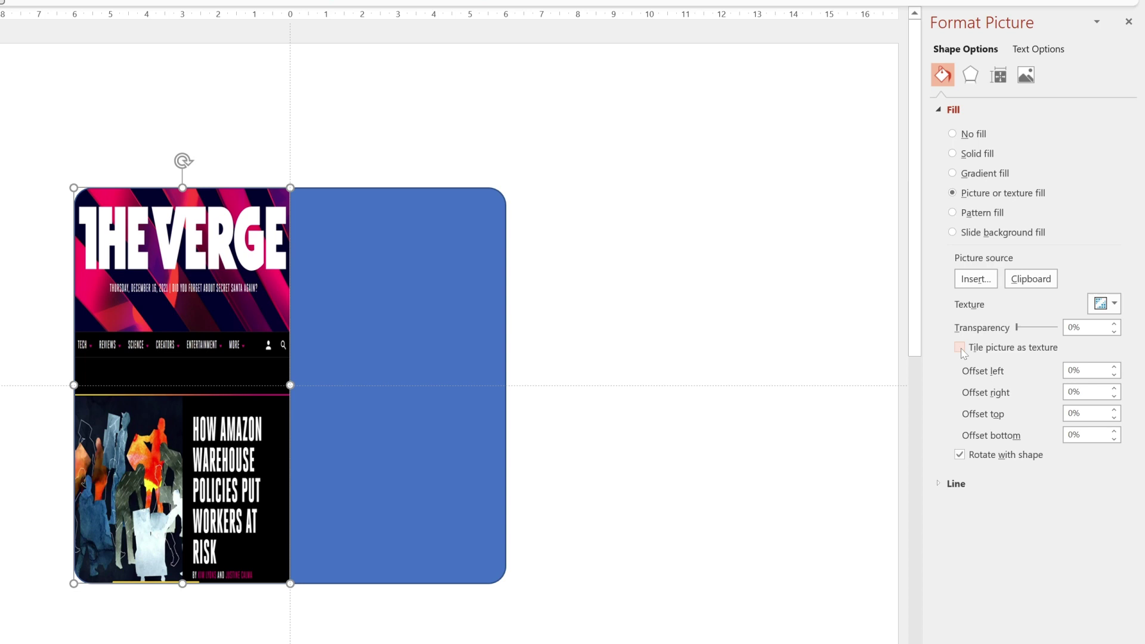
{"action": "left_click", "coordinate": [960, 348]}
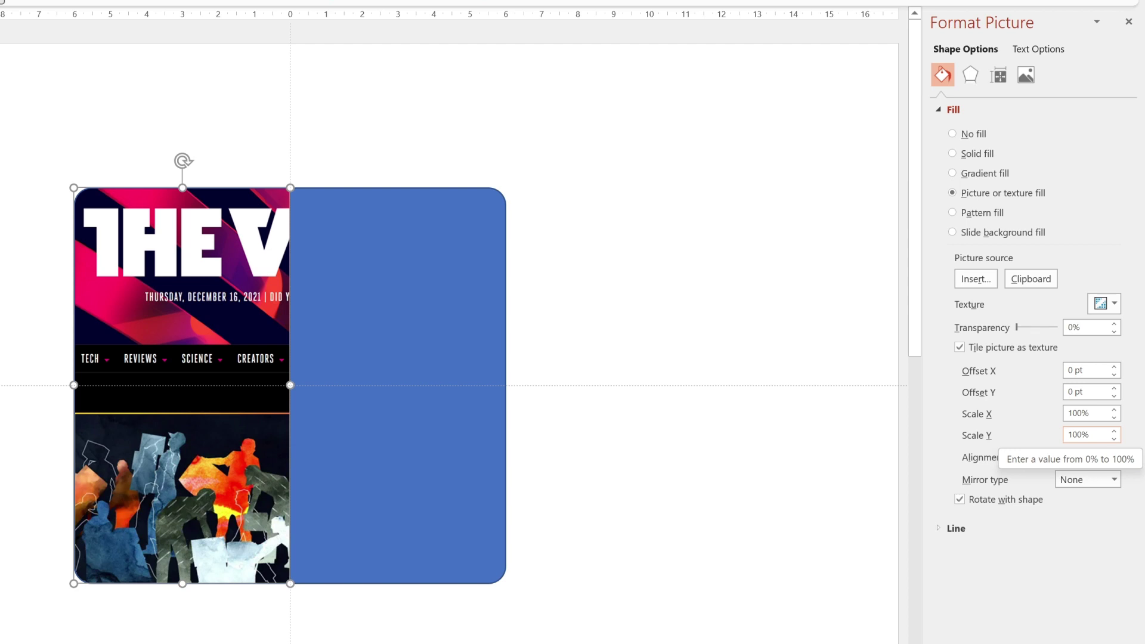
Fill the right half with the tiled screenshot too, aligned Top right.
{"action": "left_click", "coordinate": [412, 257]}
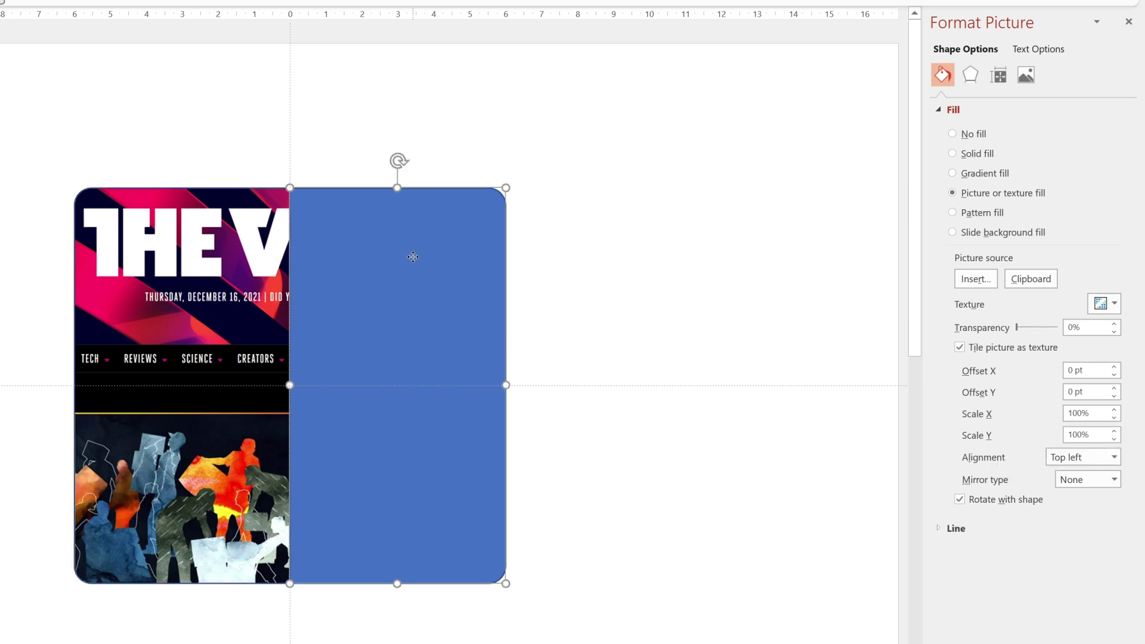
{"action": "left_click", "coordinate": [952, 194]}
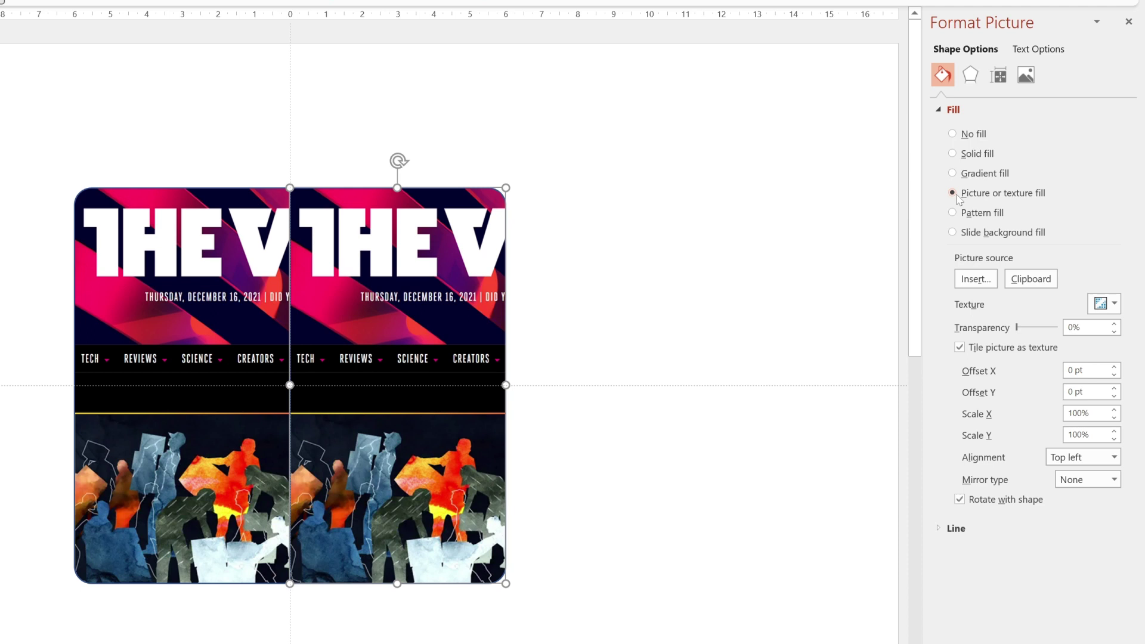
{"action": "left_click", "coordinate": [1069, 460]}
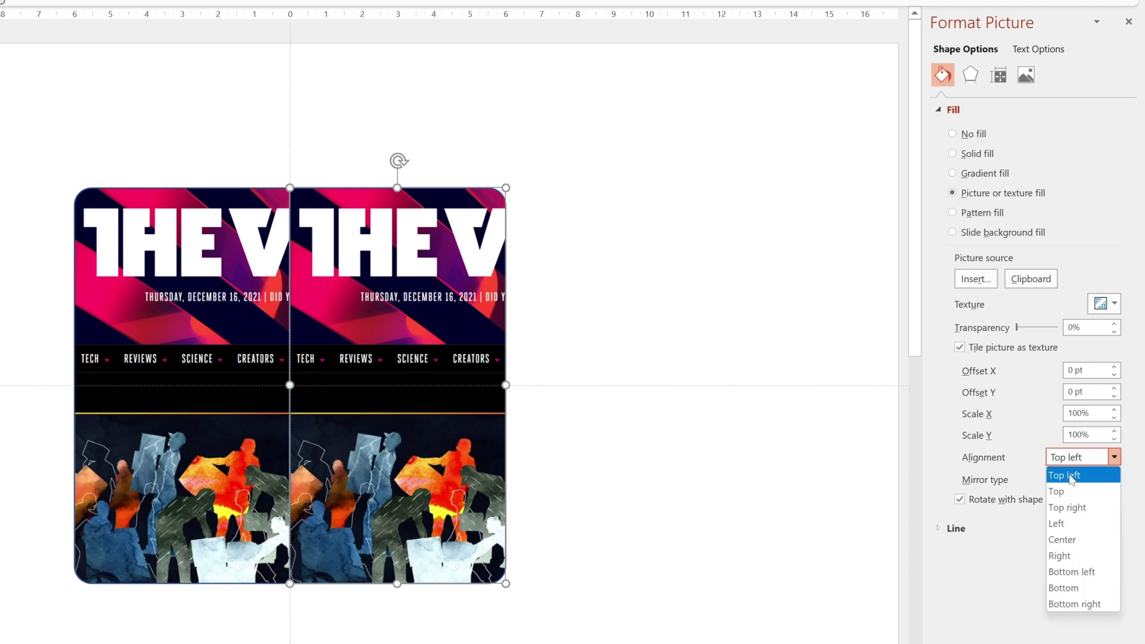
{"action": "left_click", "coordinate": [1077, 508]}
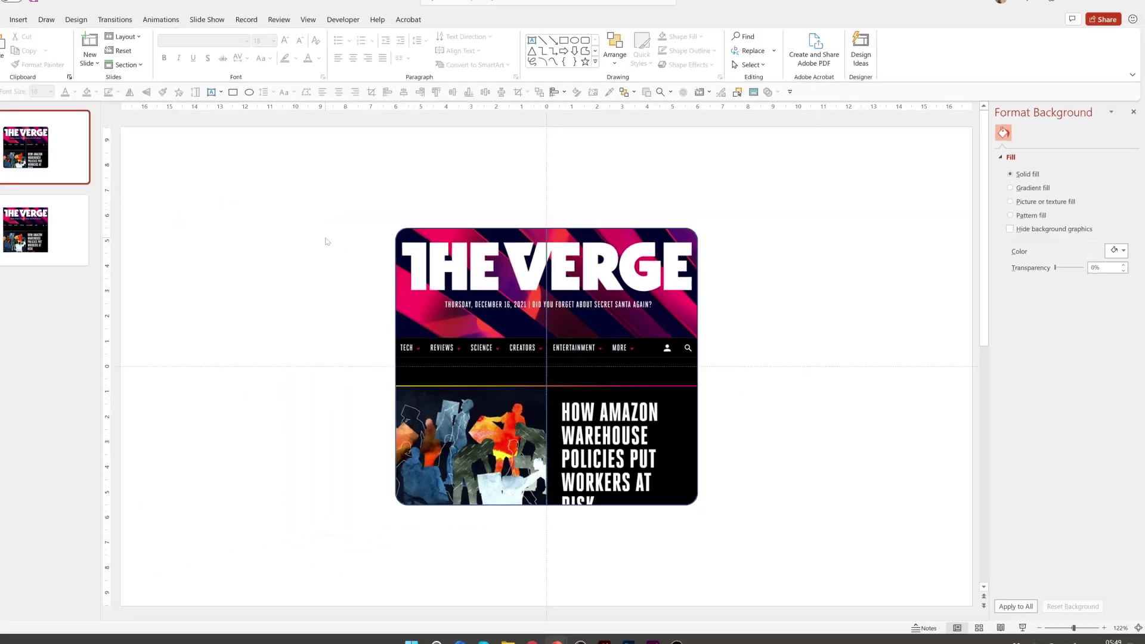
{"action": "left_click", "coordinate": [365, 245]}
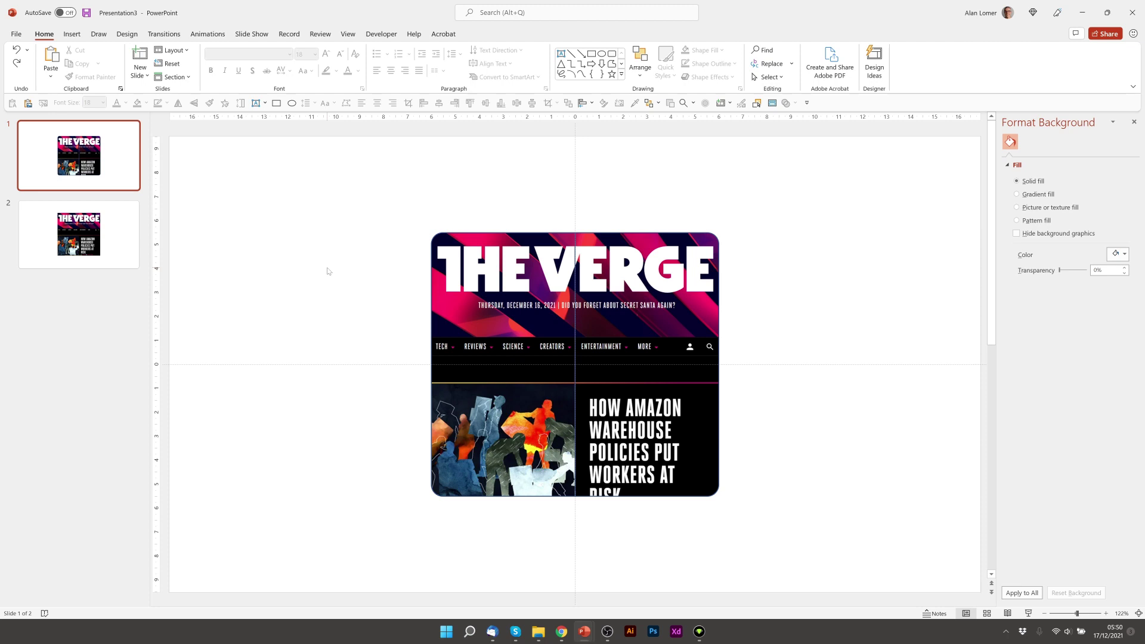
Draw a thin bar along the mockup's centre line, then delete it.
{"action": "left_click", "coordinate": [523, 294]}
{"action": "left_click_drag", "start_coordinate": [543, 282], "coordinate": [535, 286]}
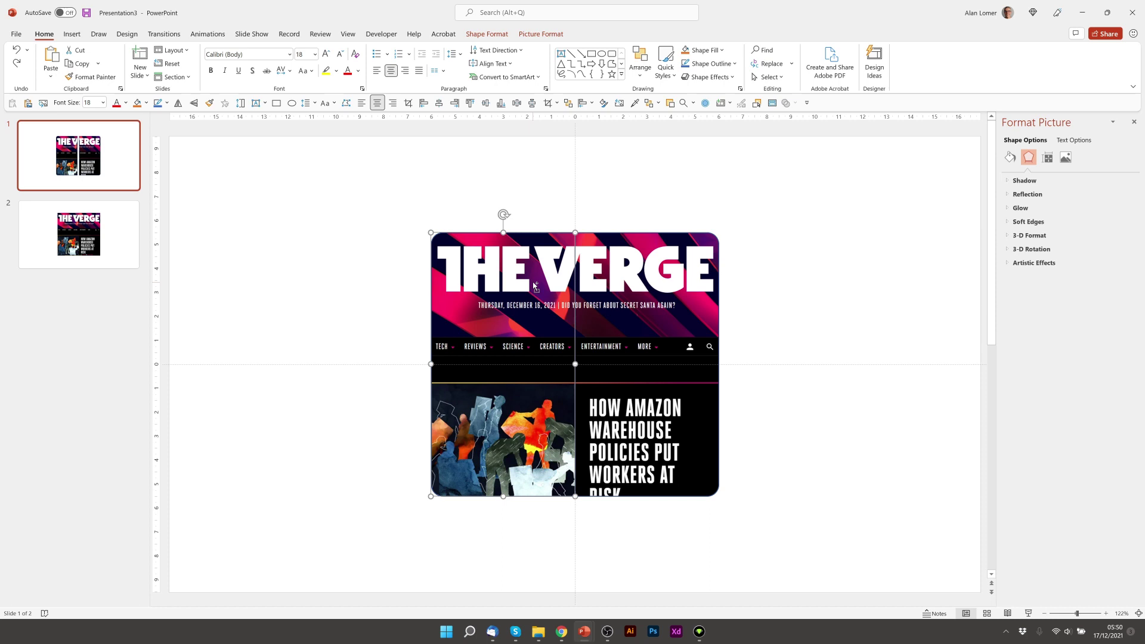
{"action": "left_click", "coordinate": [591, 55]}
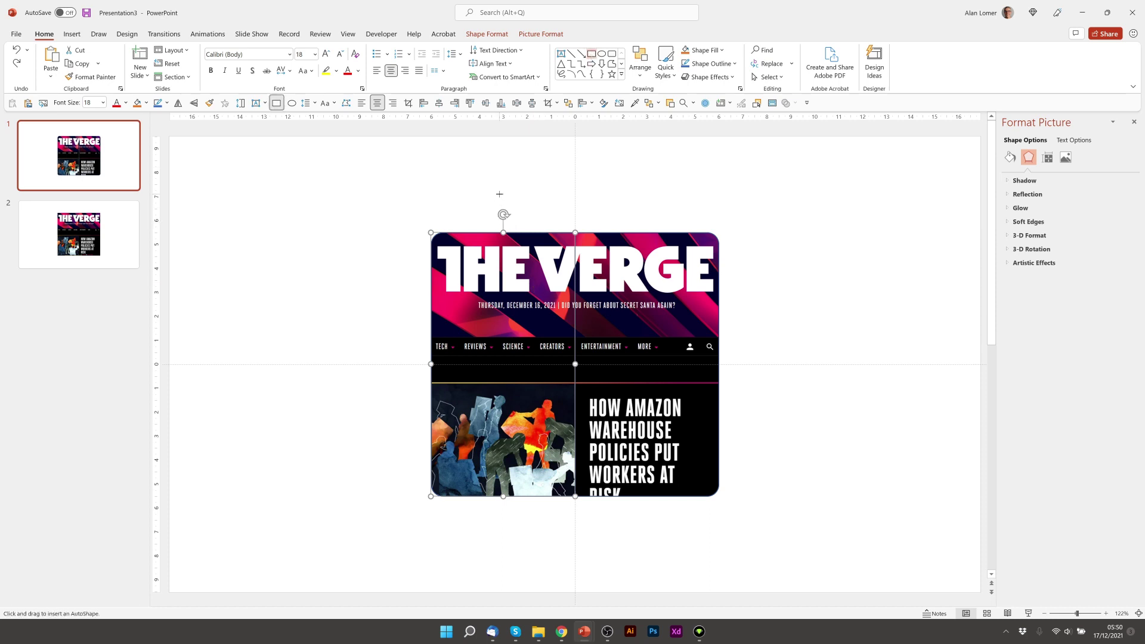
{"action": "left_click_drag", "start_coordinate": [500, 194], "coordinate": [507, 529]}
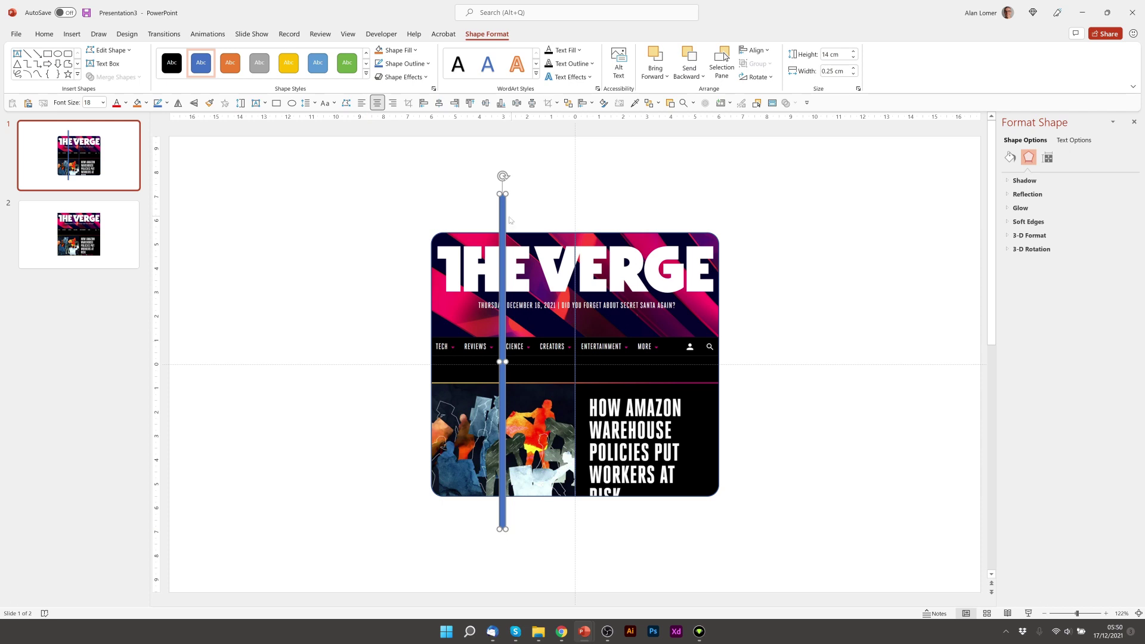
{"action": "left_click_drag", "start_coordinate": [504, 221], "coordinate": [573, 224]}
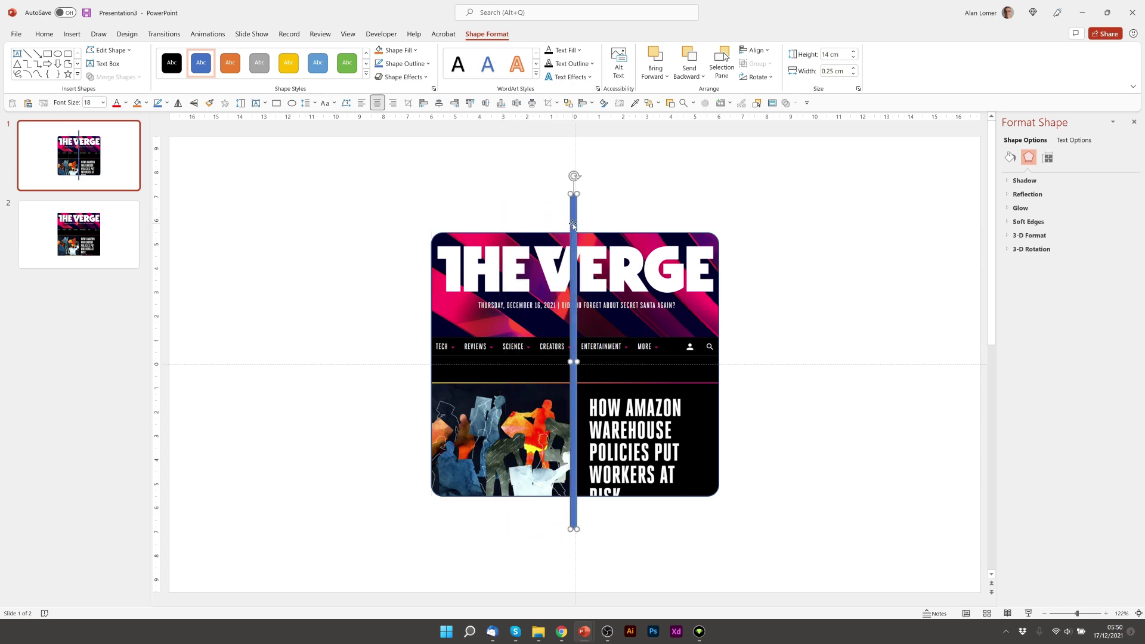
{"action": "key", "text": "Delete"}
Add an 11 cm by 6 cm rectangle and place it over the mockup's right half.
{"action": "left_click", "coordinate": [276, 102]}
{"action": "left_click", "coordinate": [758, 229]}
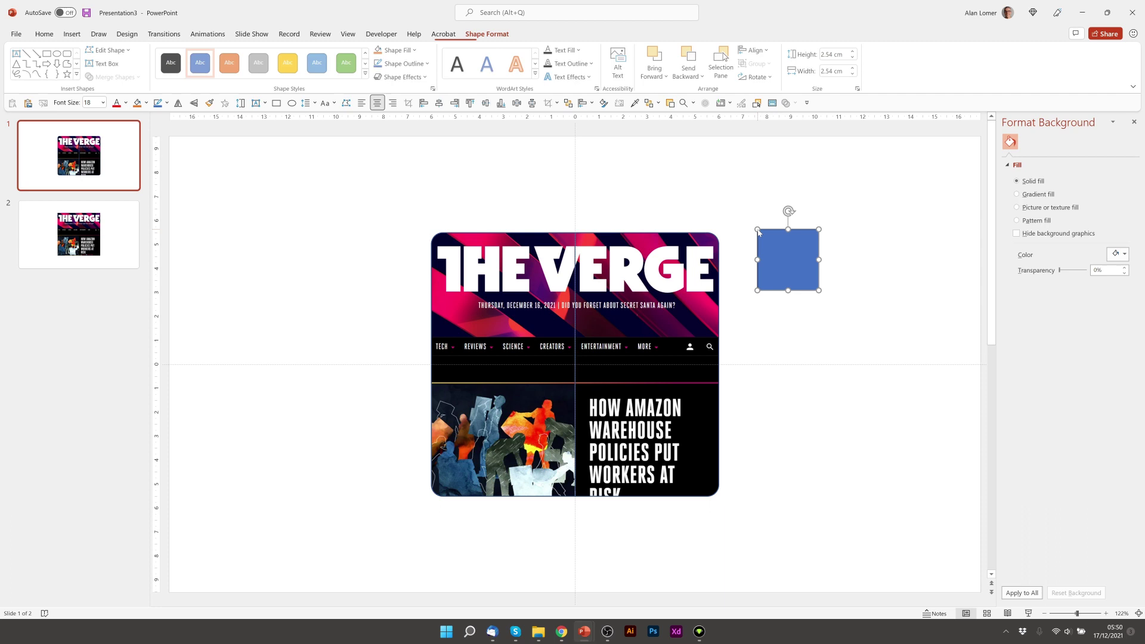
{"action": "right_click", "coordinate": [781, 254]}
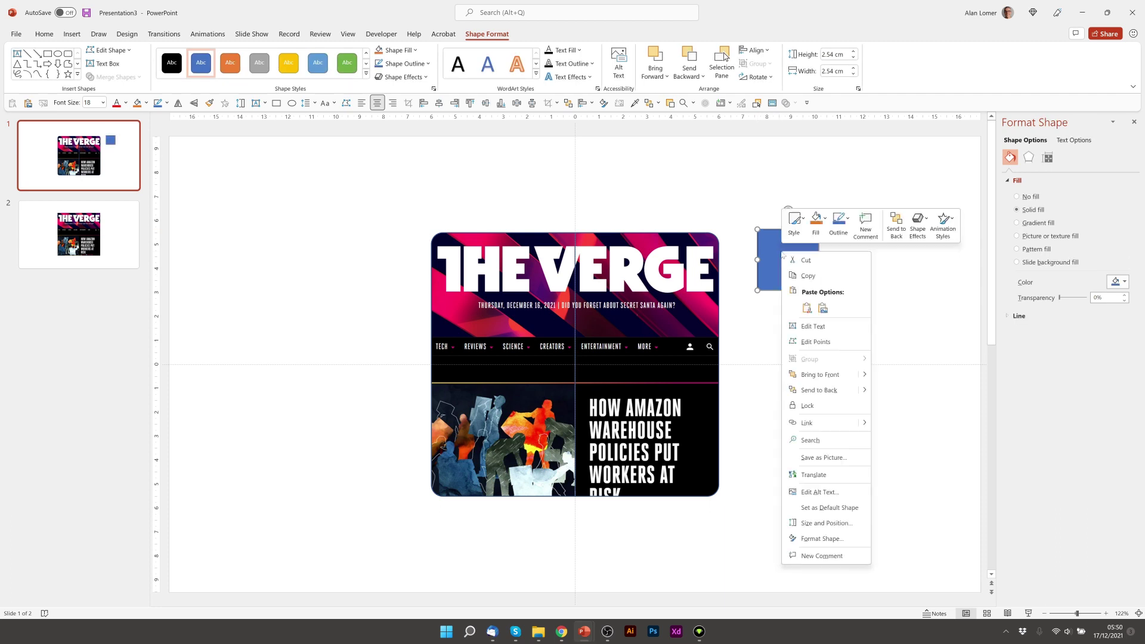
{"action": "left_click", "coordinate": [803, 542]}
{"action": "left_click", "coordinate": [1048, 158]}
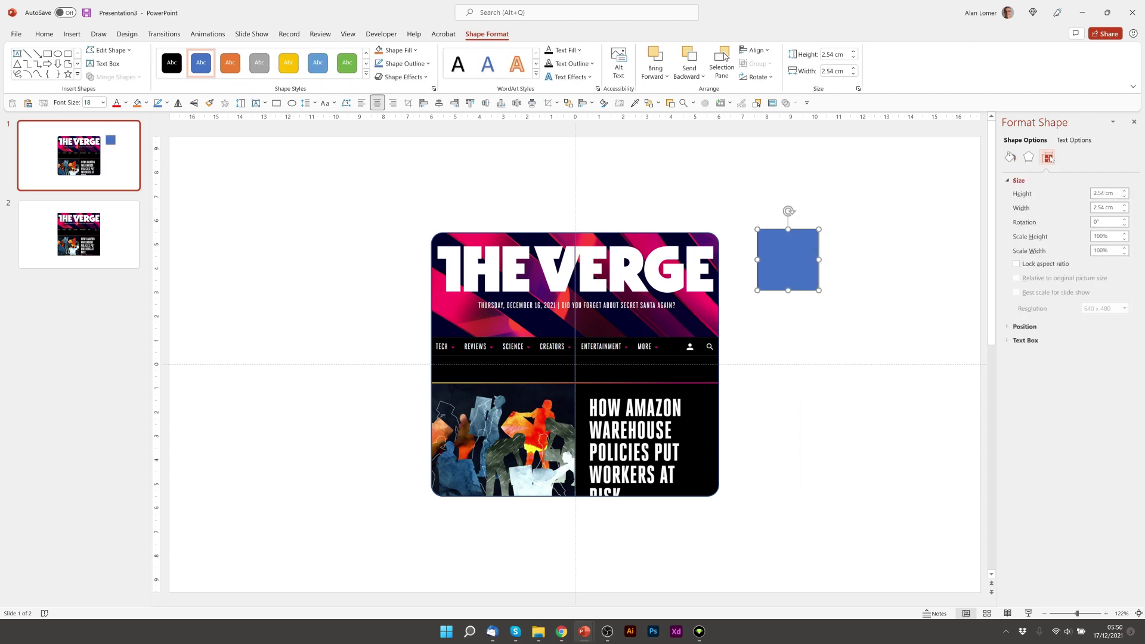
{"action": "left_click", "coordinate": [1107, 193]}
{"action": "type", "text": "11"}
{"action": "key", "text": "Tab"}
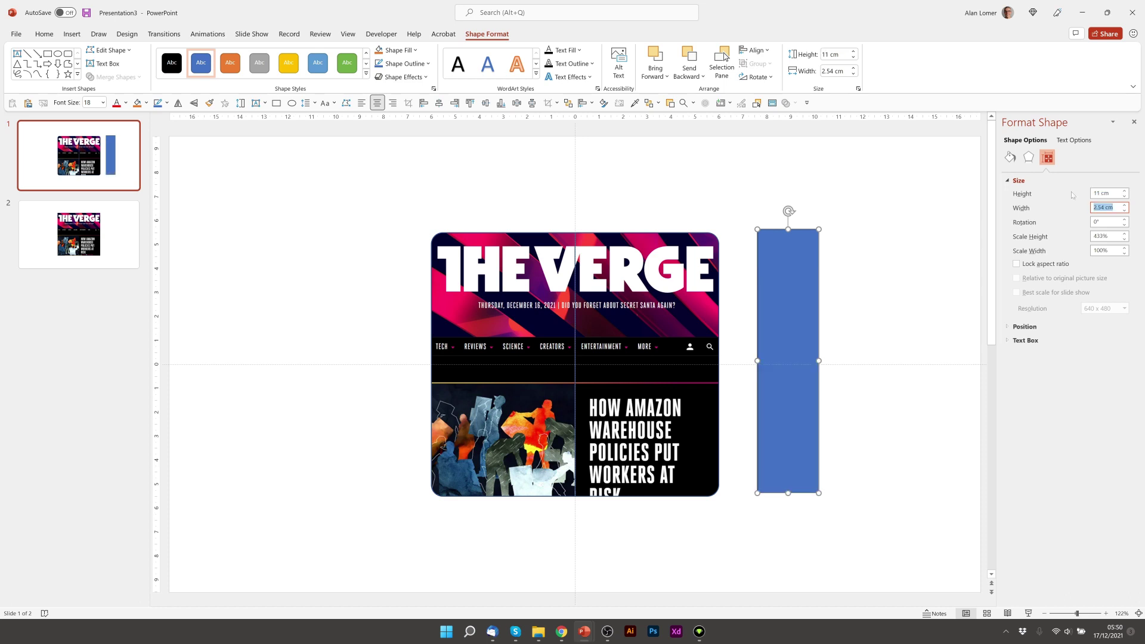
{"action": "type", "text": "6"}
{"action": "key", "text": "Tab"}
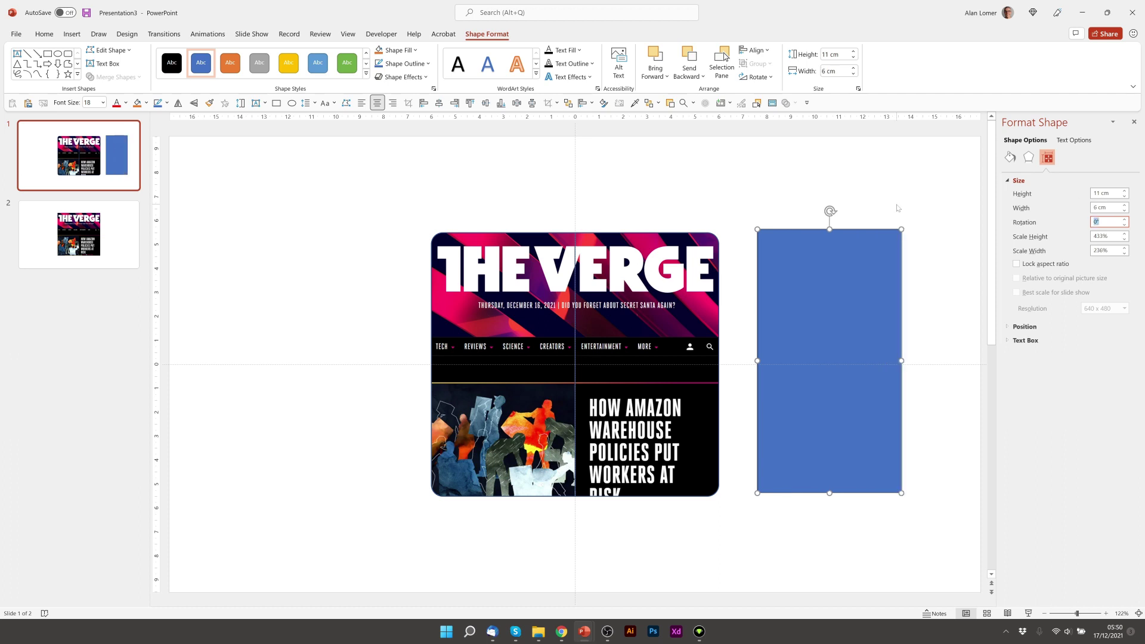
{"action": "left_click_drag", "start_coordinate": [839, 276], "coordinate": [657, 281]}
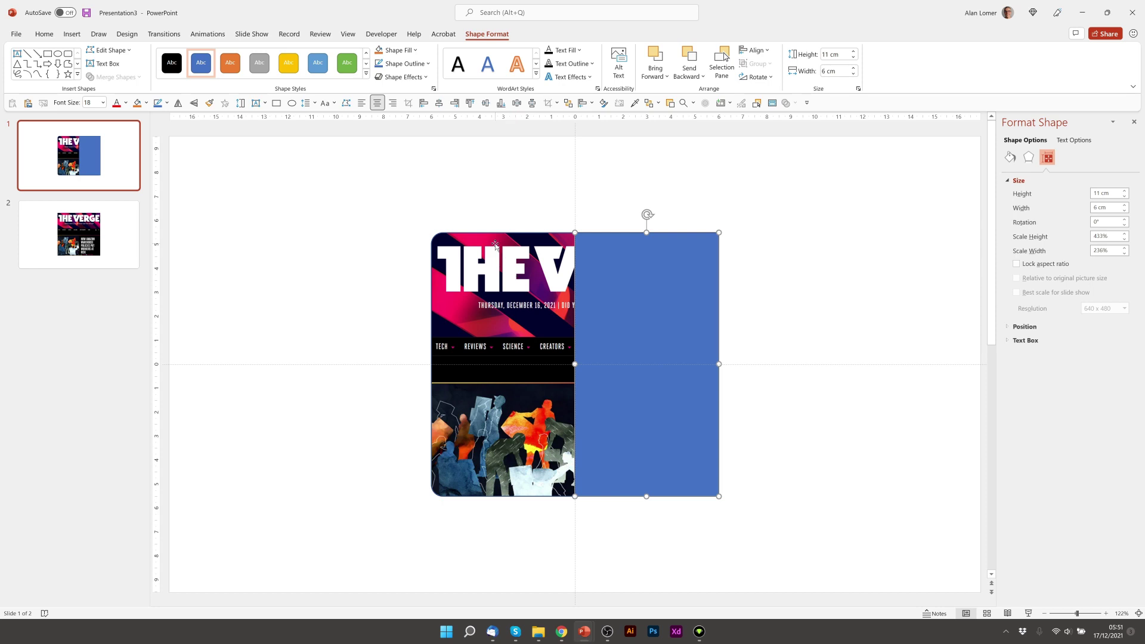
Group the left screenshot half with the blue rectangle and move the group down.
{"action": "left_click", "coordinate": [496, 245], "text": "shift"}
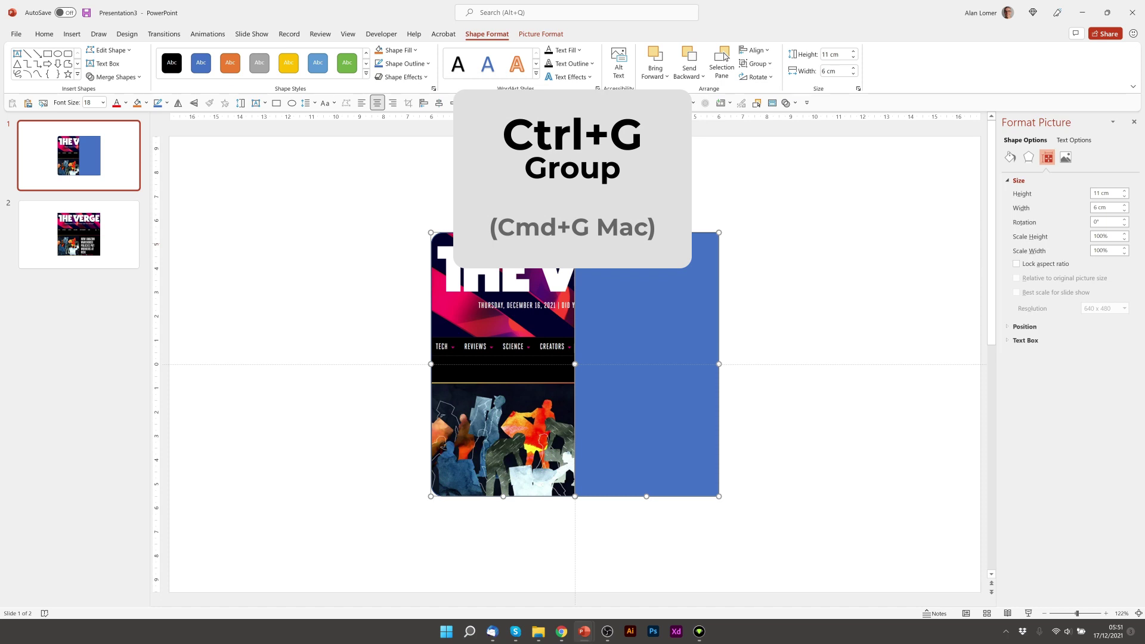
{"action": "key", "text": "ctrl+g"}
{"action": "left_click_drag", "start_coordinate": [526, 249], "coordinate": [526, 286]}
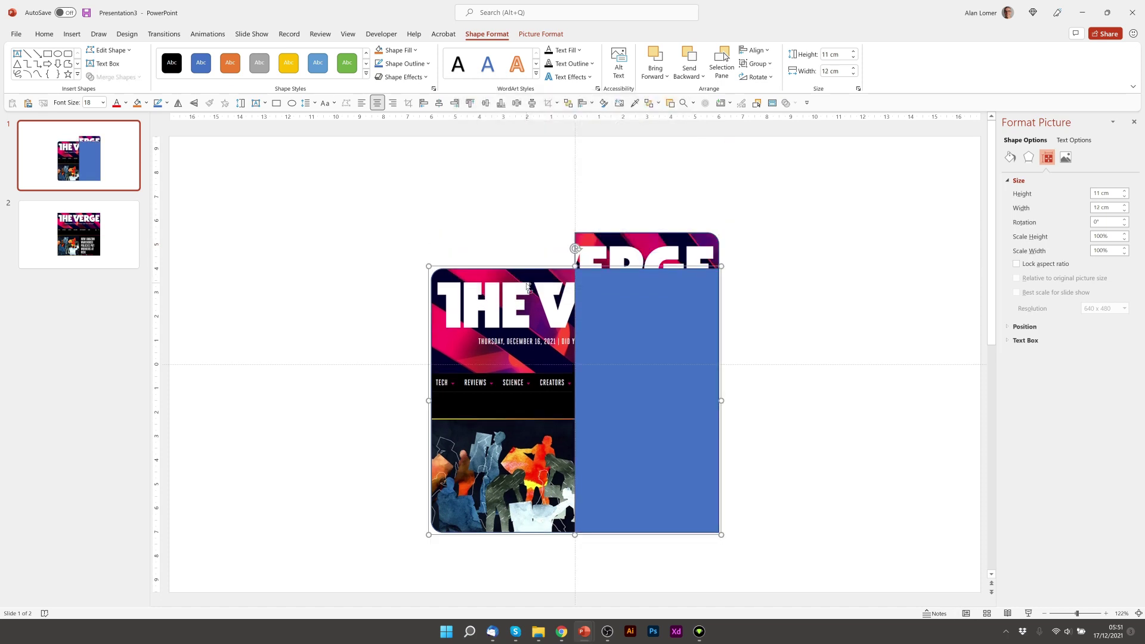
{"action": "key", "text": "ctrl+z"}
{"action": "left_click_drag", "start_coordinate": [528, 246], "coordinate": [523, 314]}
Add another 11 × 6 cm rectangle over the upper half's left side and group them.
{"action": "left_click", "coordinate": [48, 53]}
{"action": "left_click", "coordinate": [426, 196]}
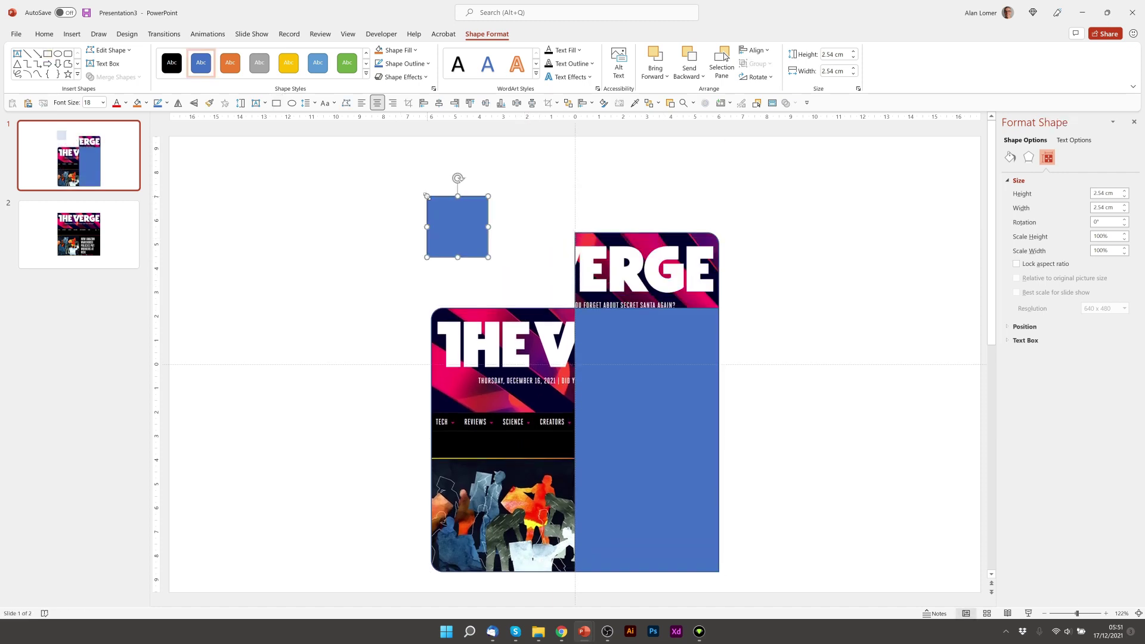
{"action": "left_click", "coordinate": [1119, 194]}
{"action": "type", "text": "11"}
{"action": "key", "text": "Tab"}
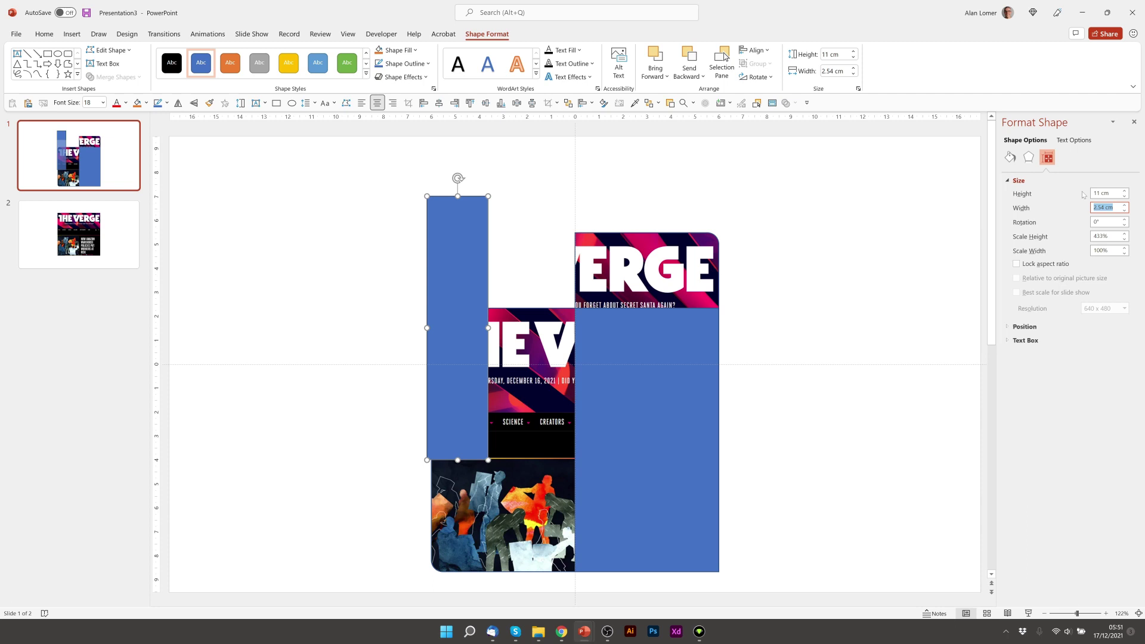
{"action": "type", "text": "6"}
{"action": "key", "text": "Return"}
{"action": "left_click_drag", "start_coordinate": [539, 235], "coordinate": [544, 275]}
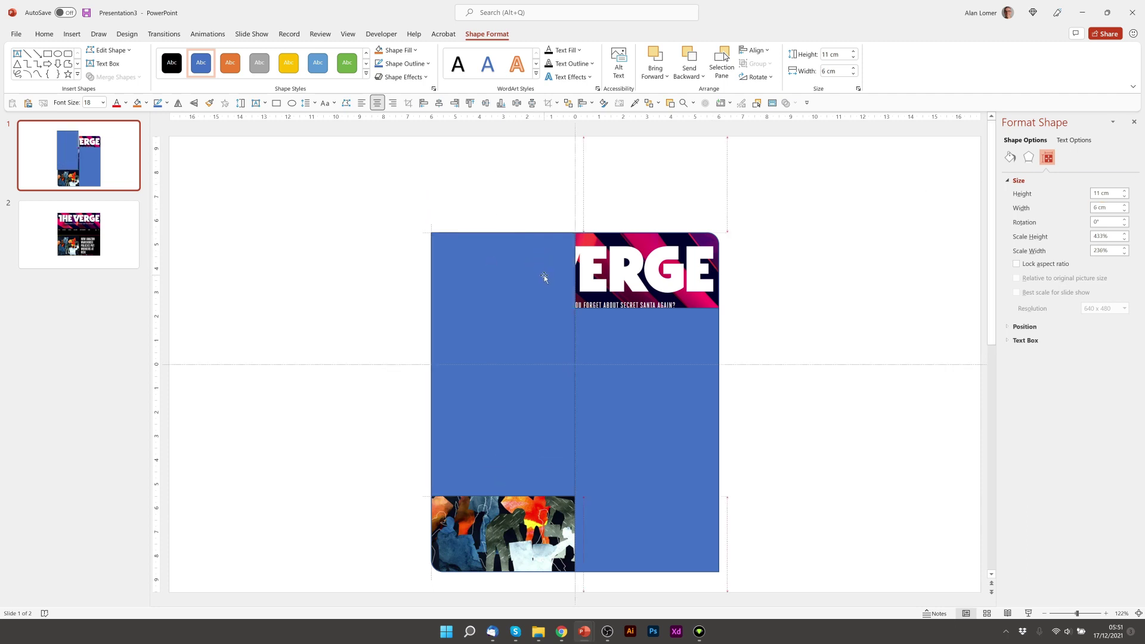
{"action": "left_click", "coordinate": [610, 250], "text": "shift"}
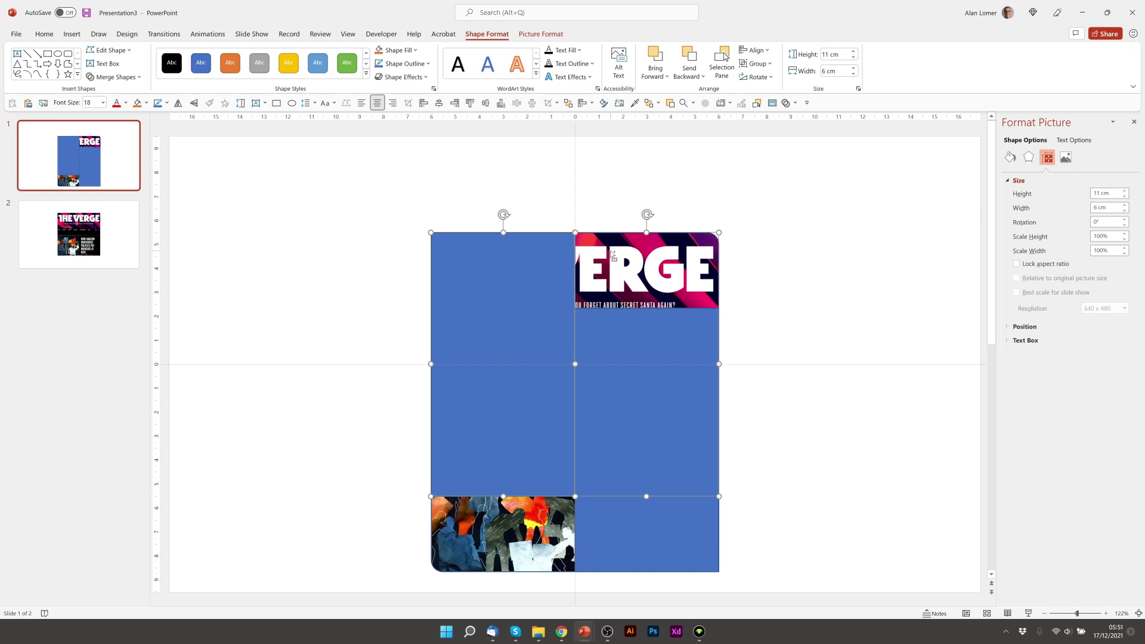
{"action": "key", "text": "ctrl+g"}
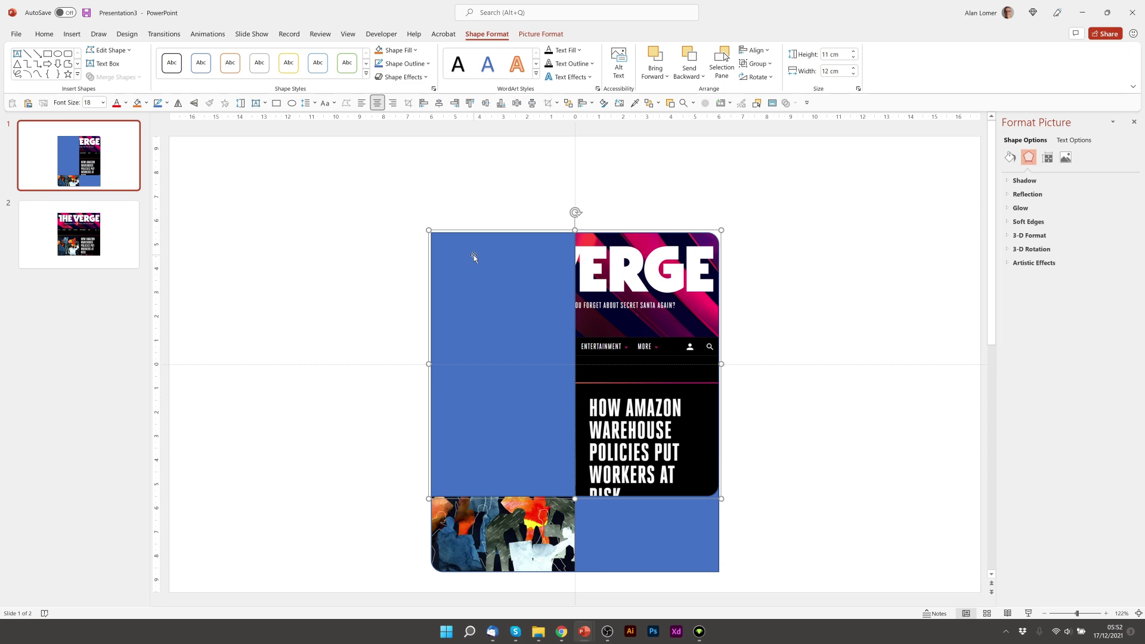
Give the upper group's blue rectangle No Fill and No Outline.
{"action": "left_click", "coordinate": [311, 296]}
{"action": "left_click", "coordinate": [606, 287]}
{"action": "left_click", "coordinate": [512, 251]}
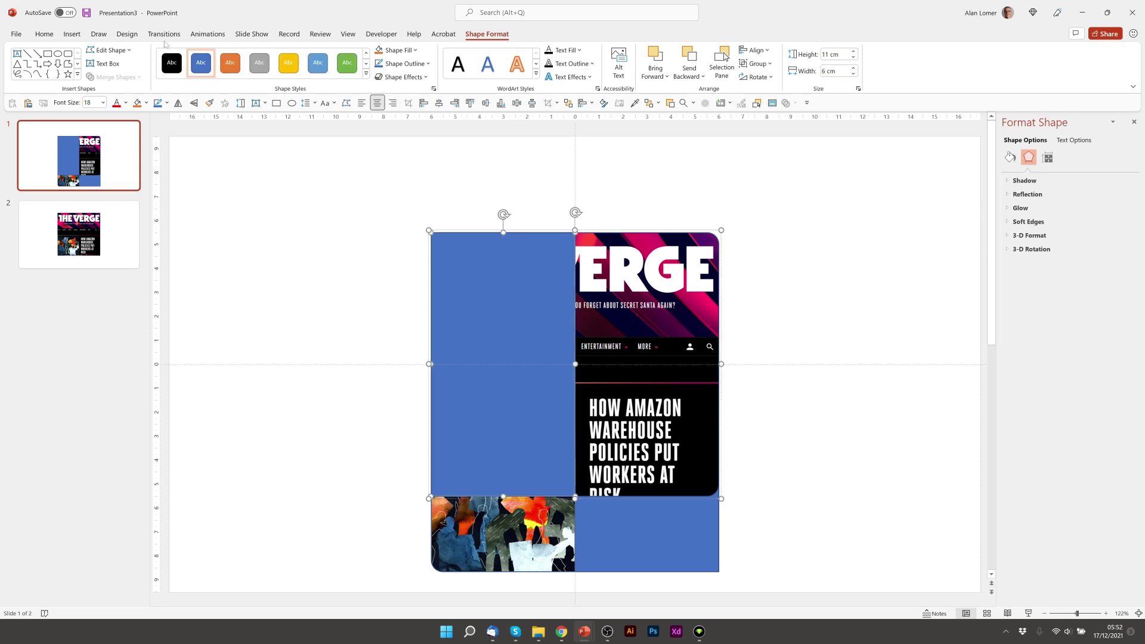
{"action": "left_click", "coordinate": [395, 50]}
{"action": "left_click", "coordinate": [400, 167]}
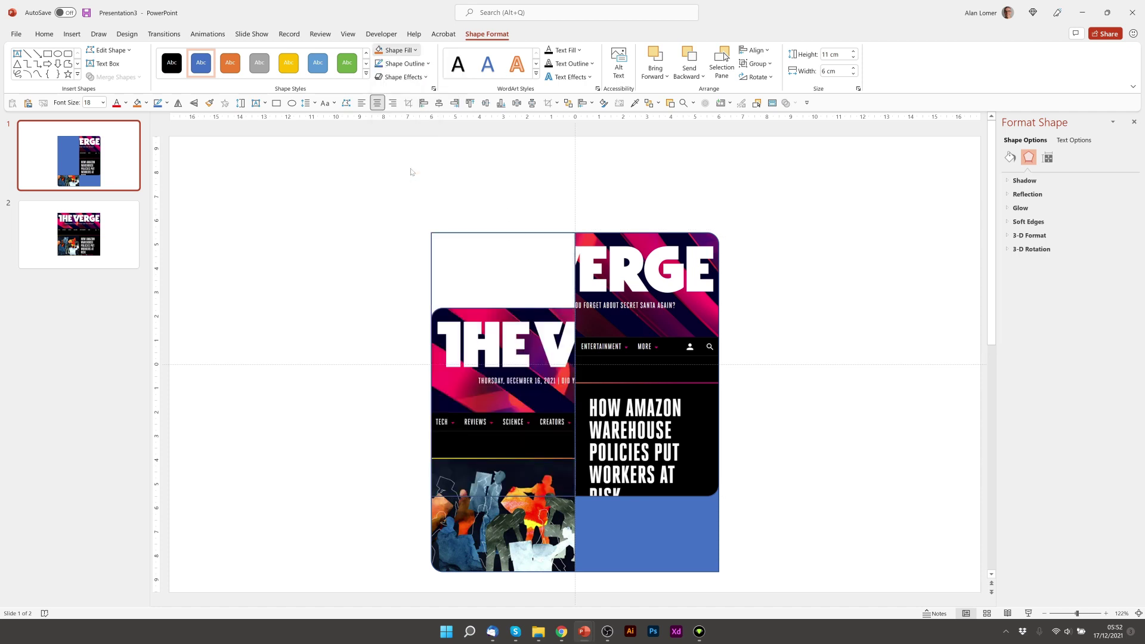
{"action": "left_click", "coordinate": [404, 63]}
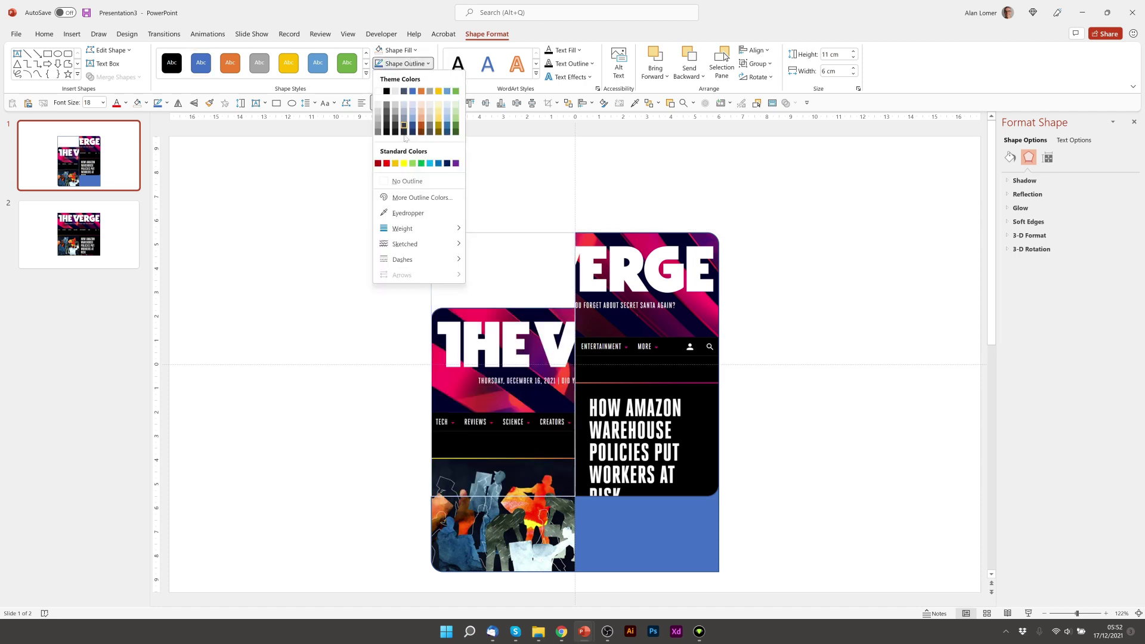
{"action": "left_click", "coordinate": [407, 181]}
Make the other blue rectangle transparent and raise the left screenshot level with the right.
{"action": "left_click", "coordinate": [649, 516]}
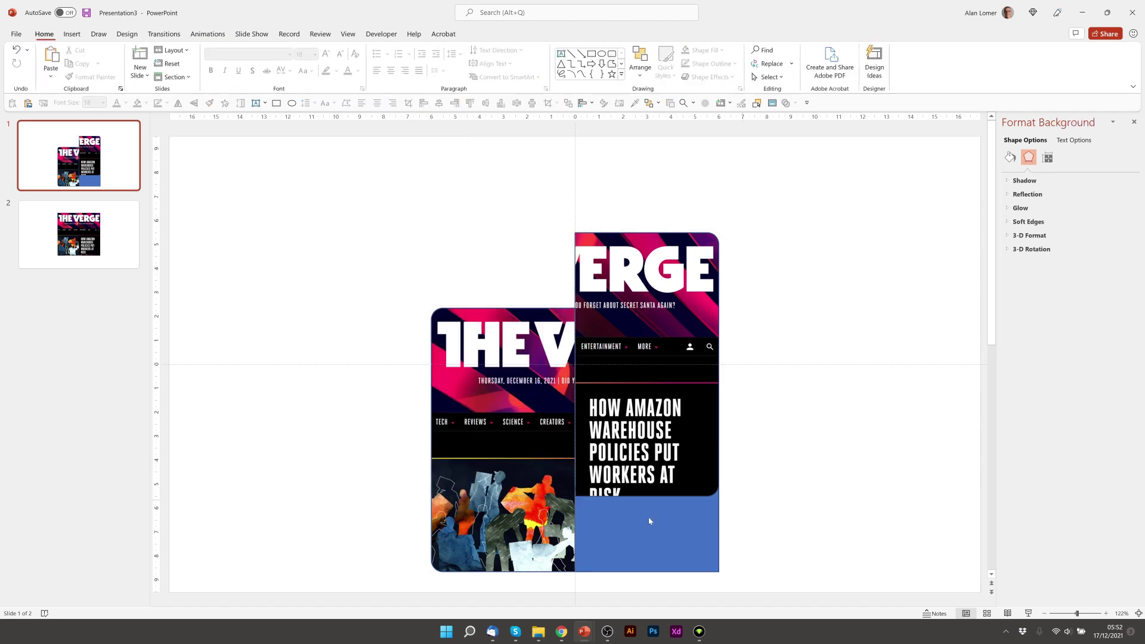
{"action": "left_click", "coordinate": [649, 516]}
{"action": "left_click", "coordinate": [649, 517], "text": "shift"}
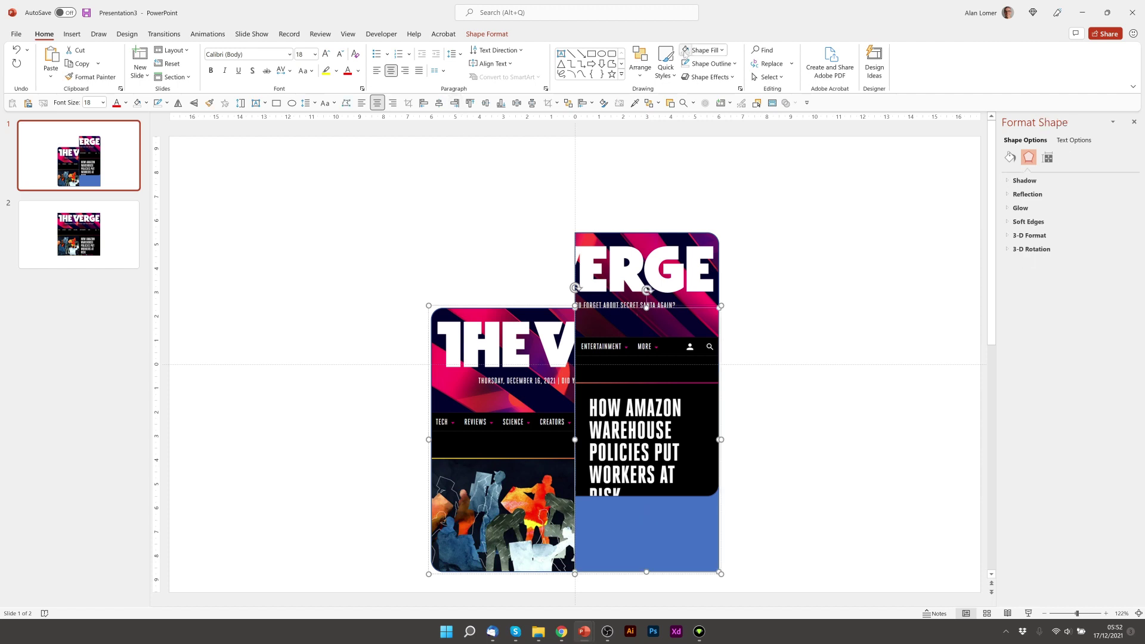
{"action": "left_click", "coordinate": [706, 50]}
{"action": "left_click", "coordinate": [511, 340]}
{"action": "left_click_drag", "start_coordinate": [511, 340], "coordinate": [511, 265]}
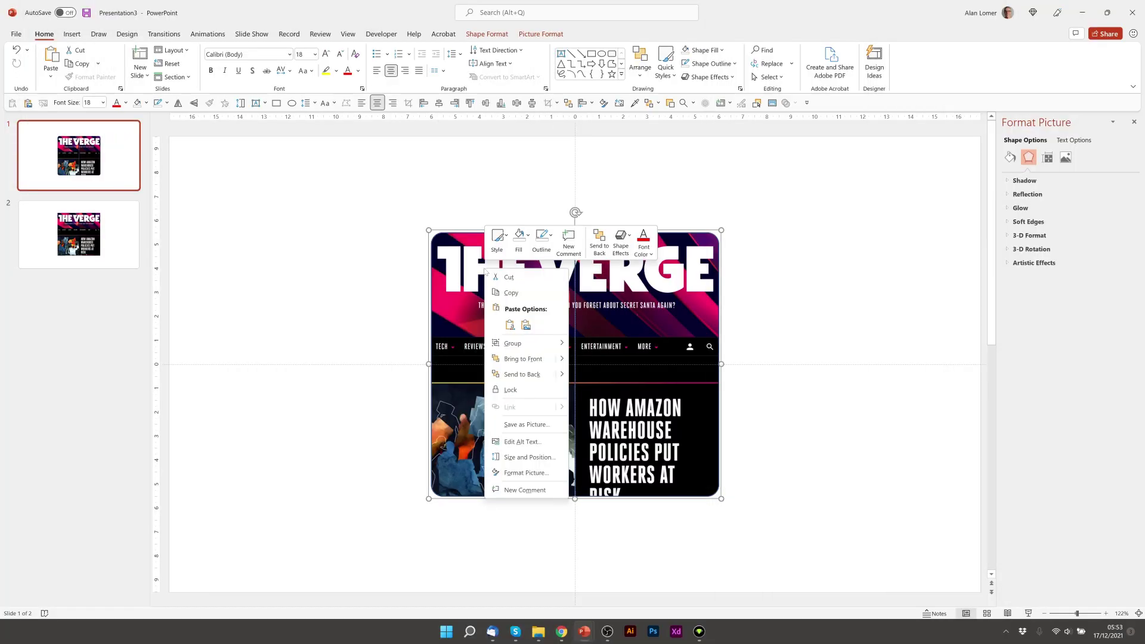
Apply the Perspective: Turned Right, Tilted Up 3-D rotation preset to the left picture.
{"action": "left_click", "coordinate": [513, 475]}
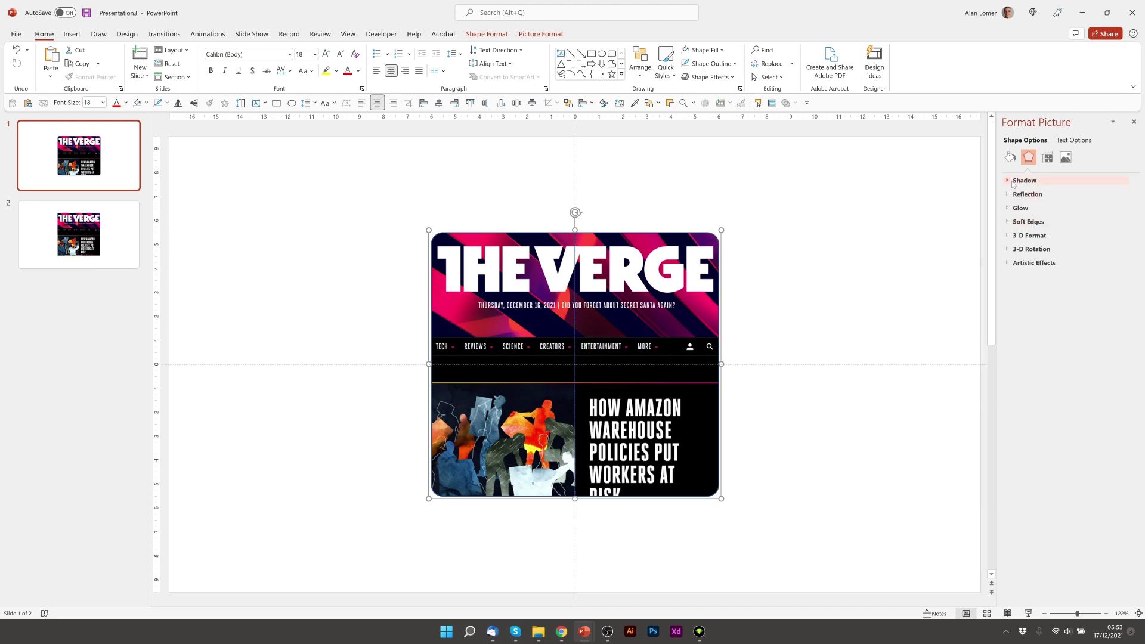
{"action": "left_click", "coordinate": [1008, 253]}
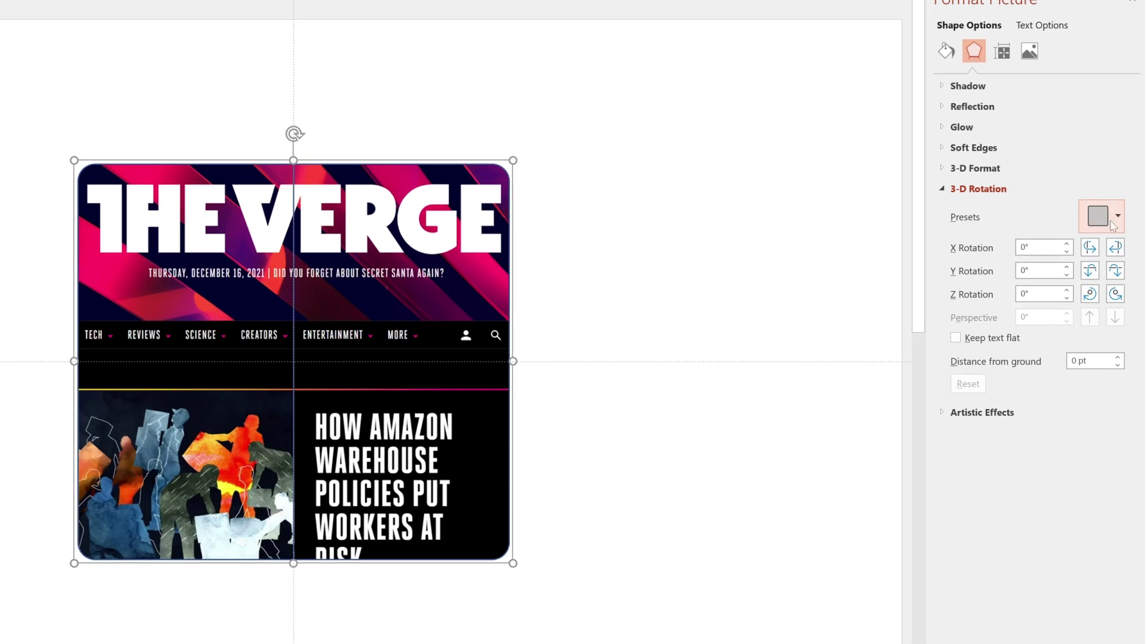
{"action": "left_click", "coordinate": [1114, 222]}
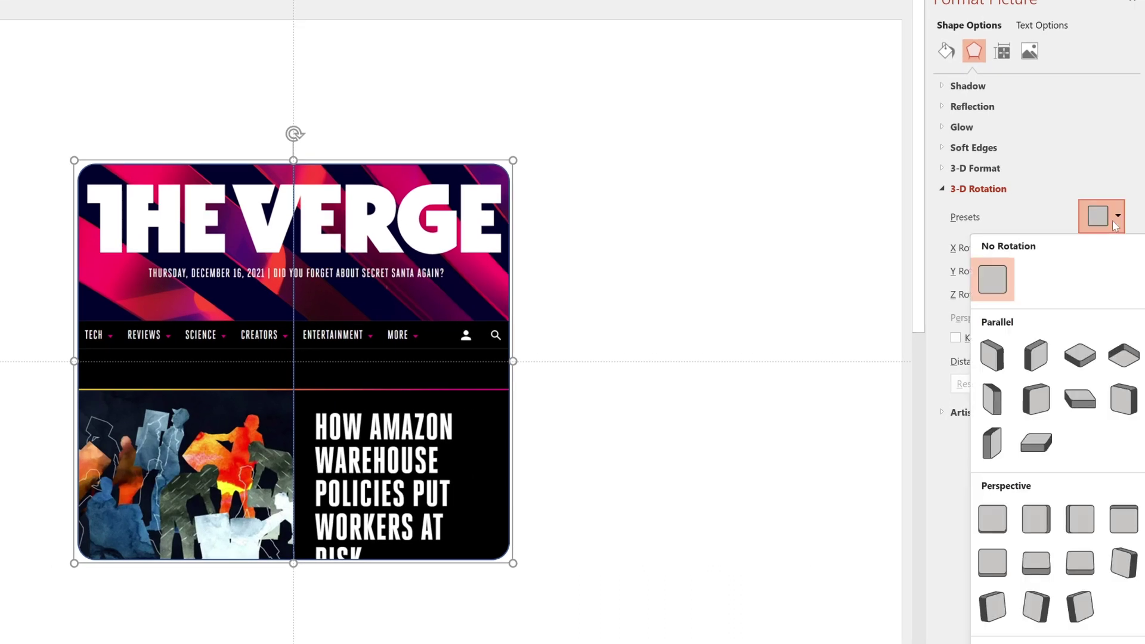
{"action": "left_click", "coordinate": [1080, 614]}
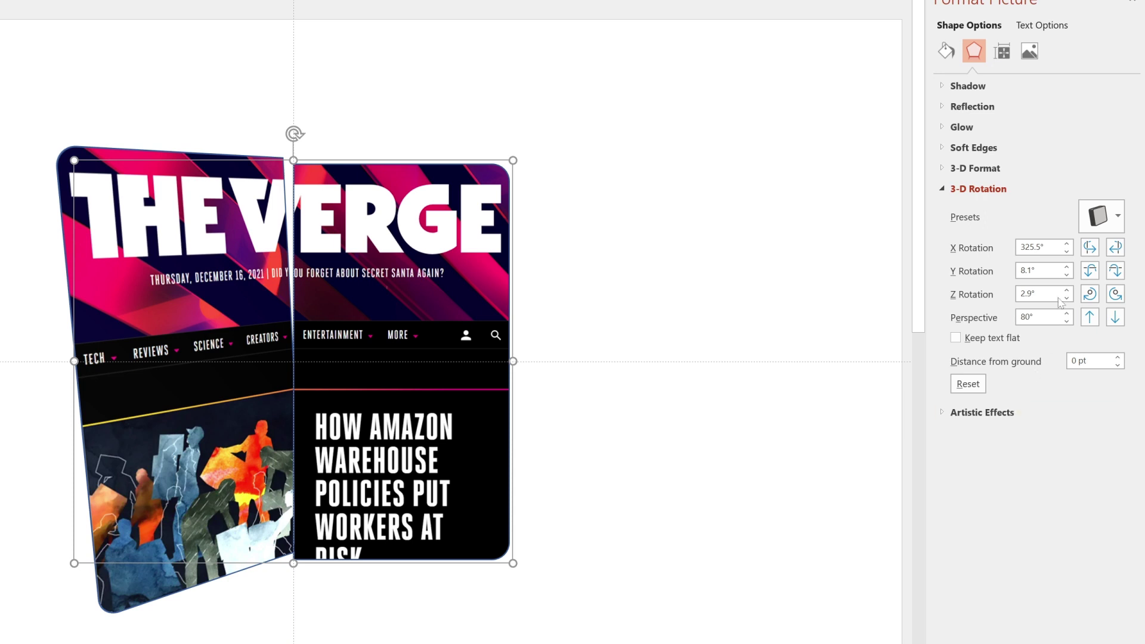
Set the left Verge half's Y and Z rotation to 0°.
{"action": "left_click", "coordinate": [980, 273]}
{"action": "type", "text": "0"}
{"action": "key", "text": "Tab"}
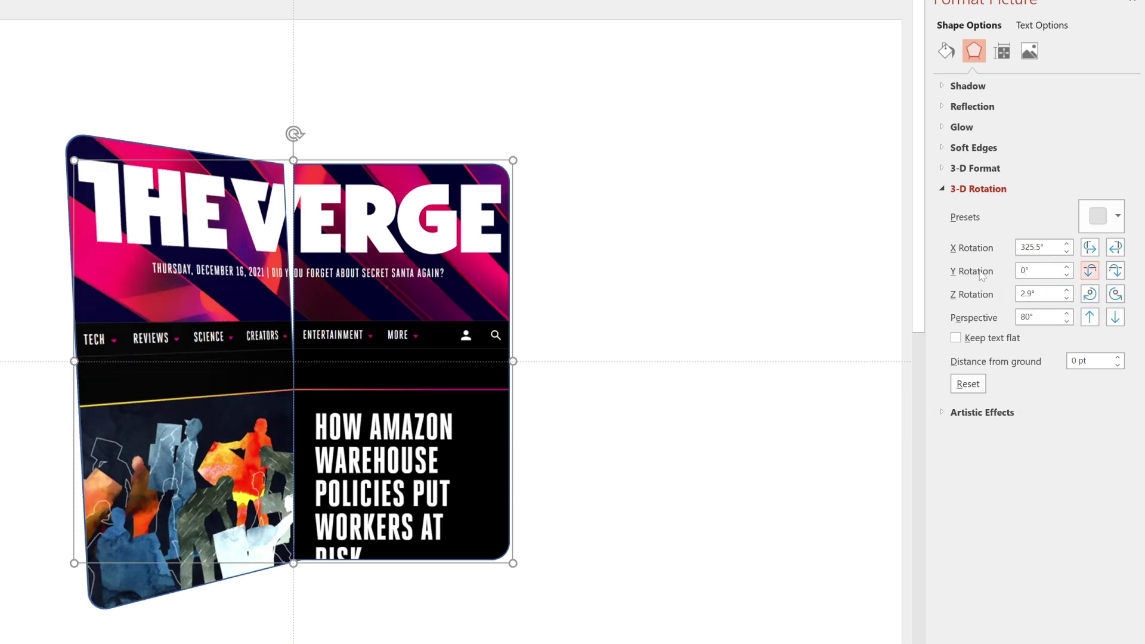
{"action": "key", "text": "Tab"}
{"action": "key", "text": "Tab"}
{"action": "type", "text": "0"}
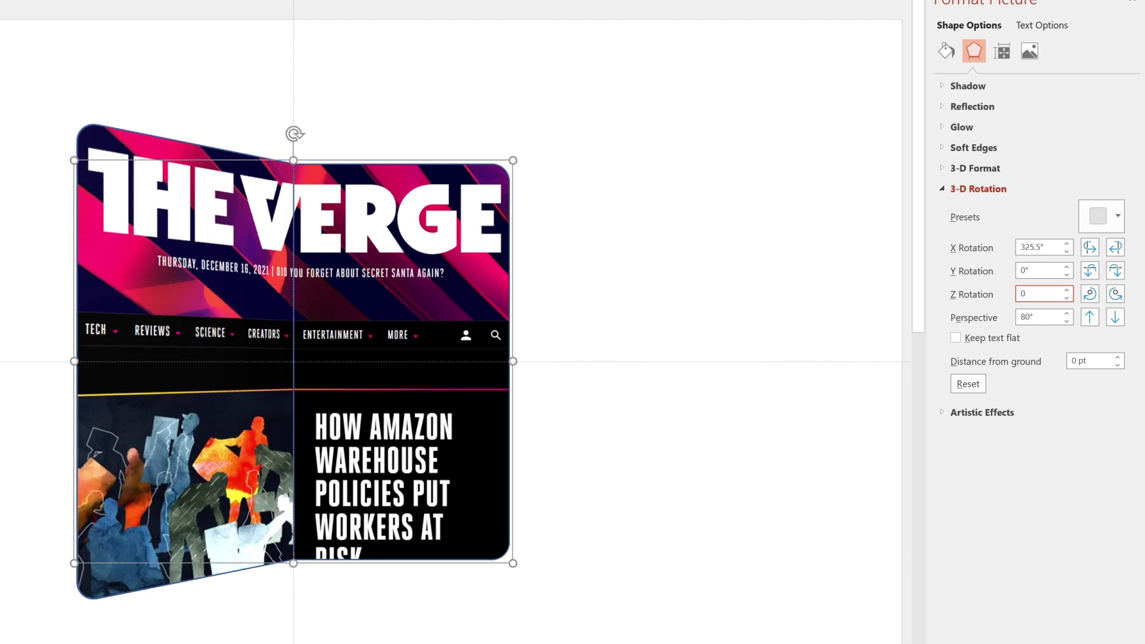
Give the left half a 10 pt depth and the first bottom bevel preset (6 pt).
{"action": "left_click", "coordinate": [935, 170]}
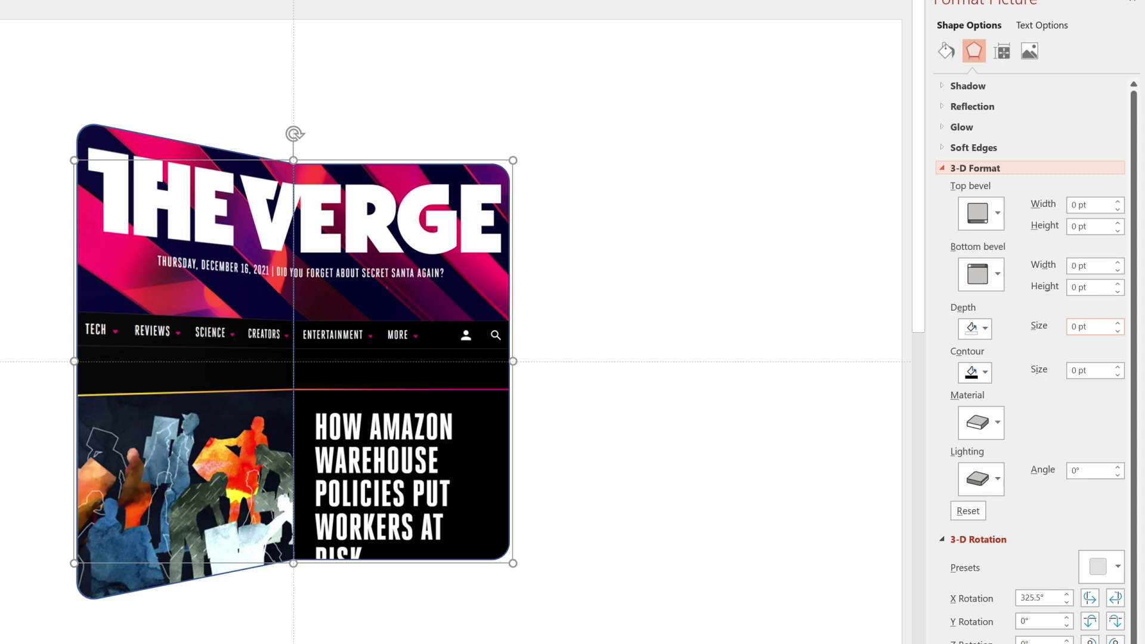
{"action": "left_click", "coordinate": [1072, 327]}
{"action": "type", "text": "10"}
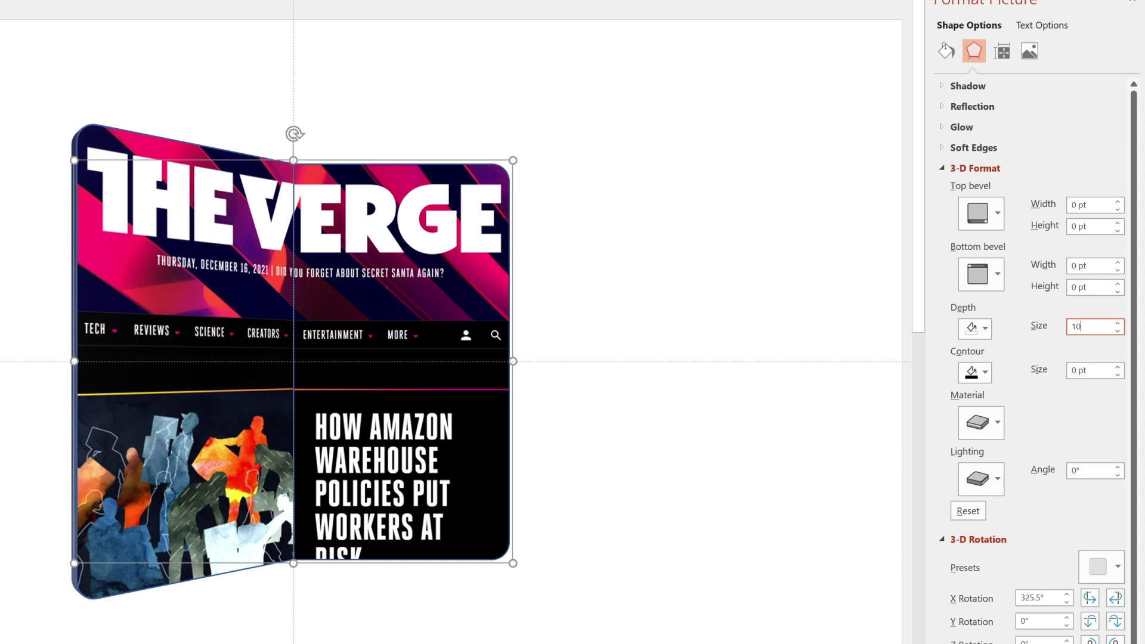
{"action": "key", "text": "Tab"}
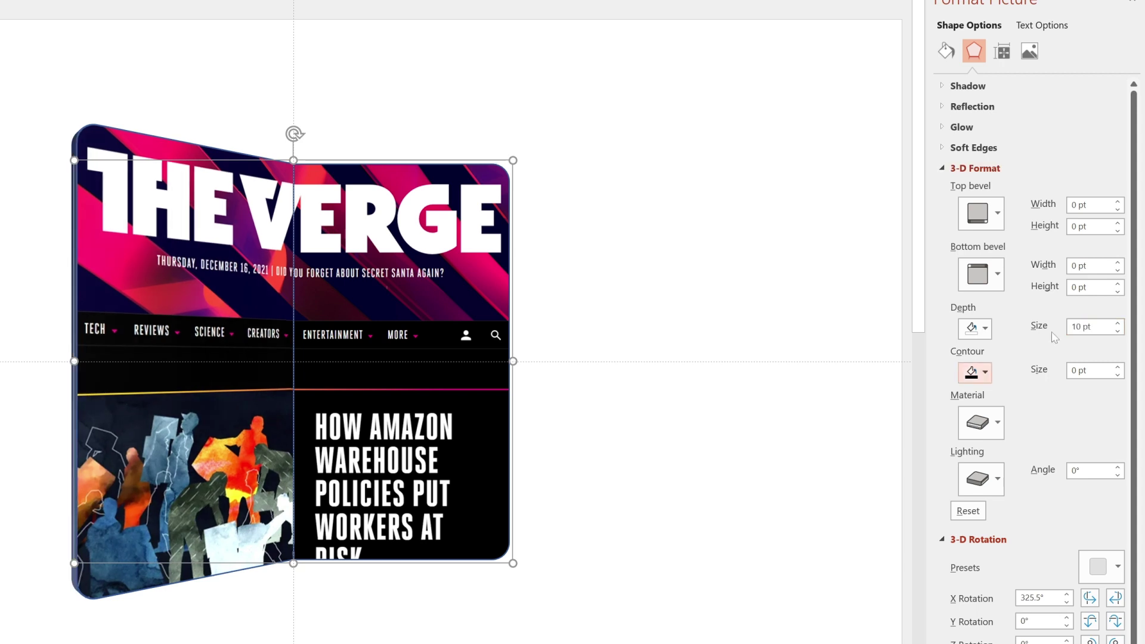
{"action": "left_click", "coordinate": [987, 286]}
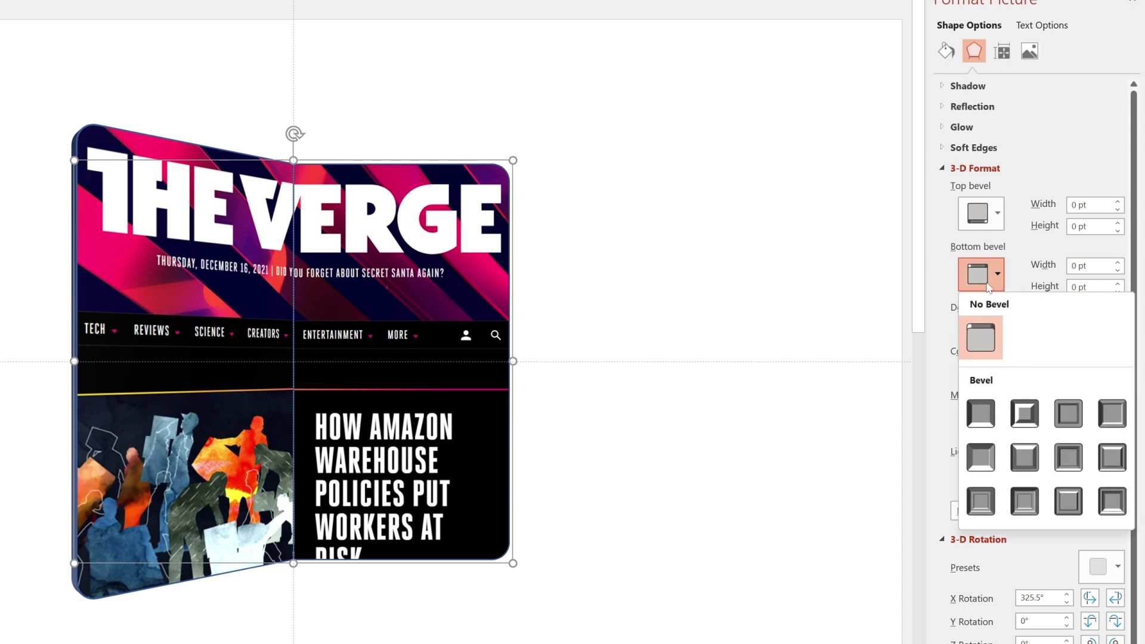
{"action": "left_click", "coordinate": [980, 413]}
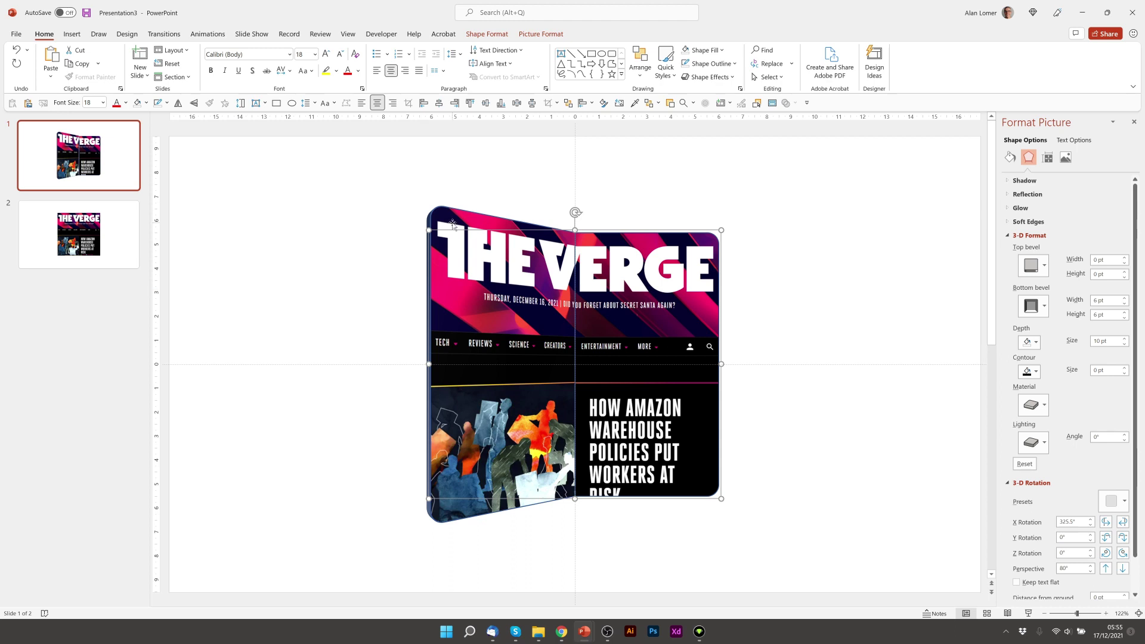
{"action": "left_click_drag", "start_coordinate": [456, 222], "coordinate": [456, 221]}
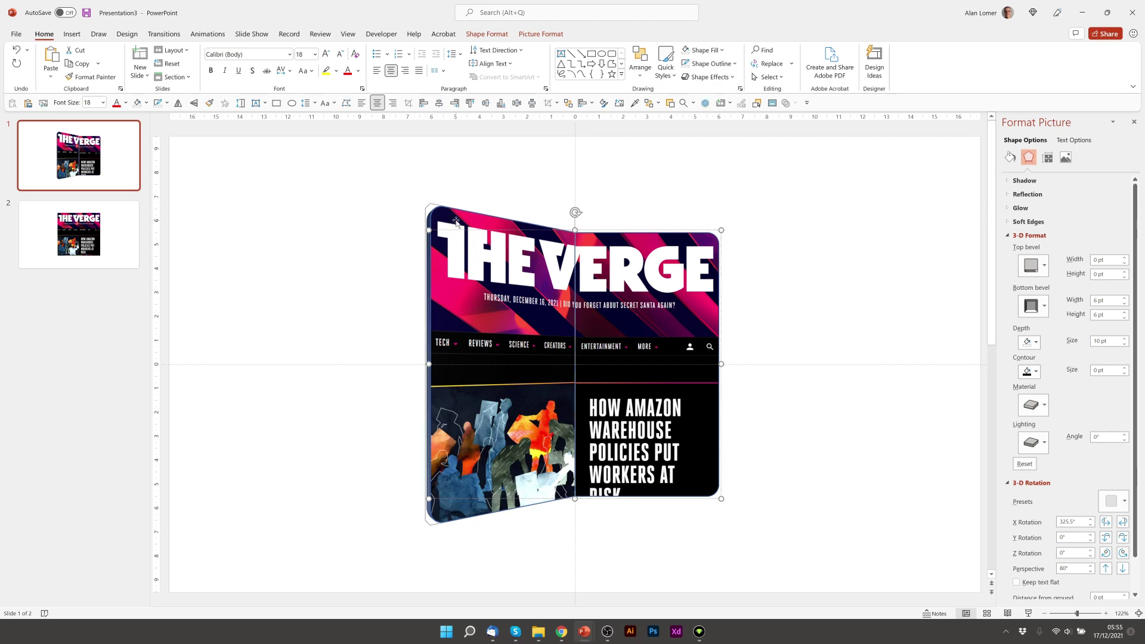
{"action": "left_click", "coordinate": [452, 221]}
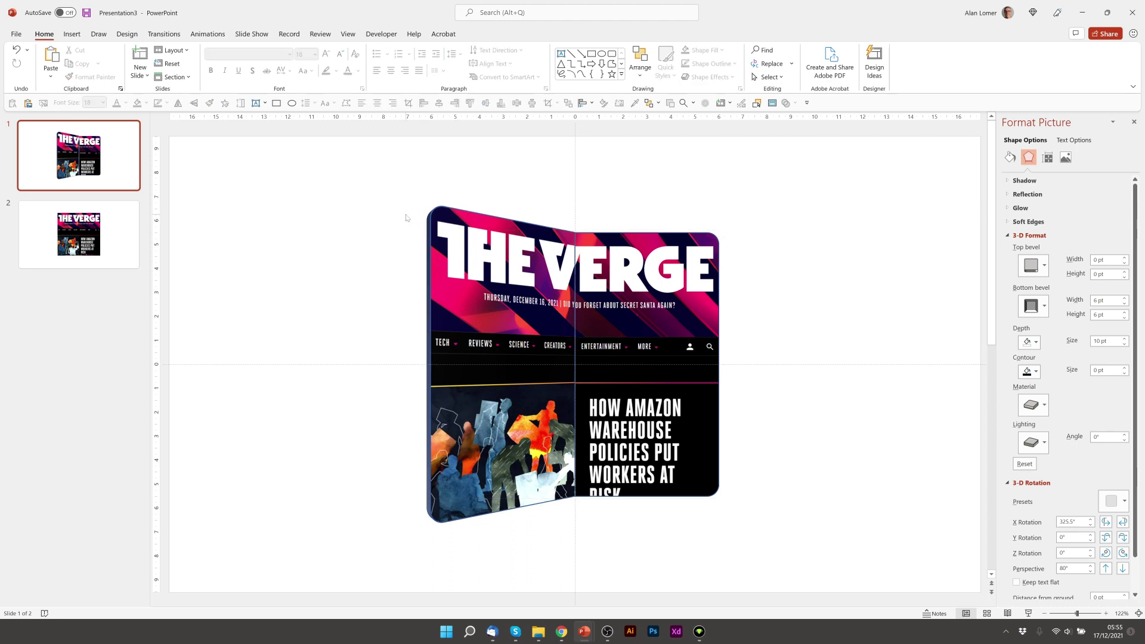
Set both Verge halves to No Outline.
{"action": "left_click", "coordinate": [447, 220]}
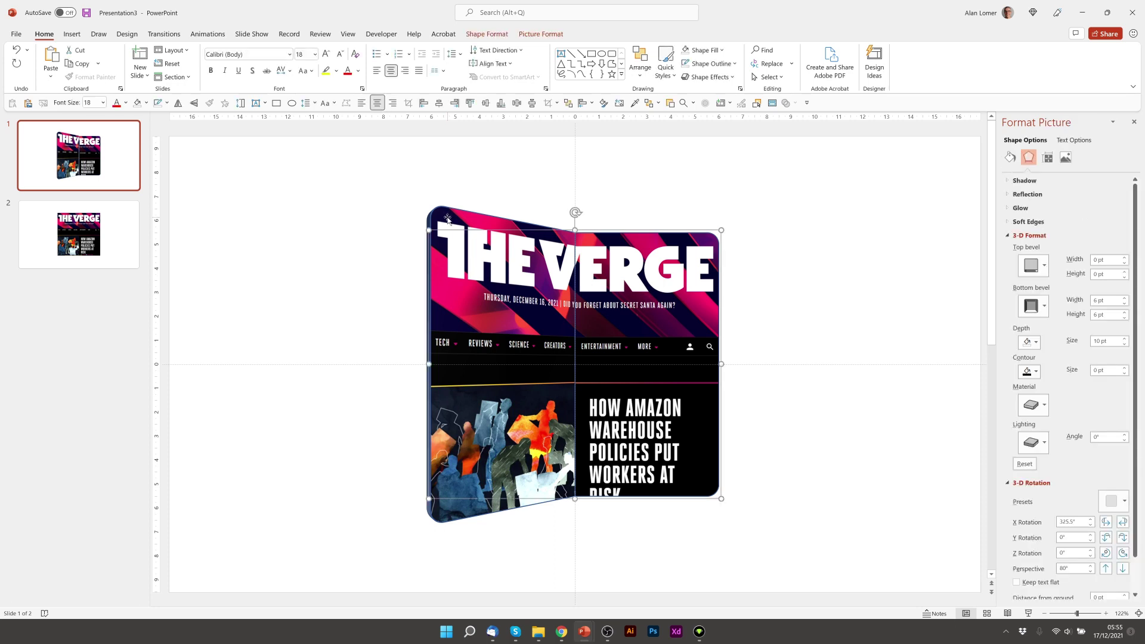
{"action": "left_click", "coordinate": [718, 63]}
{"action": "left_click", "coordinate": [713, 181]}
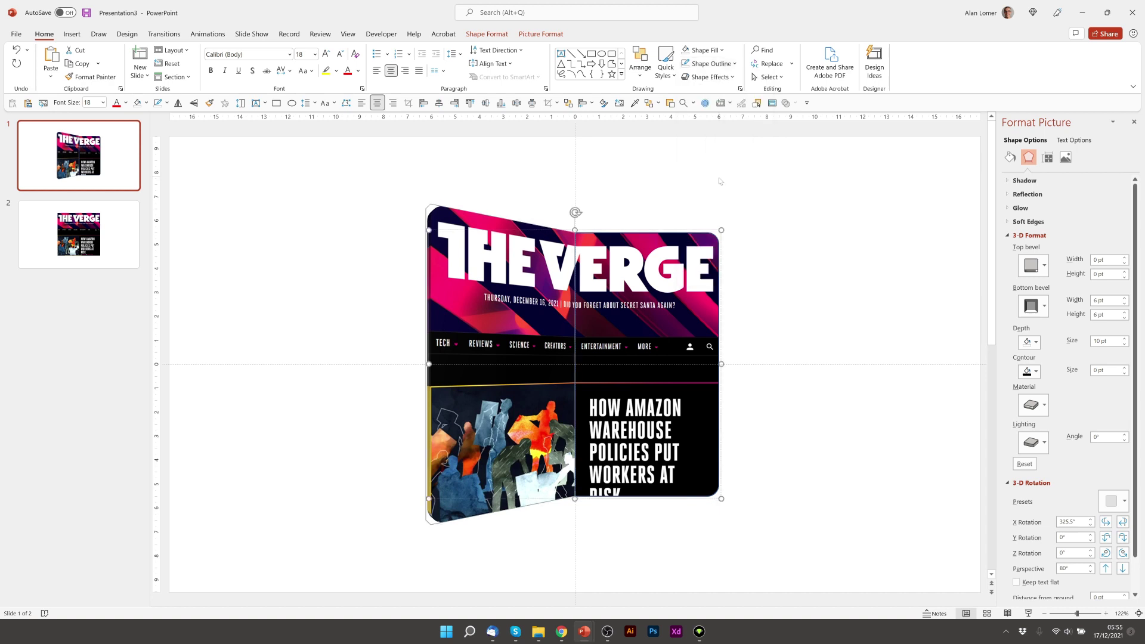
{"action": "left_click", "coordinate": [658, 247], "text": "shift"}
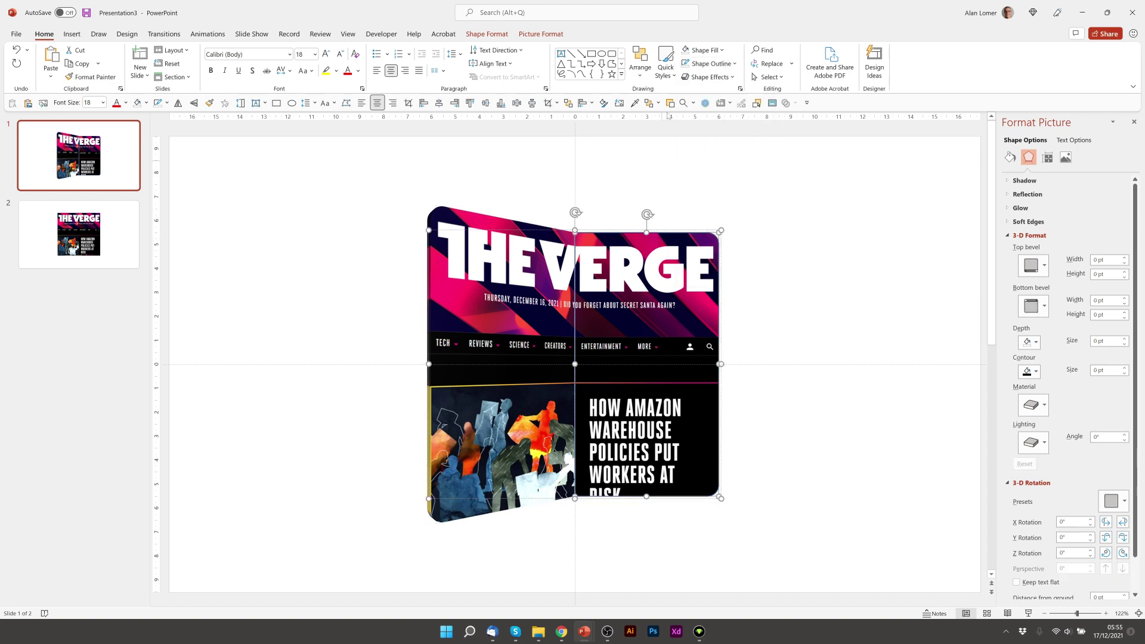
{"action": "left_click", "coordinate": [710, 64]}
{"action": "left_click", "coordinate": [714, 180]}
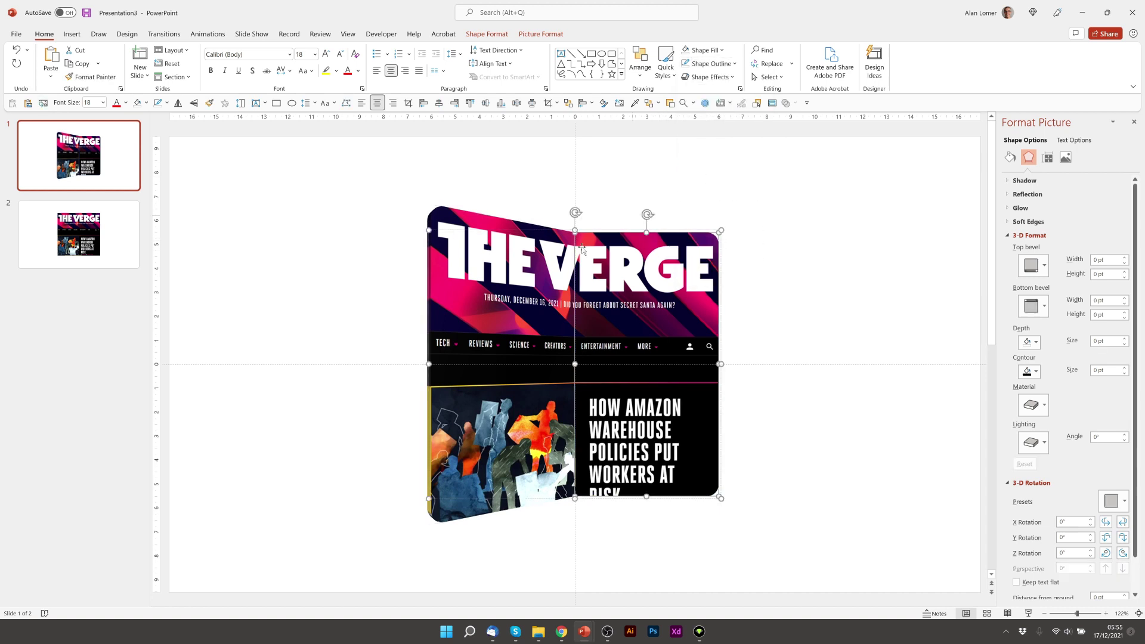
{"action": "key", "text": "Escape"}
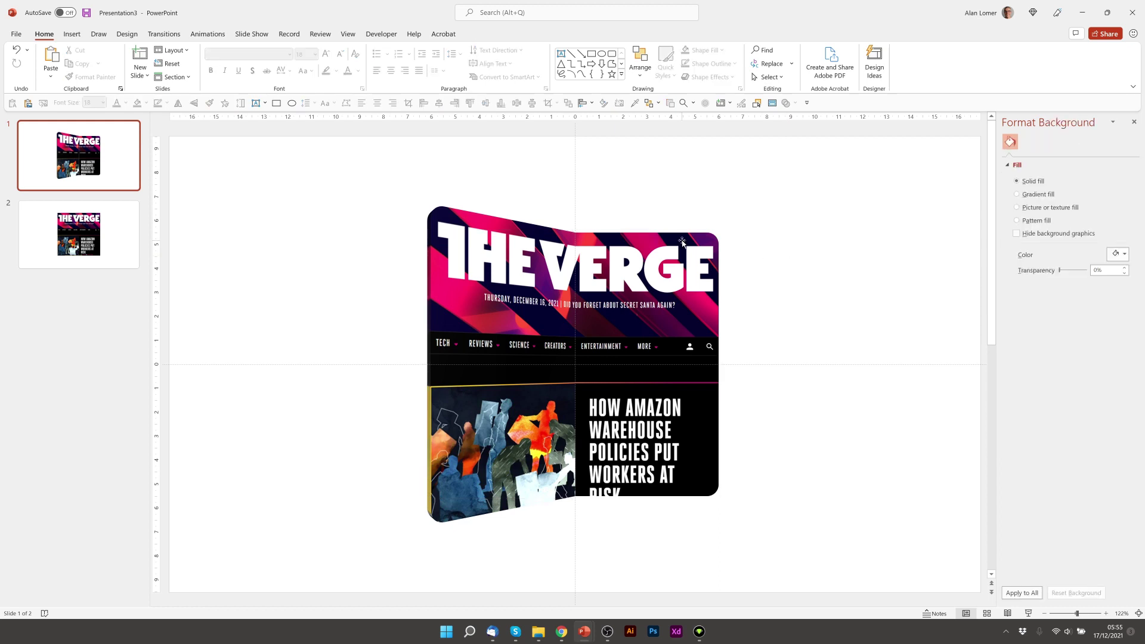
Apply the Turned Left, Tilted Up preset to the right half with Y and Z rotation 0°.
{"action": "left_click", "coordinate": [681, 242]}
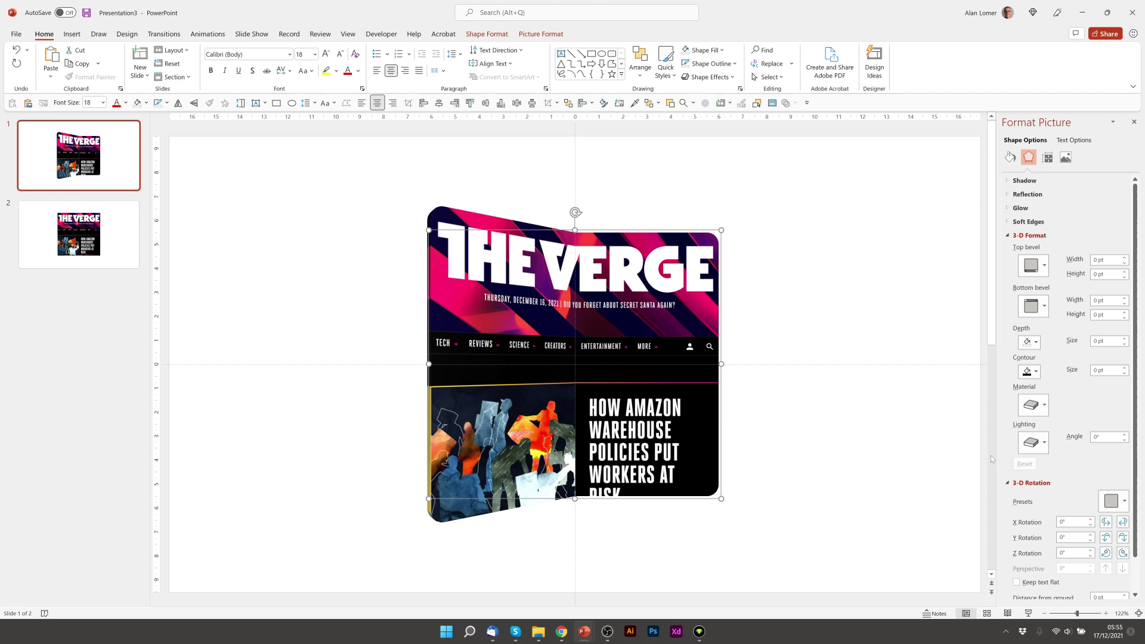
{"action": "left_click", "coordinate": [1121, 504]}
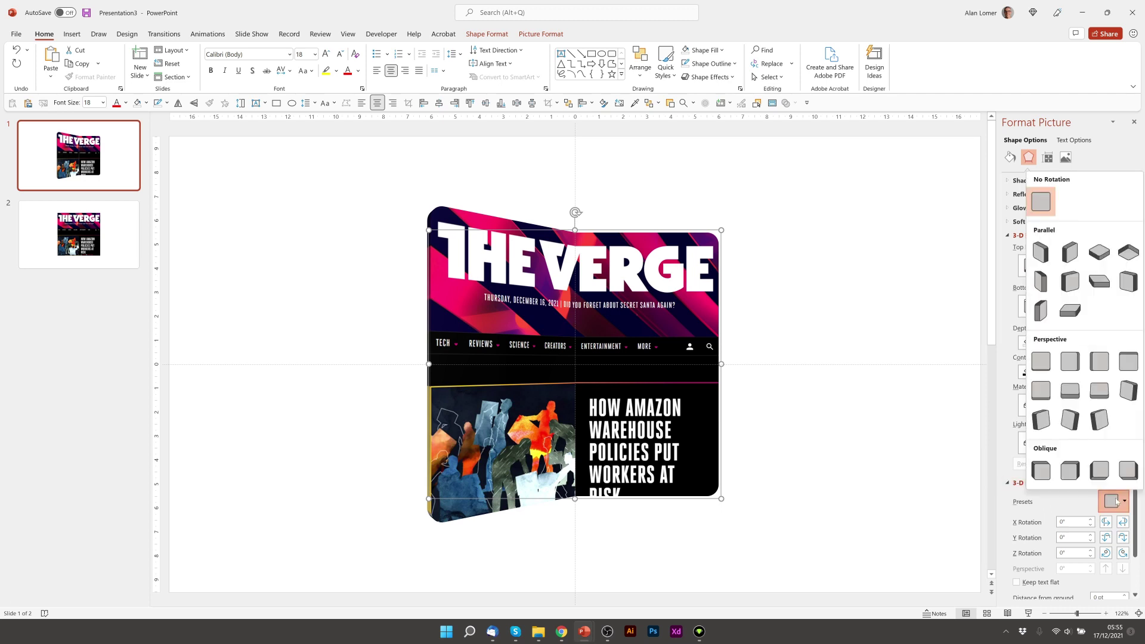
{"action": "left_click", "coordinate": [1071, 421]}
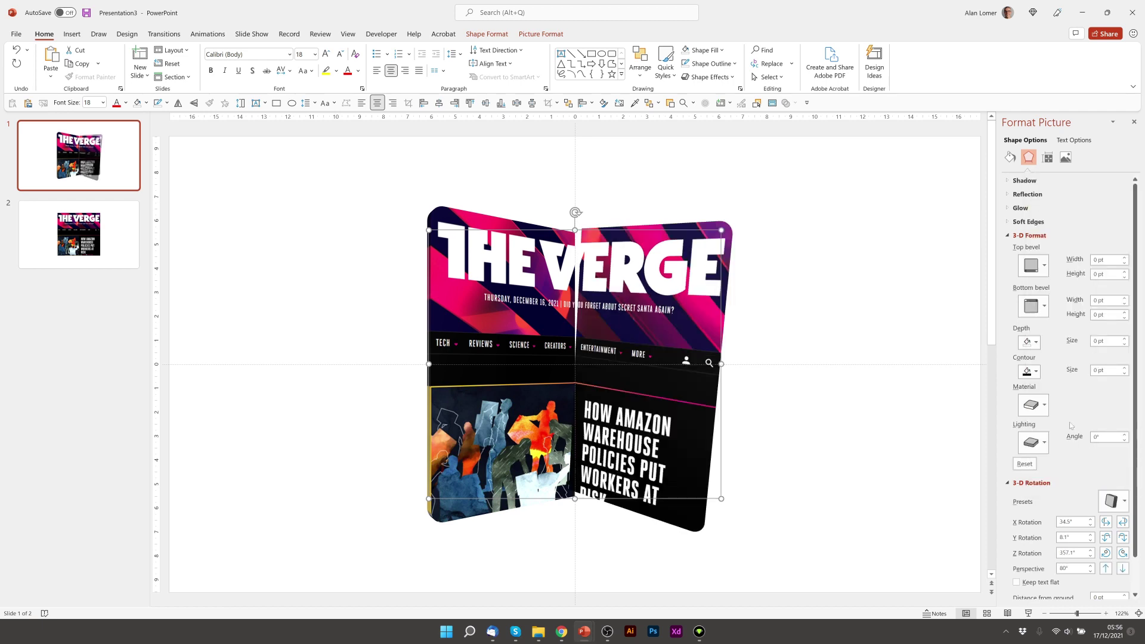
{"action": "left_click", "coordinate": [1065, 538]}
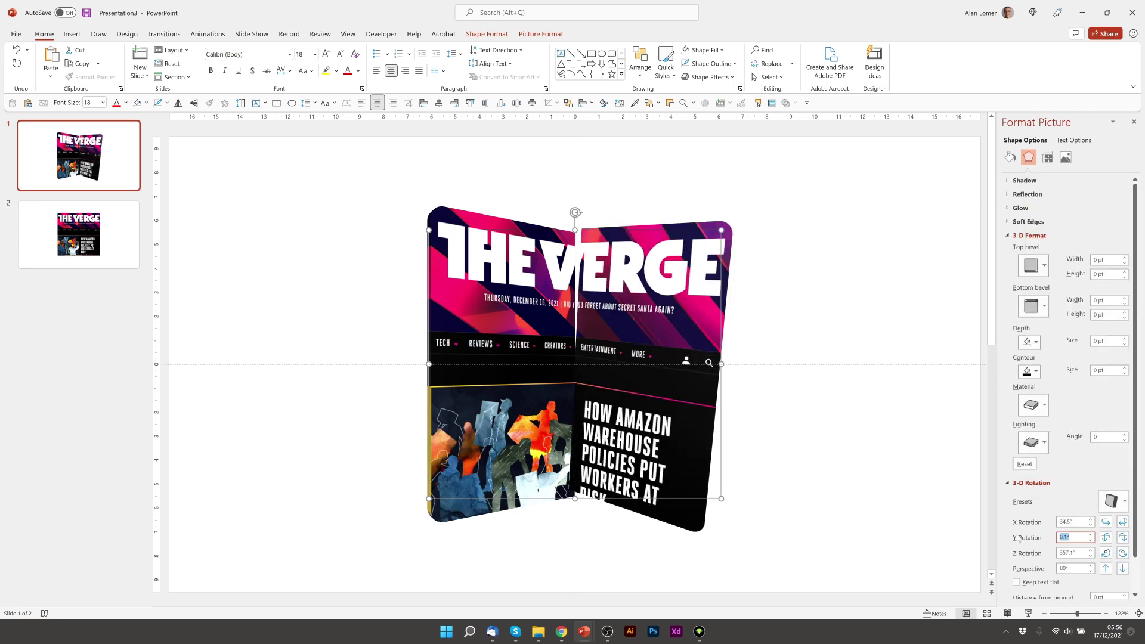
{"action": "type", "text": "0"}
{"action": "key", "text": "Tab"}
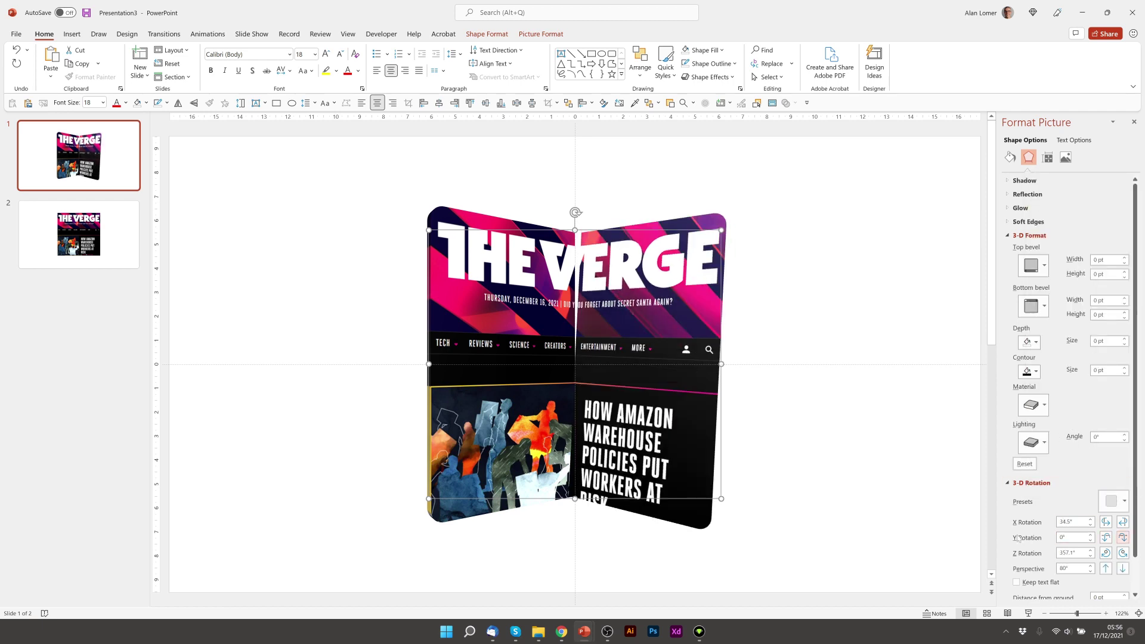
{"action": "type", "text": "0"}
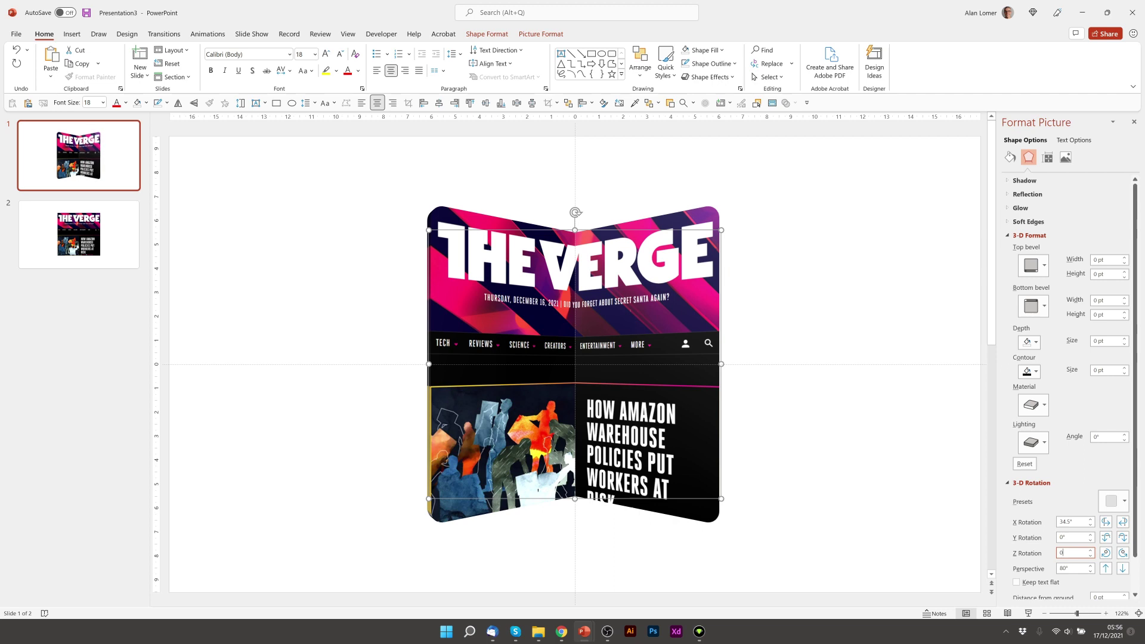
Give the right half a 10 pt depth and a round bottom bevel.
{"action": "left_click", "coordinate": [1107, 341]}
{"action": "type", "text": "10"}
{"action": "key", "text": "Tab"}
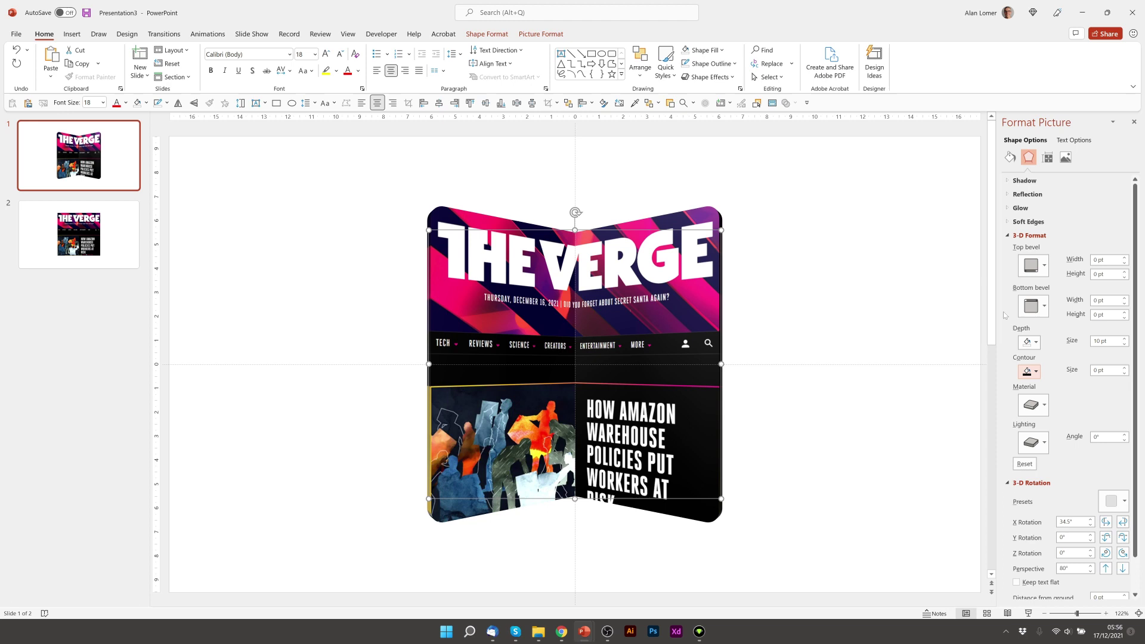
{"action": "left_click", "coordinate": [1034, 307]}
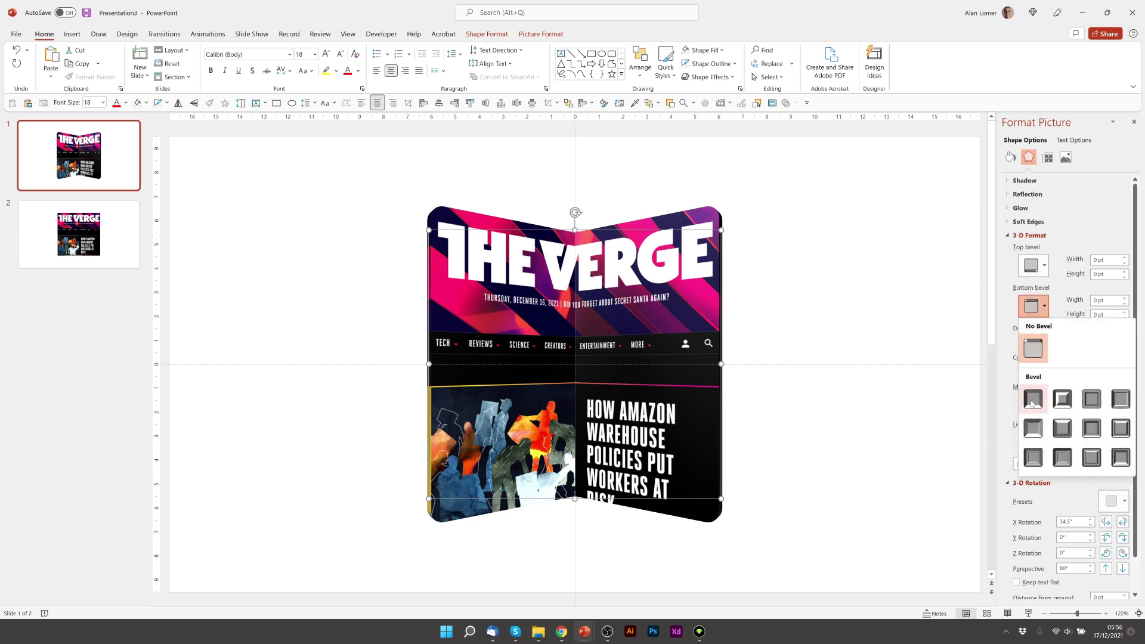
{"action": "left_click", "coordinate": [1033, 403]}
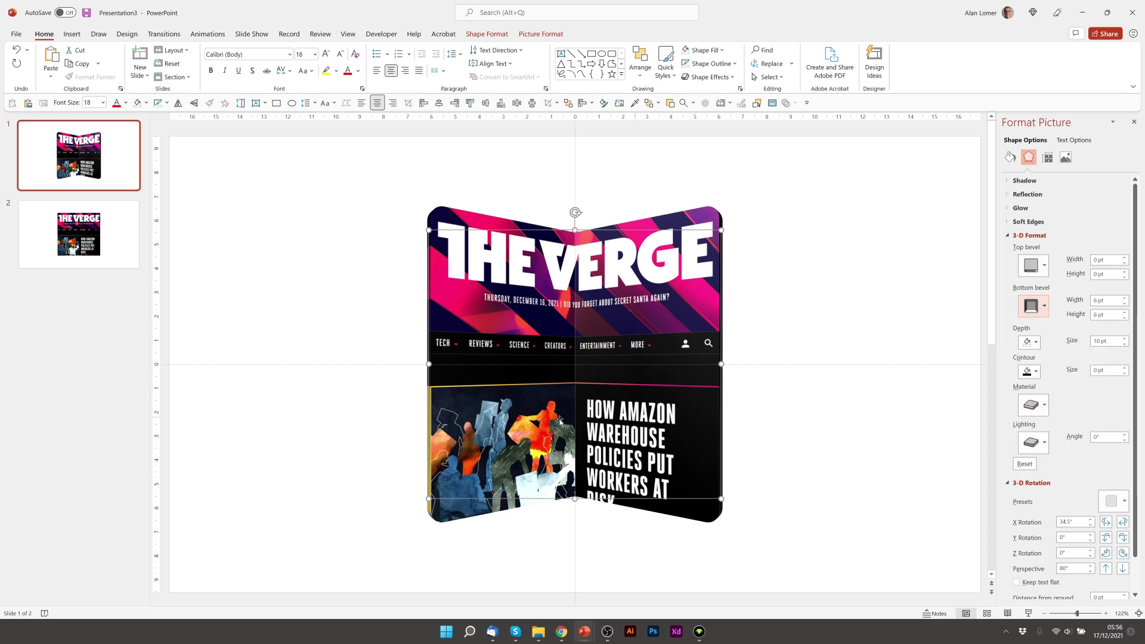
{"action": "left_click", "coordinate": [323, 484]}
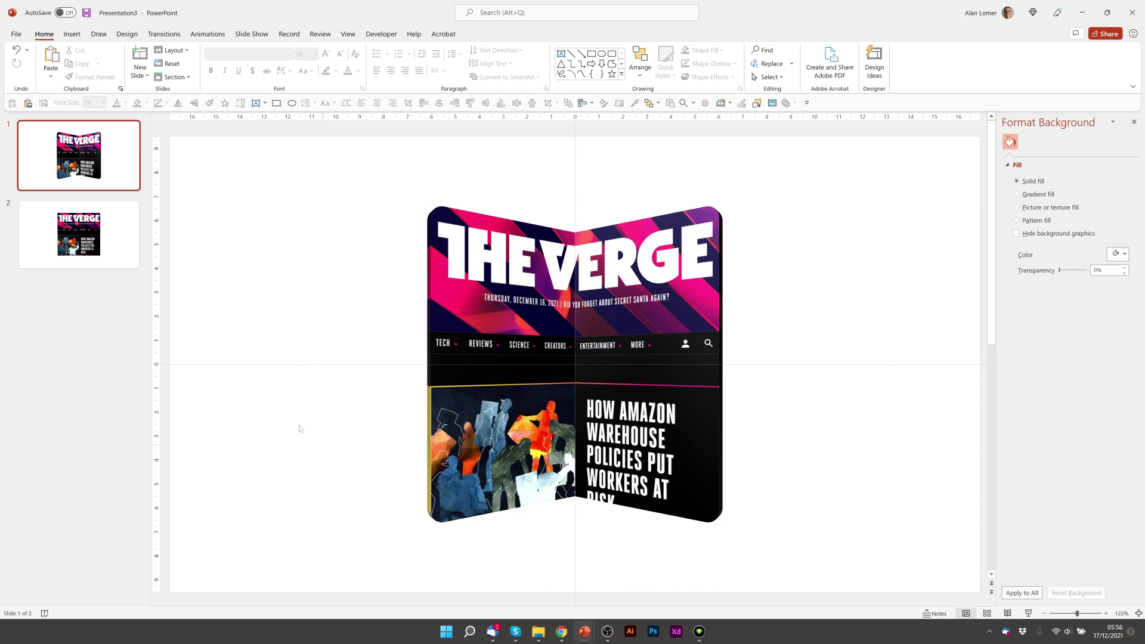
Replace slide 2 with a copy of slide 1 and flatten its right half to 0° X rotation.
{"action": "left_click", "coordinate": [60, 238]}
{"action": "key", "text": "Delete"}
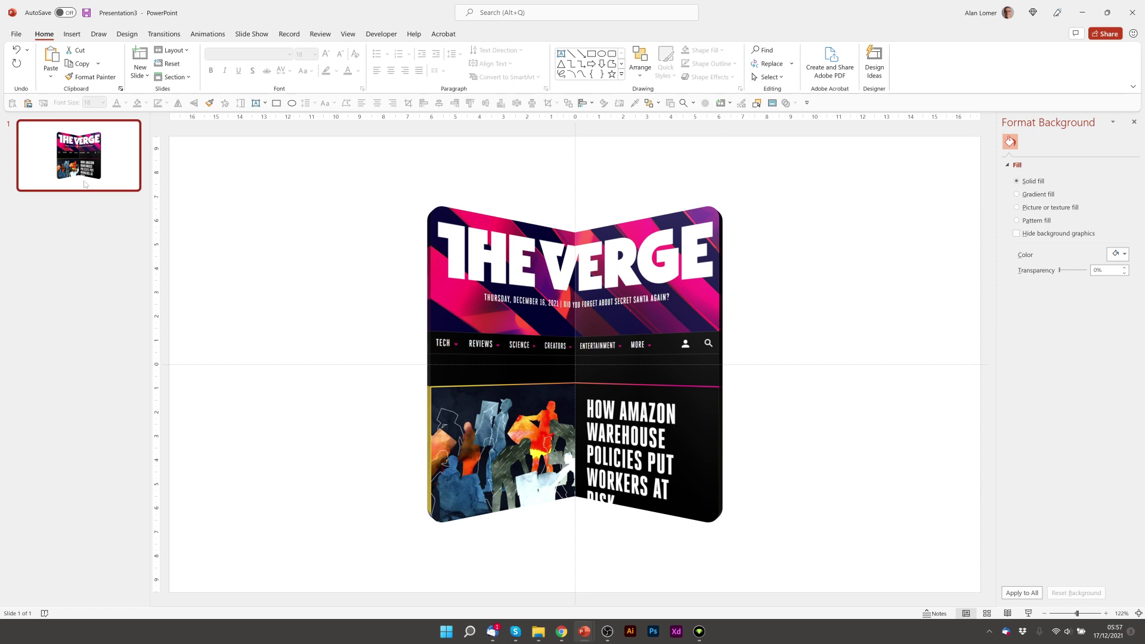
{"action": "key", "text": "ctrl+d"}
{"action": "left_click", "coordinate": [661, 252]}
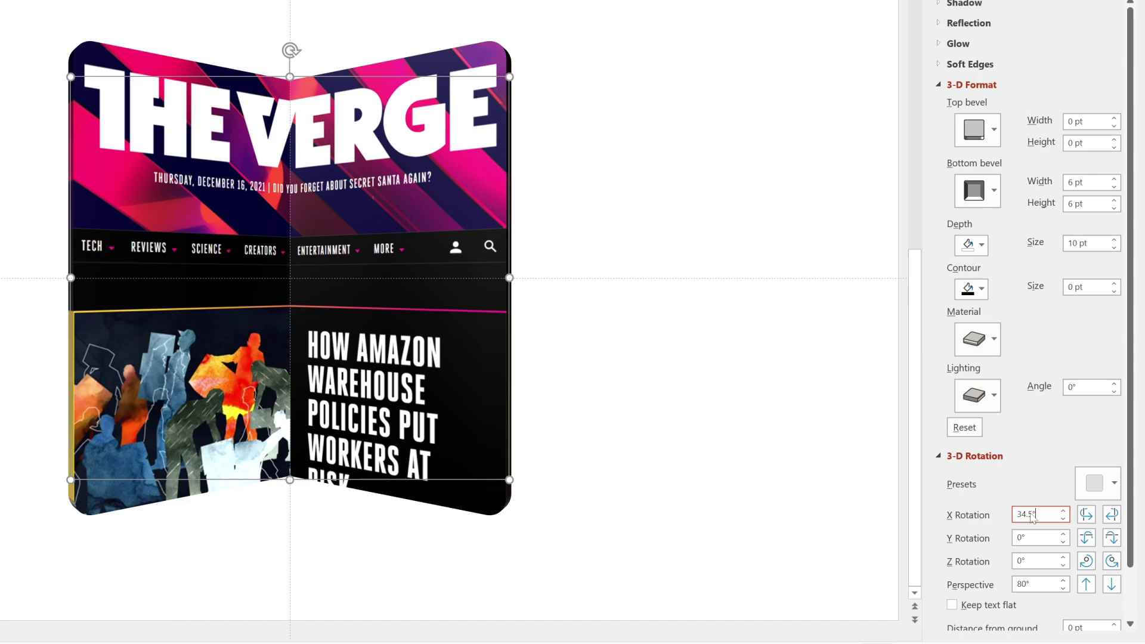
{"action": "left_click_drag", "start_coordinate": [1041, 515], "coordinate": [993, 516]}
{"action": "type", "text": "0"}
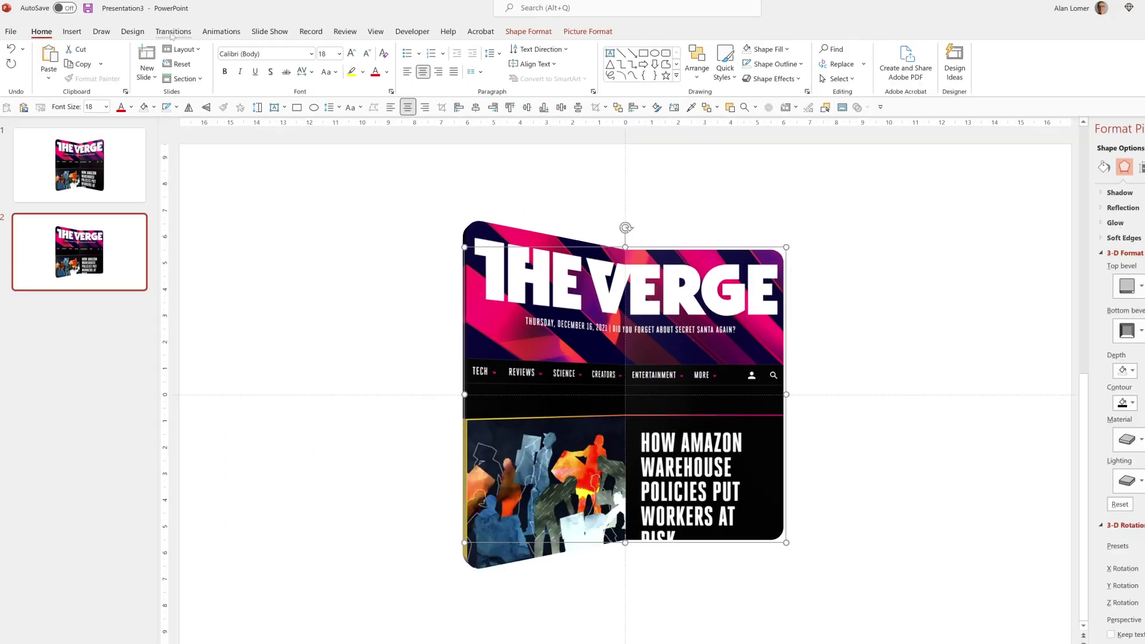
Apply a Morph transition to slide 2 with a 01.00 duration.
{"action": "left_click", "coordinate": [164, 35]}
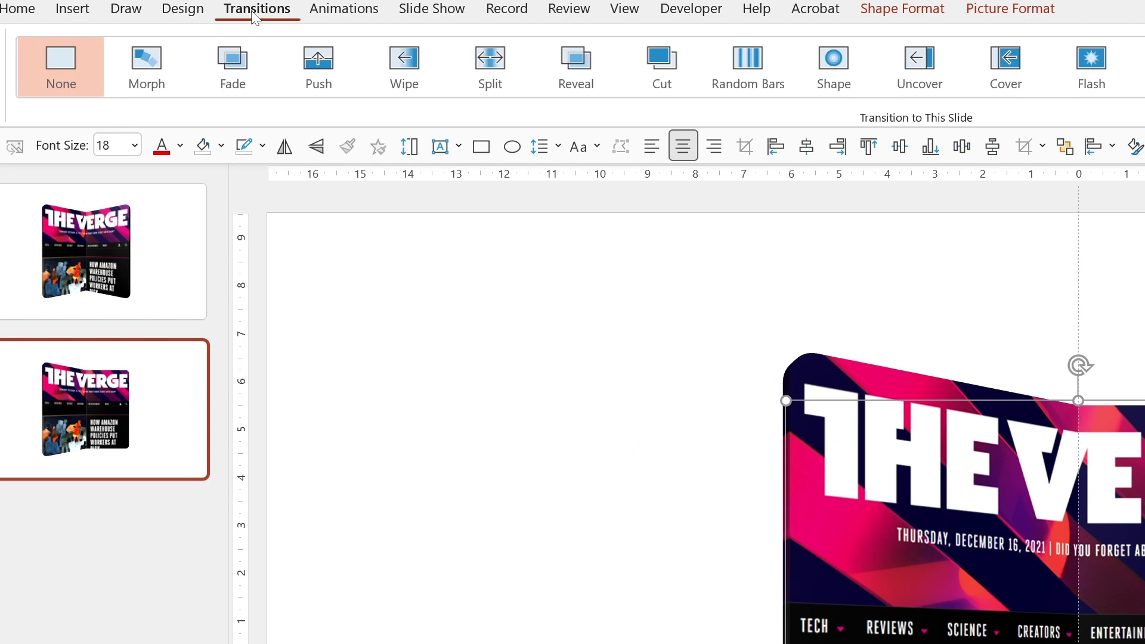
{"action": "left_click", "coordinate": [145, 67]}
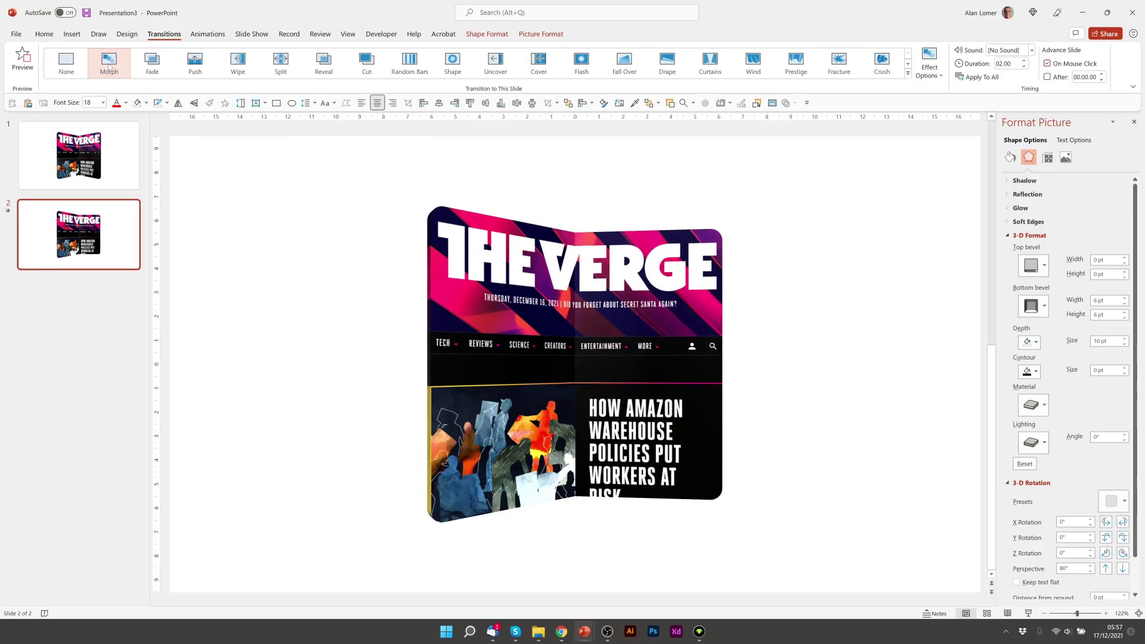
{"action": "left_click", "coordinate": [1024, 67]}
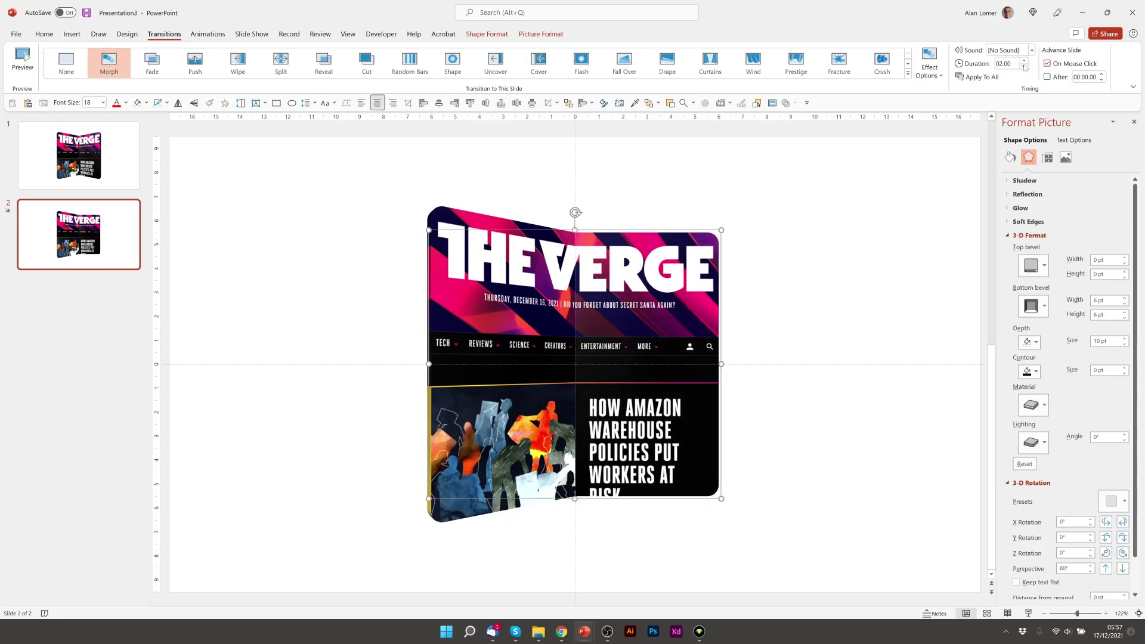
{"action": "left_click", "coordinate": [1024, 66]}
{"action": "left_click", "coordinate": [1024, 67]}
{"action": "left_click", "coordinate": [71, 236]}
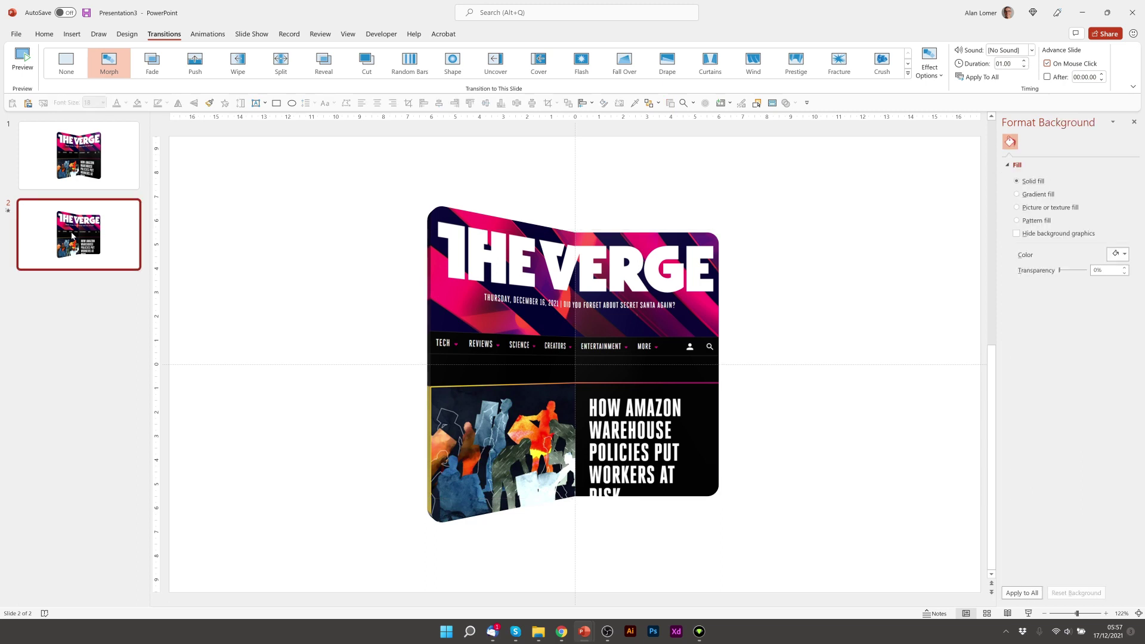
Duplicate slide 2, set the left half's X rotation to 0°, and end the slideshow preview.
{"action": "key", "text": "ctrl+d"}
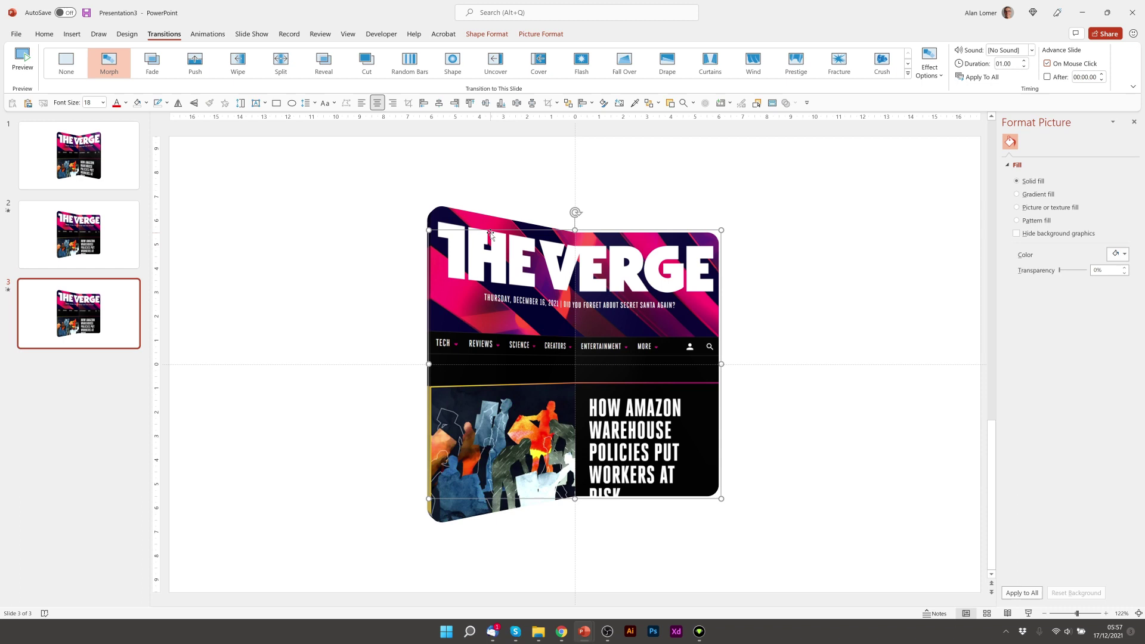
{"action": "mouse_move", "coordinate": [463, 227]}
{"action": "left_mouse_down"}
{"action": "mouse_move", "coordinate": [464, 246]}
{"action": "mouse_move", "coordinate": [463, 227]}
{"action": "left_mouse_up"}
{"action": "left_click", "coordinate": [1037, 527]}
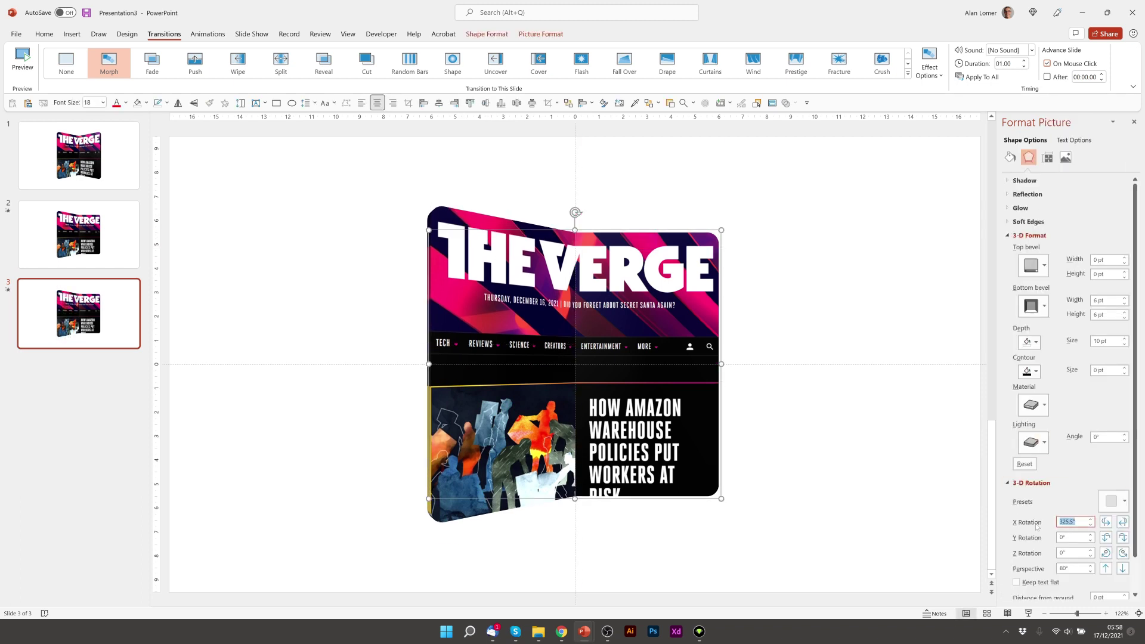
{"action": "type", "text": "0"}
{"action": "key", "text": "Return"}
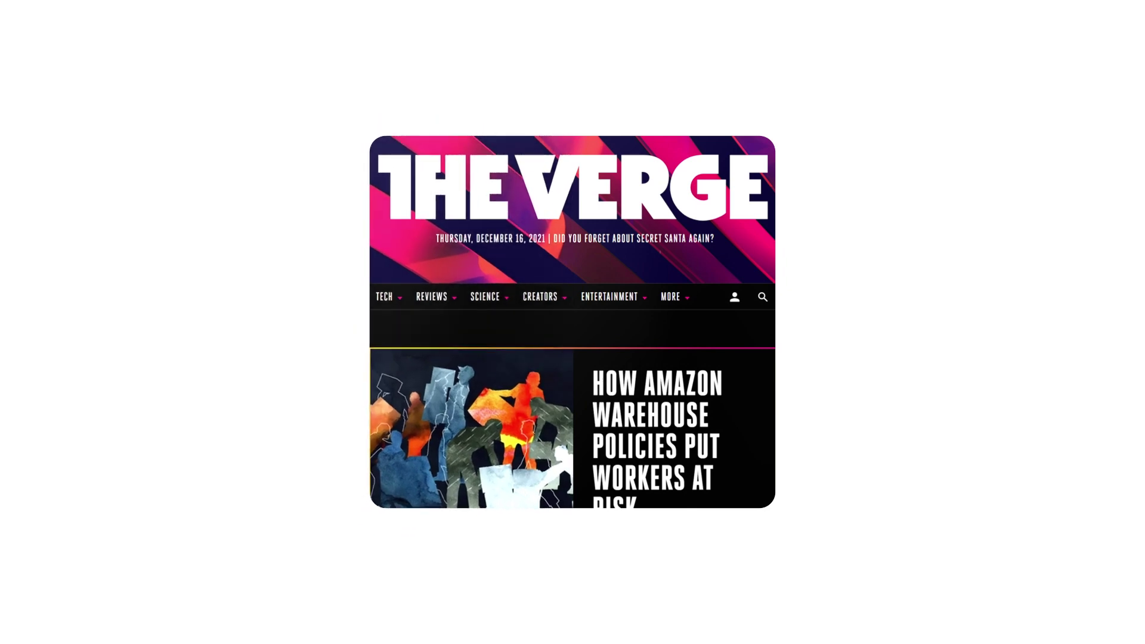
{"action": "key", "text": "Escape"}
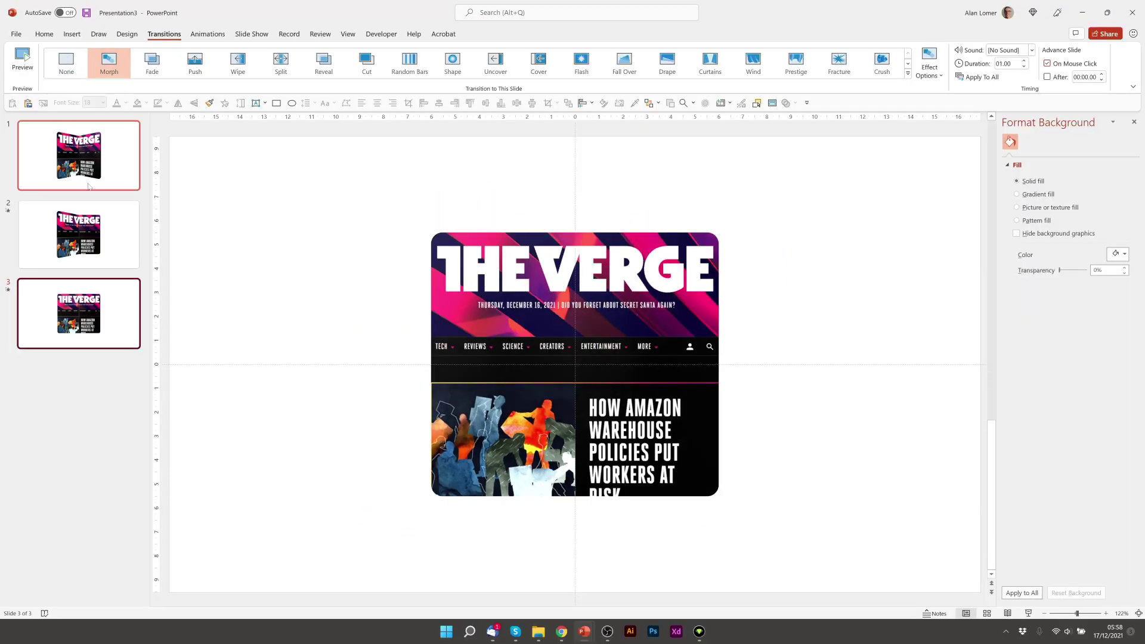
Duplicate slide 3 and rotate its right half to 90° X so it sits edge-on.
{"action": "key", "text": "ctrl+d"}
{"action": "left_click", "coordinate": [480, 248]}
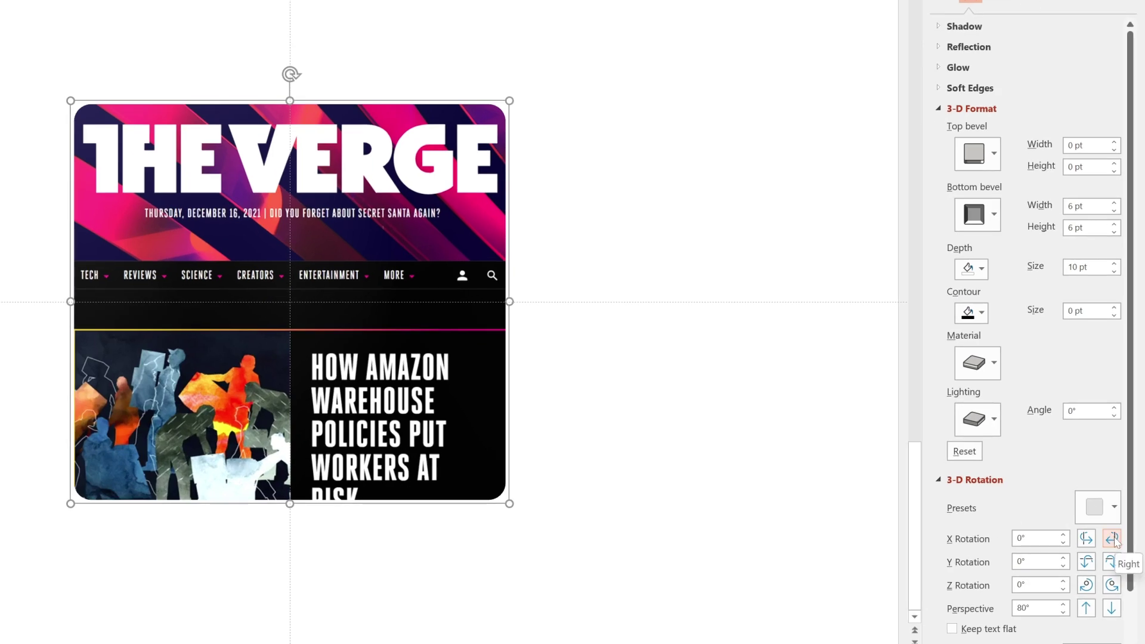
{"action": "left_click", "coordinate": [1113, 540]}
{"action": "left_click", "coordinate": [1113, 540]}
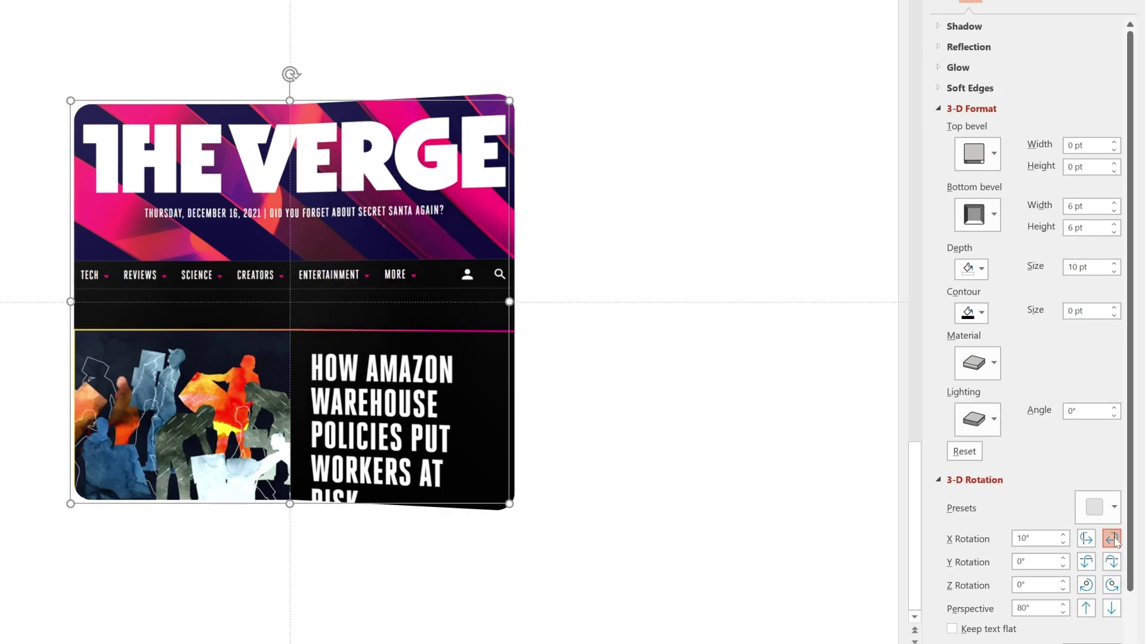
{"action": "left_click", "coordinate": [1113, 540]}
{"action": "left_click", "coordinate": [1113, 540]}
{"action": "left_click", "coordinate": [1113, 540]}
{"action": "left_click", "coordinate": [1113, 540]}
{"action": "left_click", "coordinate": [1113, 540]}
{"action": "left_click", "coordinate": [1113, 540]}
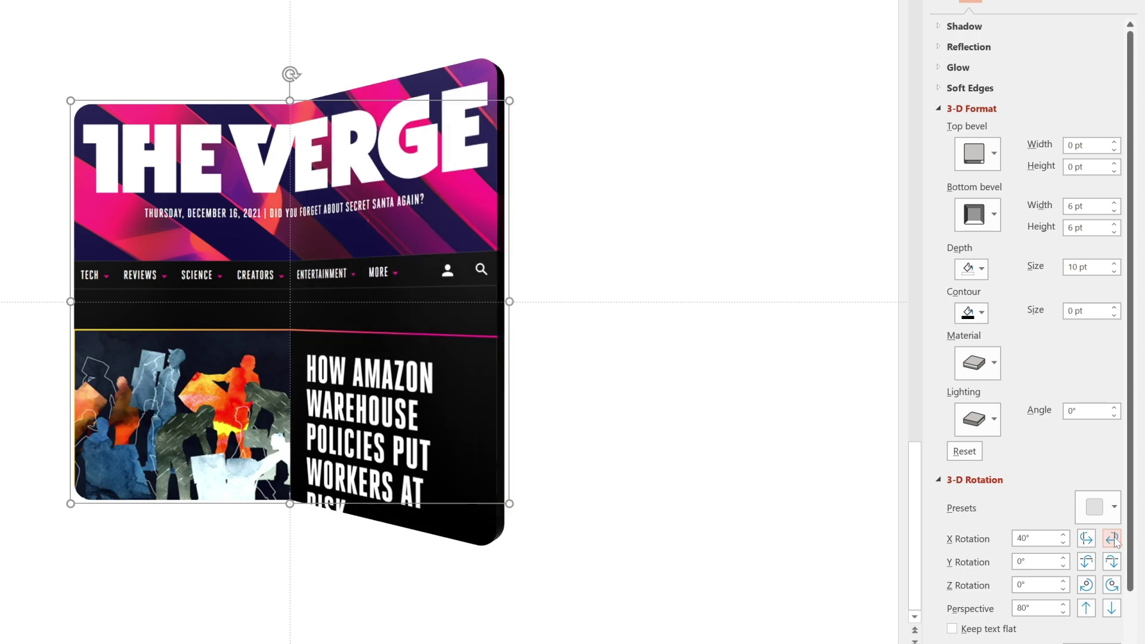
{"action": "left_click", "coordinate": [1112, 540]}
{"action": "left_click", "coordinate": [1112, 539]}
{"action": "left_click", "coordinate": [1113, 540]}
{"action": "left_click", "coordinate": [1113, 540]}
{"action": "left_click", "coordinate": [1113, 540]}
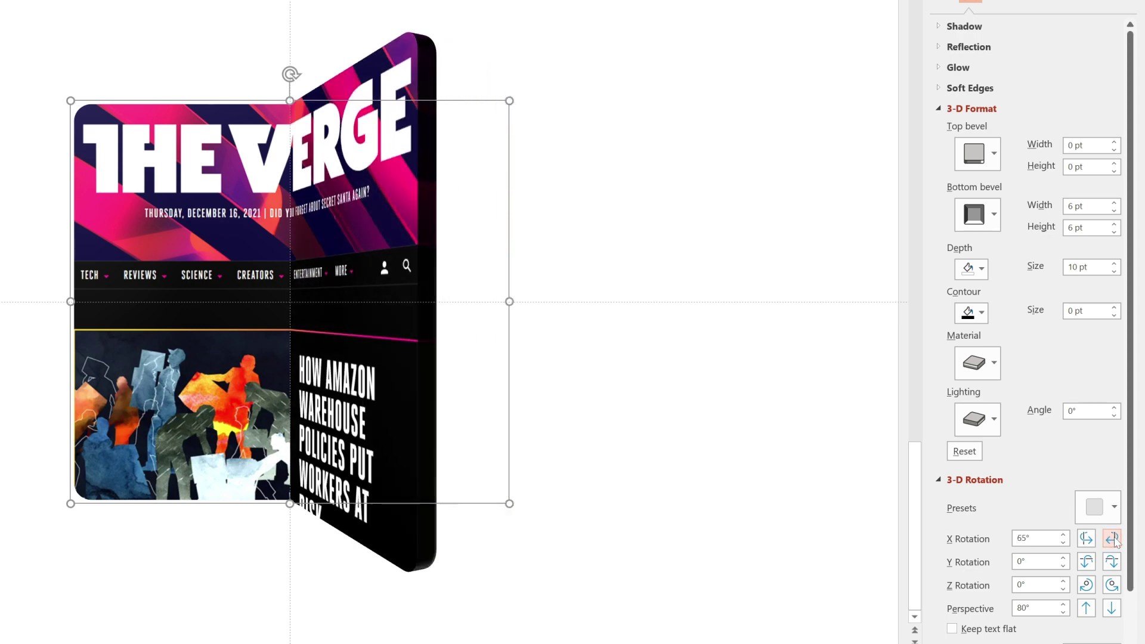
{"action": "left_click", "coordinate": [1113, 539]}
{"action": "left_click", "coordinate": [1113, 540]}
{"action": "left_click", "coordinate": [1112, 540]}
{"action": "left_click", "coordinate": [0, 370]}
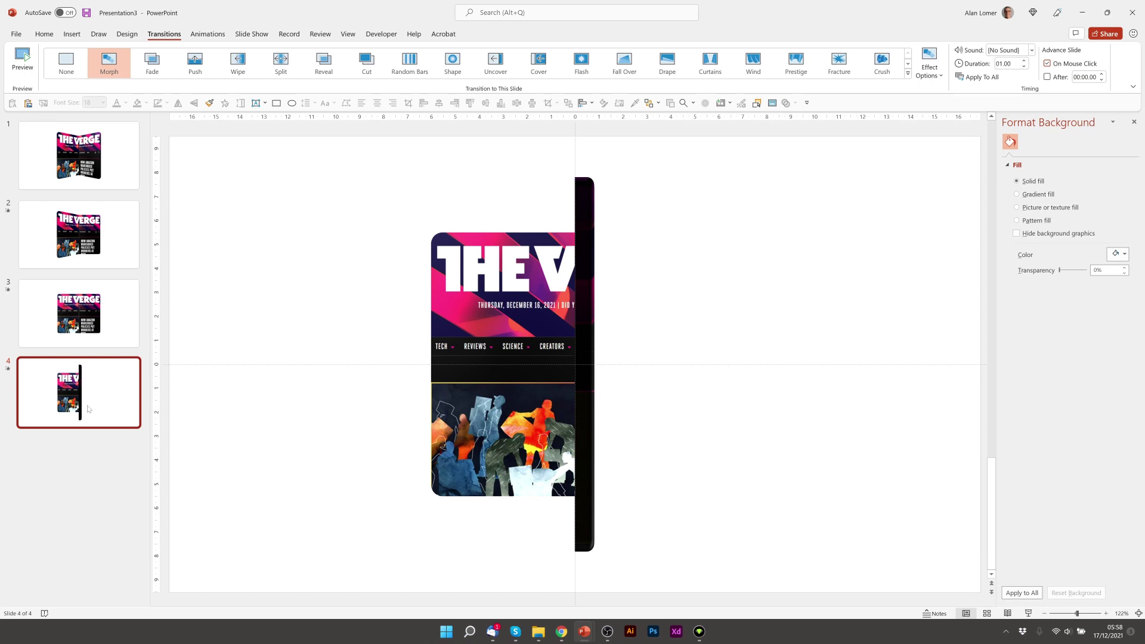
Duplicate slide 4 and rotate the left half to 270° X, closing the phone into a thin strip.
{"action": "key", "text": "ctrl+d"}
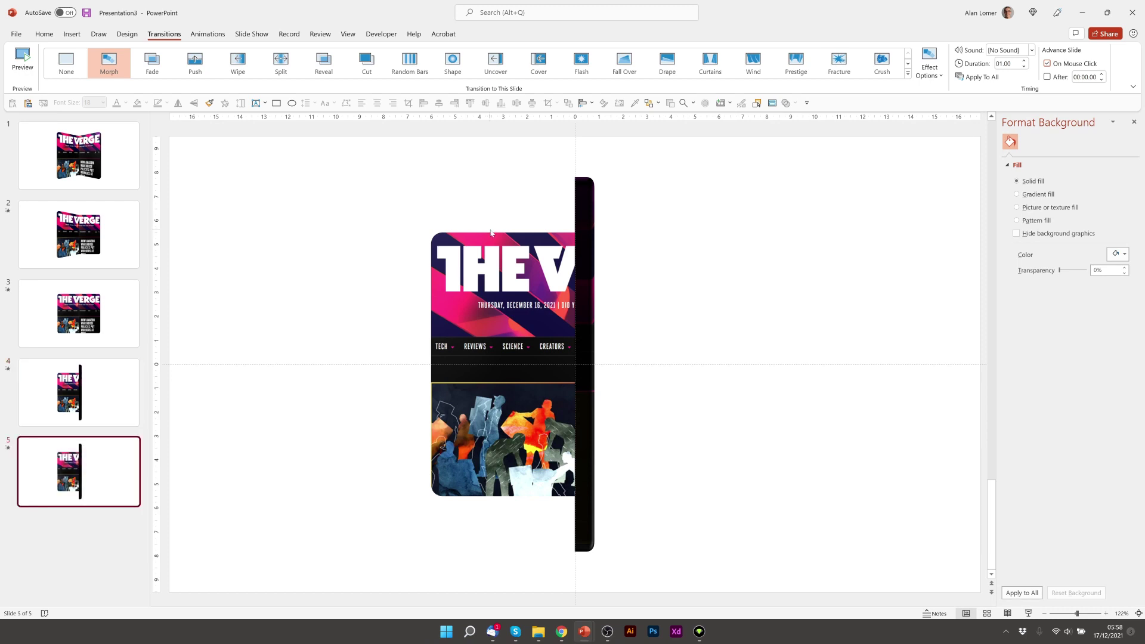
{"action": "left_click", "coordinate": [568, 281]}
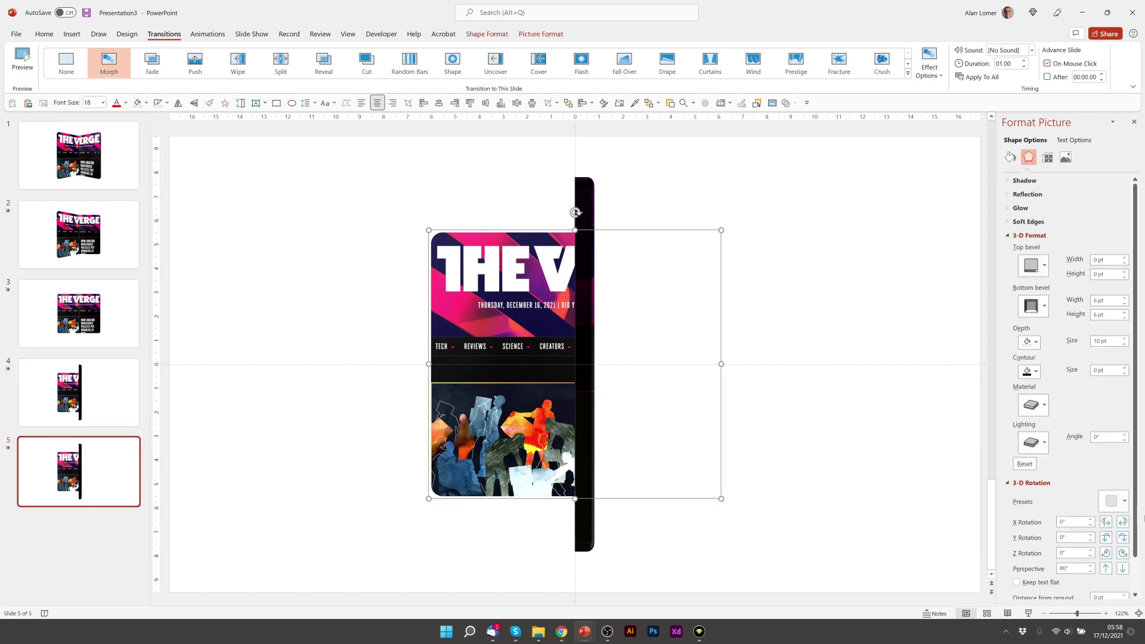
{"action": "left_click", "coordinate": [1106, 522]}
{"action": "left_click", "coordinate": [1106, 522]}
{"action": "left_click", "coordinate": [1107, 522]}
{"action": "left_click", "coordinate": [1106, 523]}
{"action": "left_click", "coordinate": [1107, 522]}
{"action": "left_click", "coordinate": [1106, 523]}
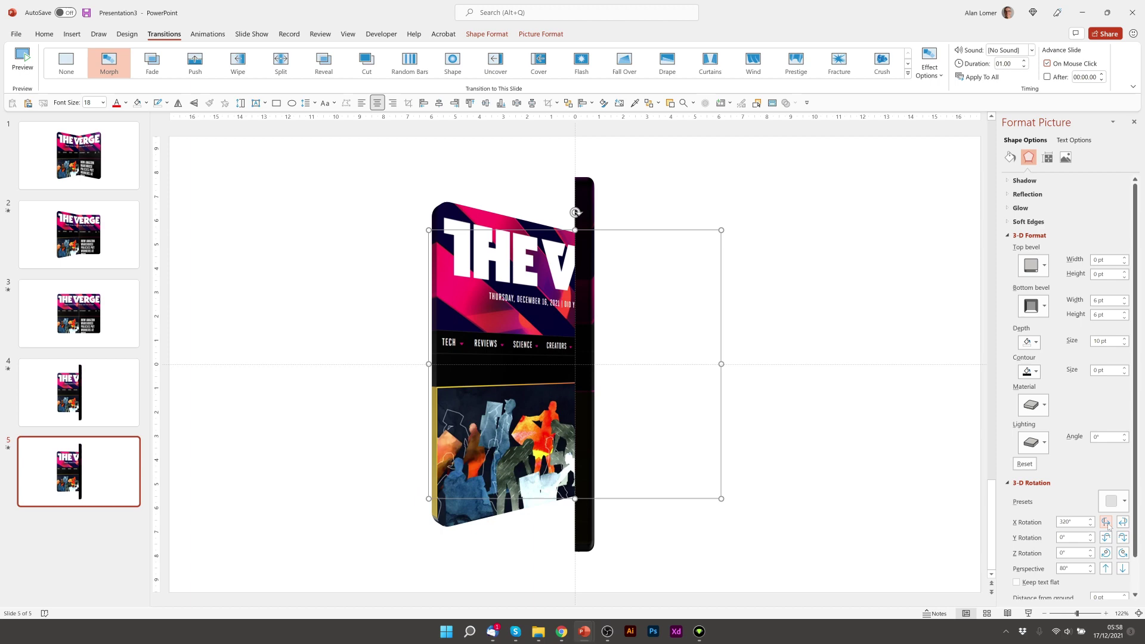
{"action": "left_click", "coordinate": [1107, 523]}
{"action": "left_click", "coordinate": [1106, 522]}
{"action": "left_click", "coordinate": [1106, 522]}
{"action": "left_click", "coordinate": [1107, 523]}
{"action": "left_click", "coordinate": [1107, 523]}
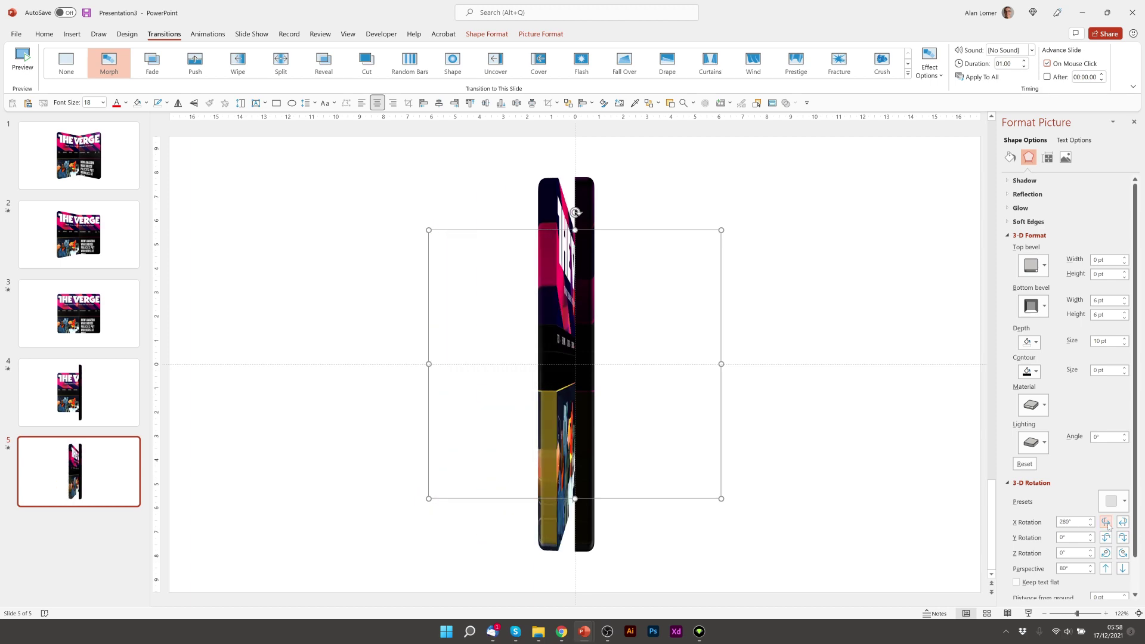
{"action": "left_click", "coordinate": [64, 149]}
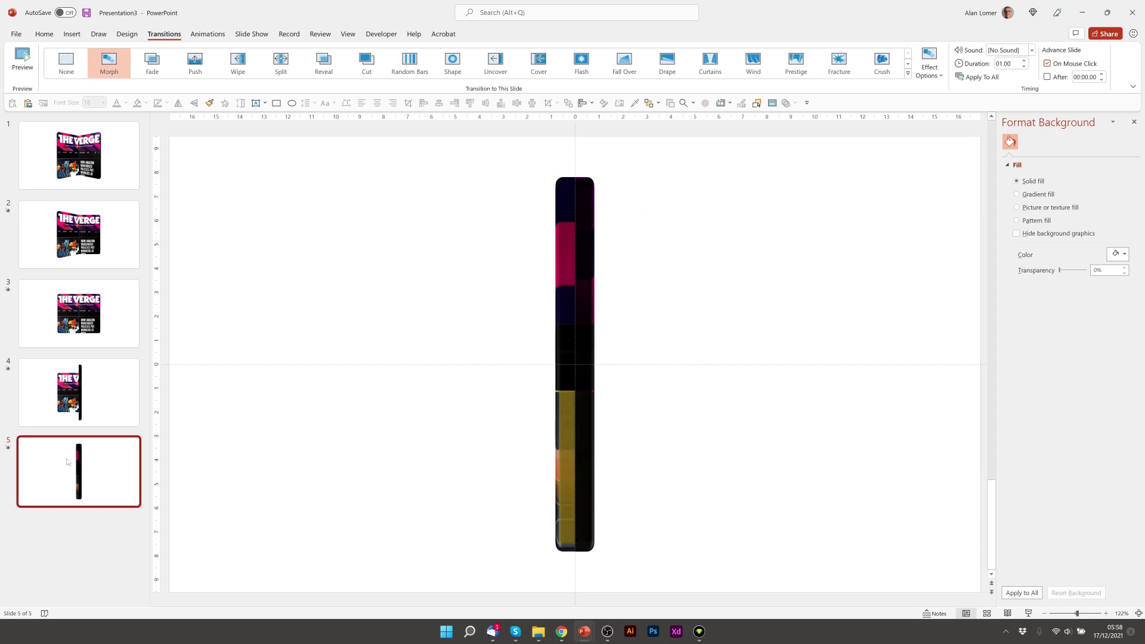
Duplicate slide 5 and set both halves' X rotation to 0° so the phone lies flat.
{"action": "key", "text": "ctrl+d"}
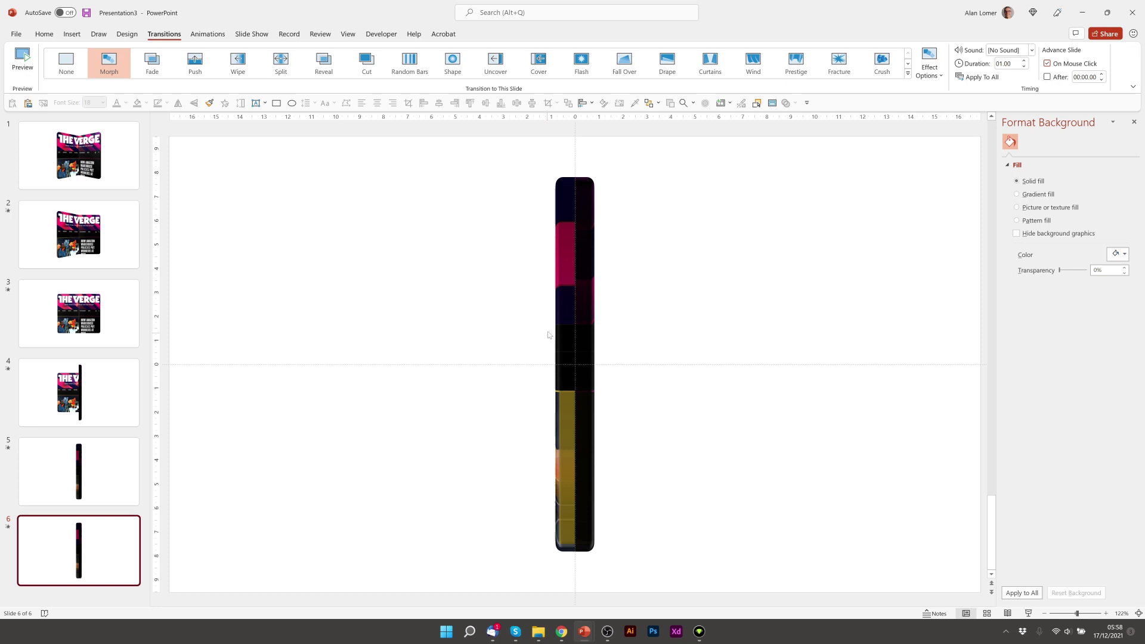
{"action": "left_click", "coordinate": [559, 307]}
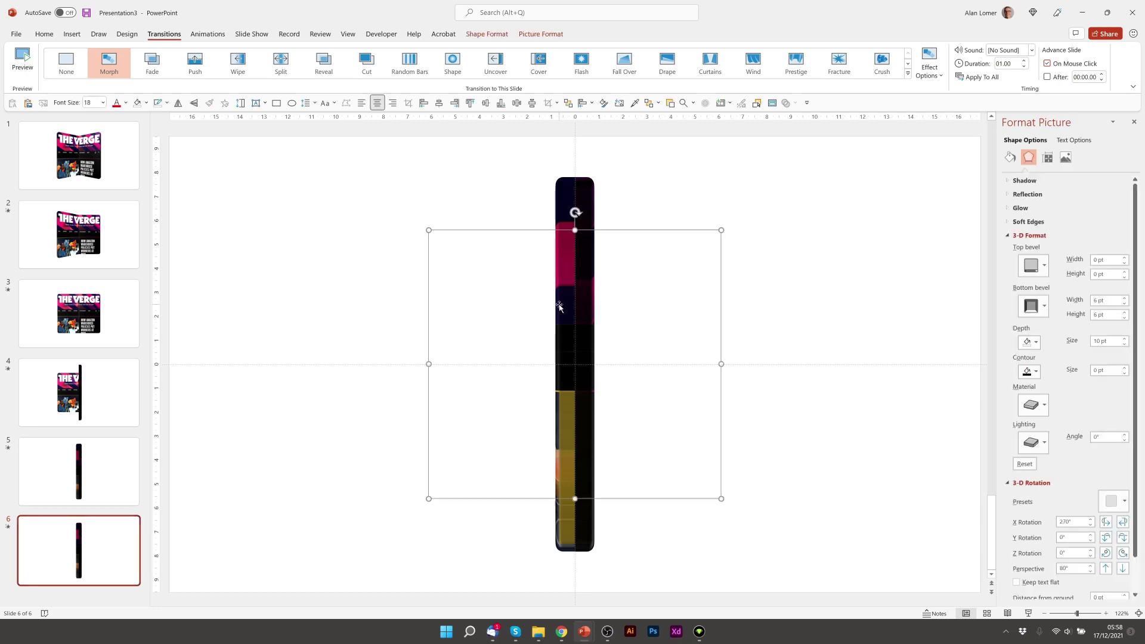
{"action": "left_click", "coordinate": [1076, 523]}
{"action": "type", "text": "0"}
{"action": "key", "text": "Return"}
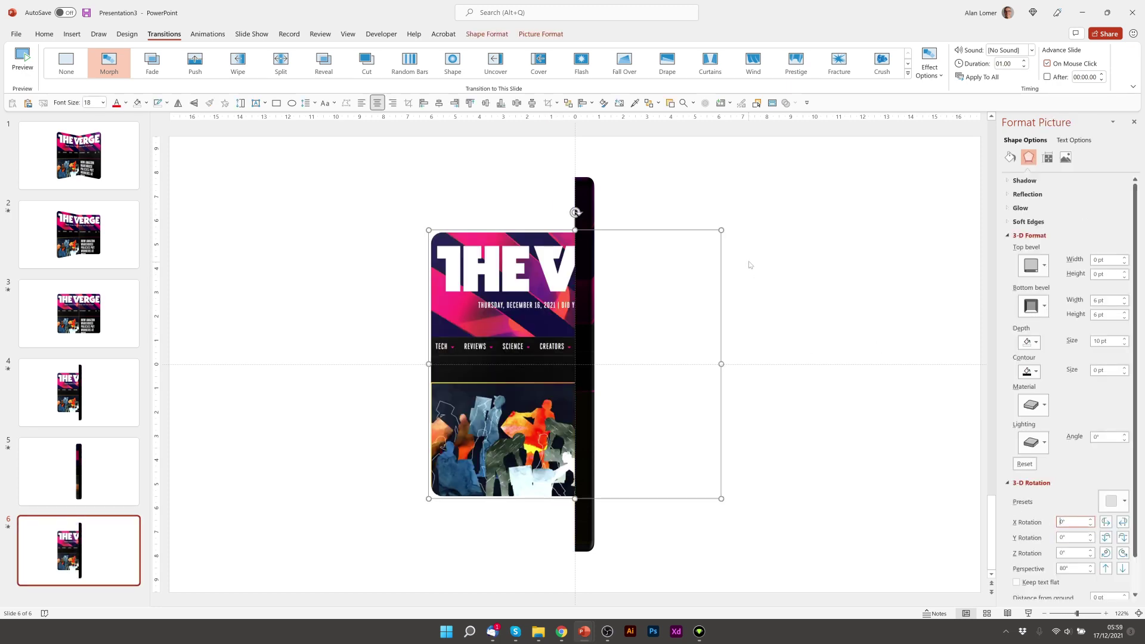
{"action": "left_click", "coordinate": [585, 194]}
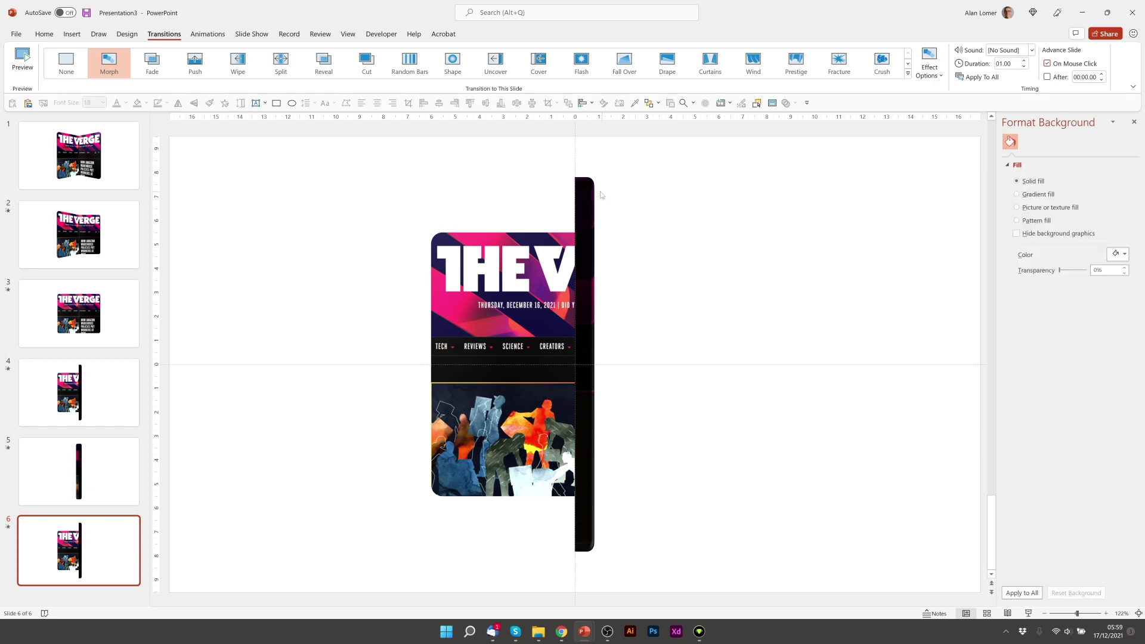
{"action": "left_click", "coordinate": [582, 196]}
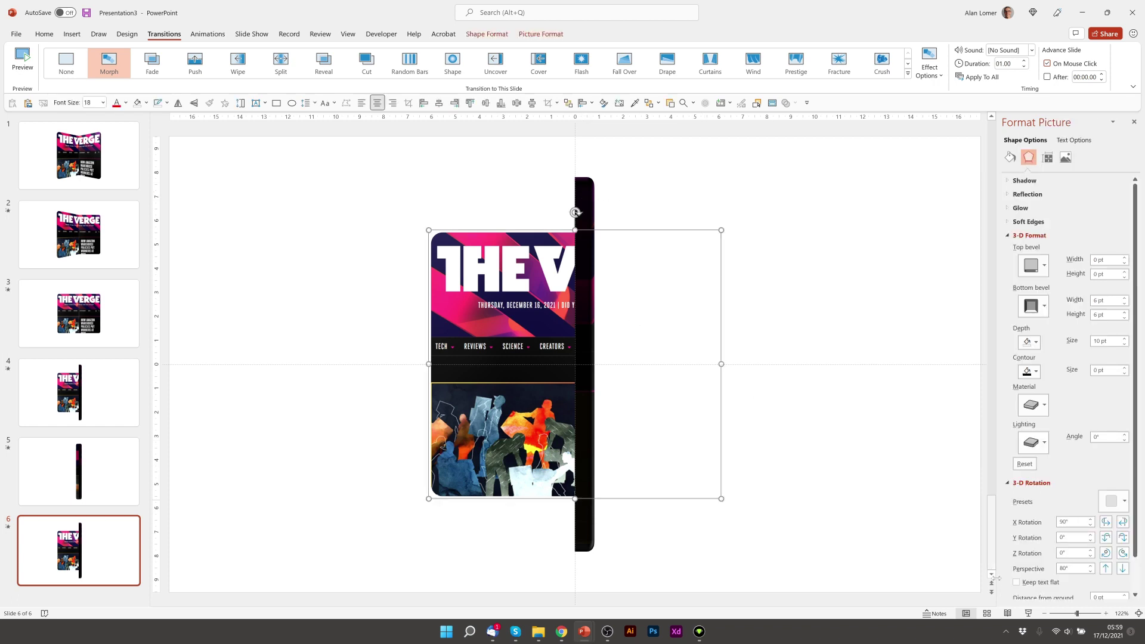
{"action": "left_click", "coordinate": [1036, 525]}
{"action": "type", "text": "0"}
{"action": "key", "text": "Return"}
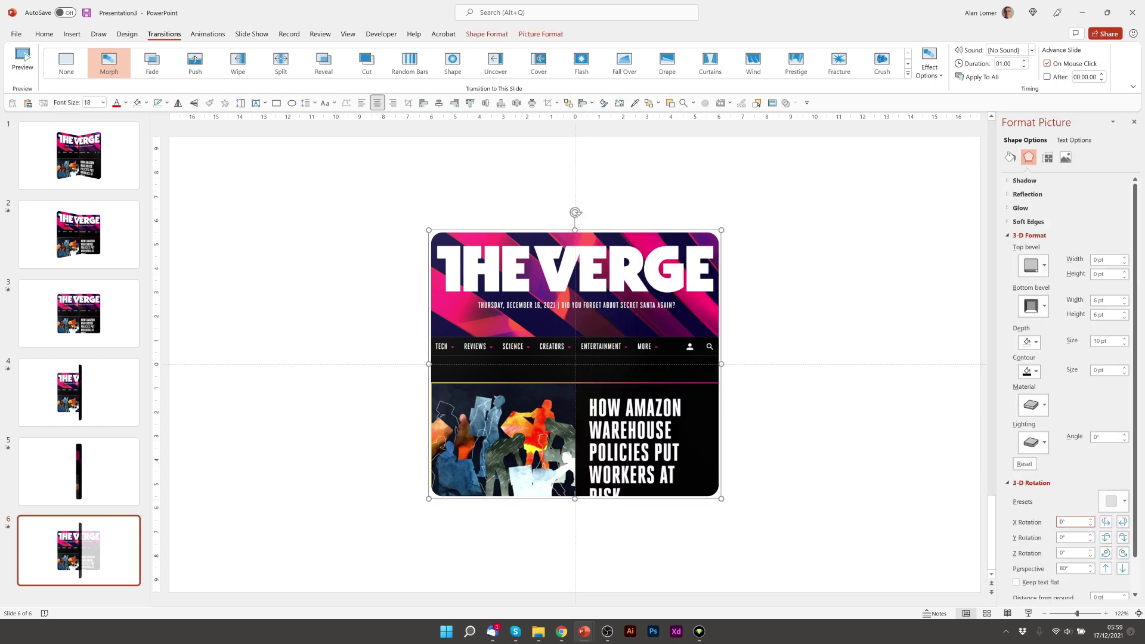
{"action": "left_click", "coordinate": [76, 543]}
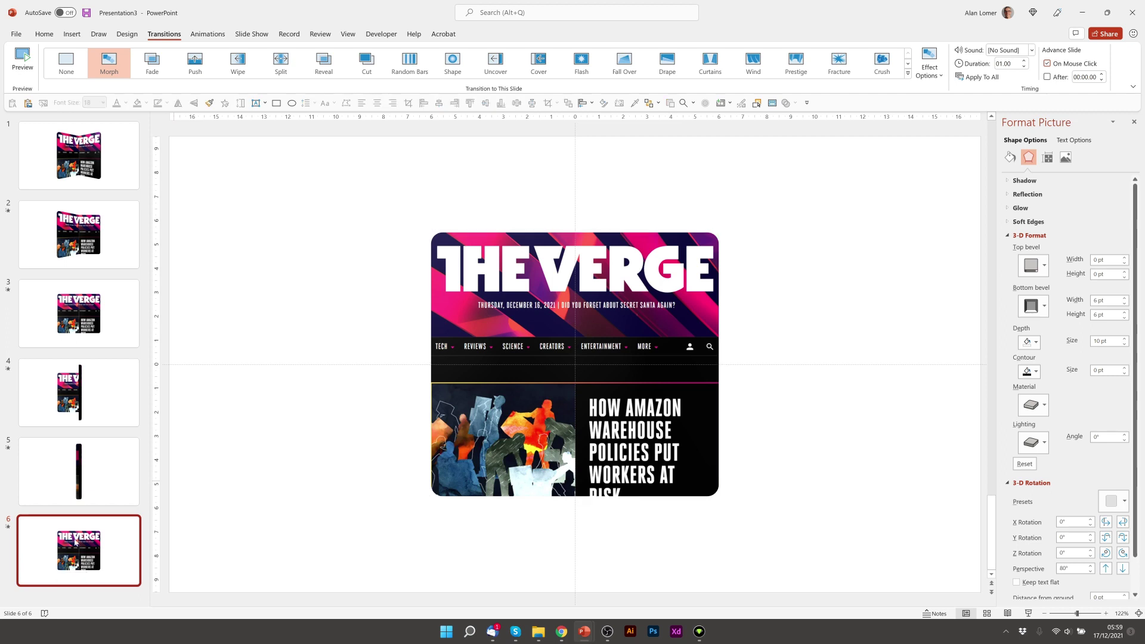
Duplicate the folded slide 5 again and move the copy after slide 6.
{"action": "left_click", "coordinate": [85, 458]}
{"action": "key", "text": "ctrl+d"}
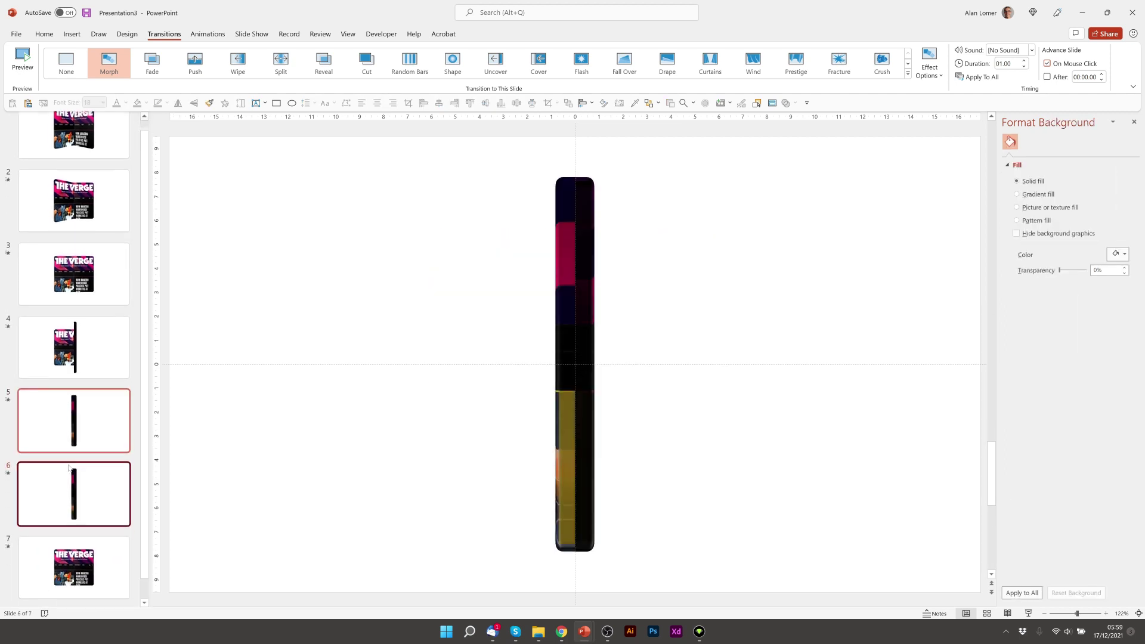
{"action": "left_click_drag", "start_coordinate": [85, 486], "coordinate": [86, 554]}
{"action": "scroll", "coordinate": [72, 358], "scroll_direction": "up", "scroll_amount": 1}
{"action": "left_click", "coordinate": [53, 150]}
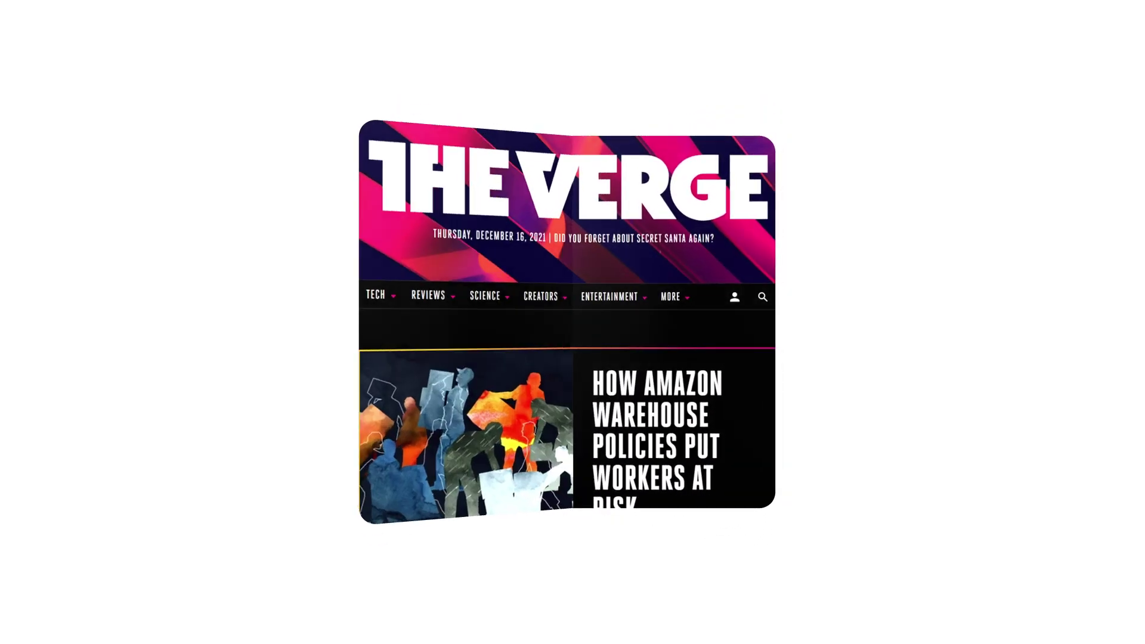
Advance the slideshow through the folding Morph slides.
{"action": "key", "text": "space"}
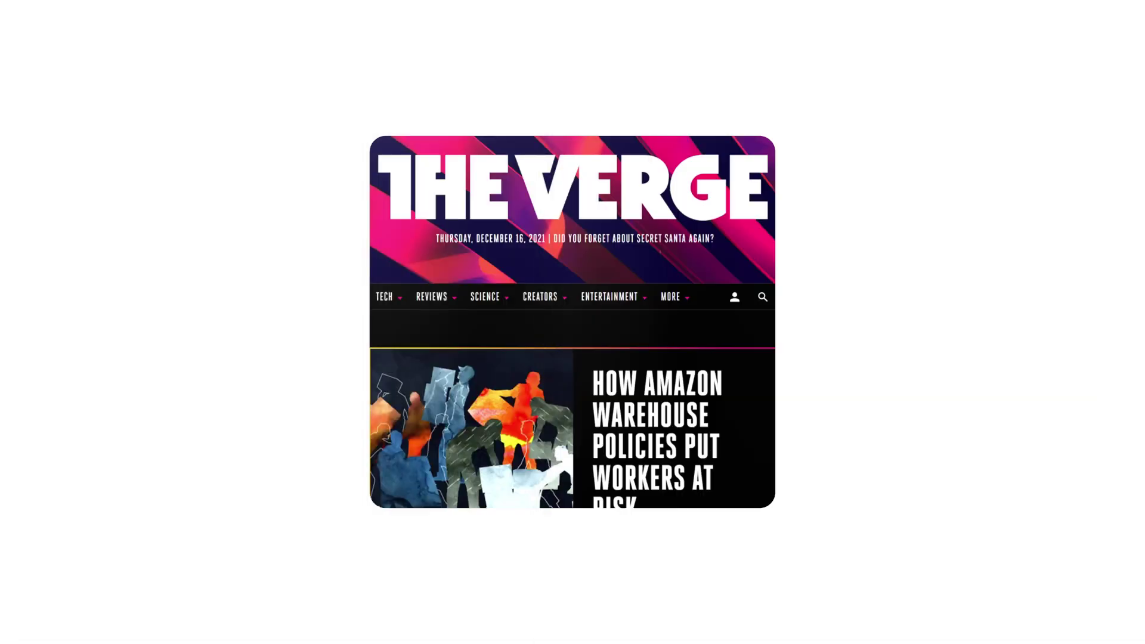
Duplicate the open-phone slide, add a blank slide and paste the Microsoft laptop page screenshot, centred.
{"action": "key", "text": "Escape"}
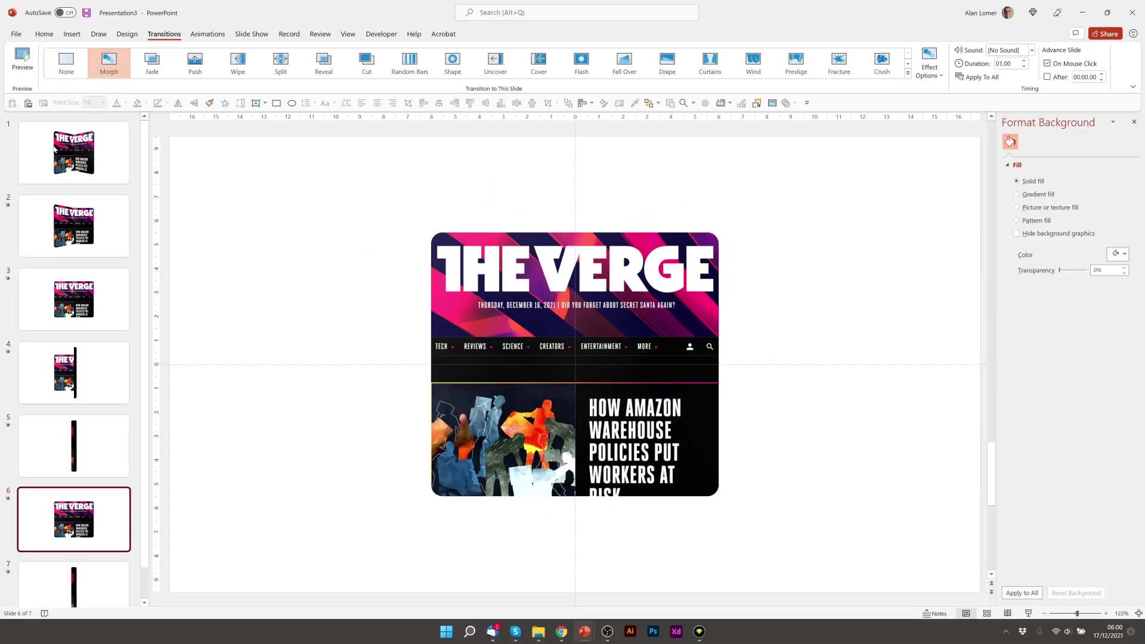
{"action": "key", "text": "ctrl+d"}
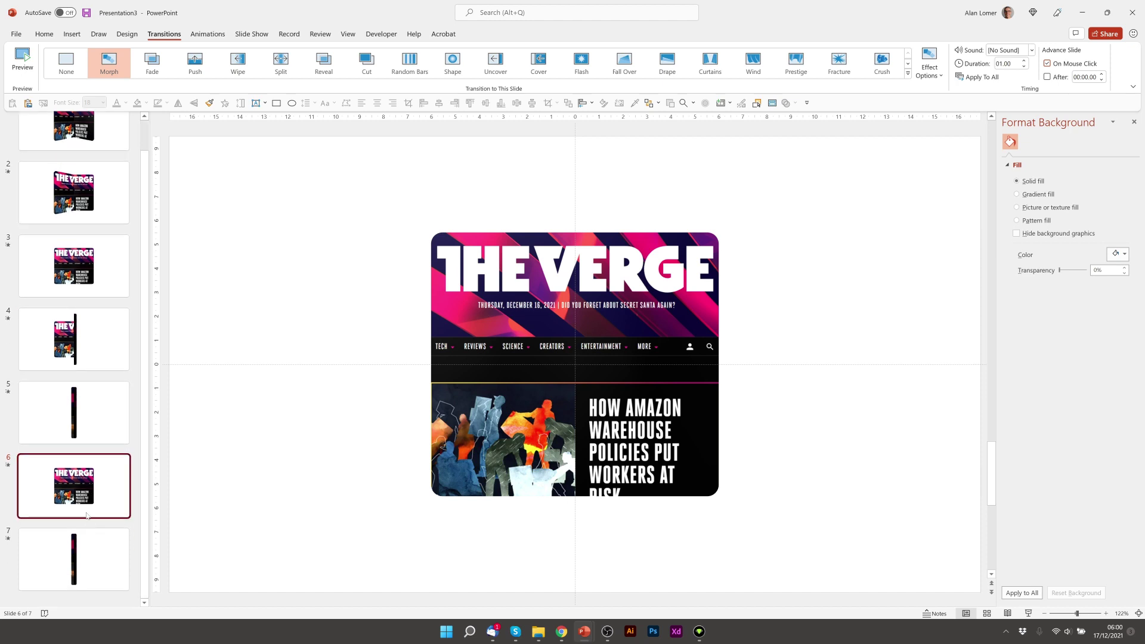
{"action": "key", "text": "ctrl+Down"}
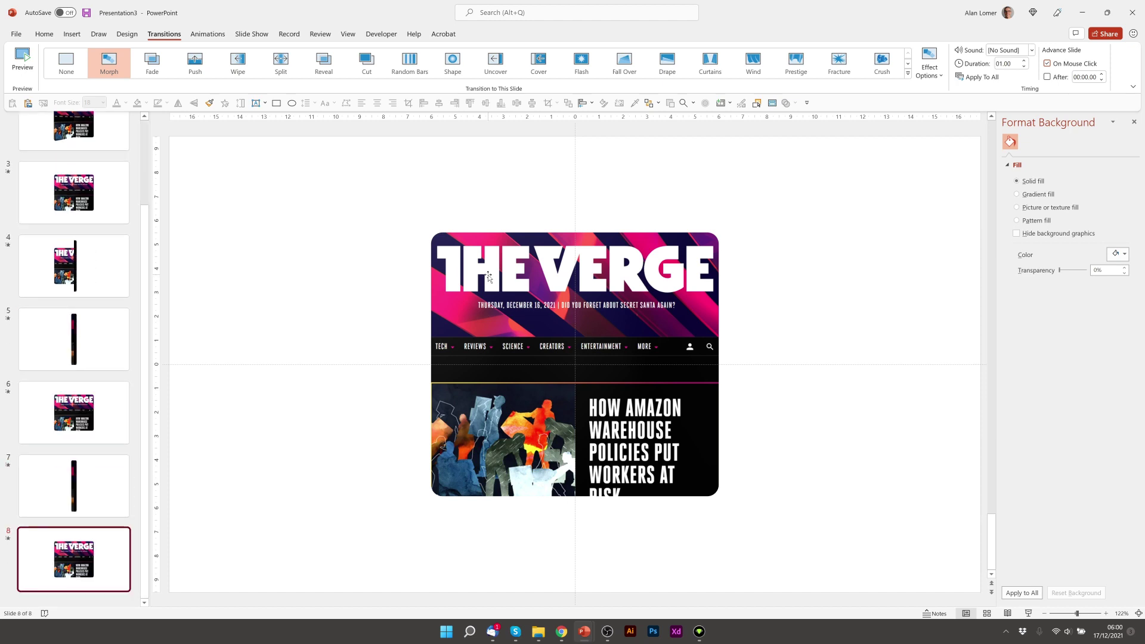
{"action": "key", "text": "ctrl+m"}
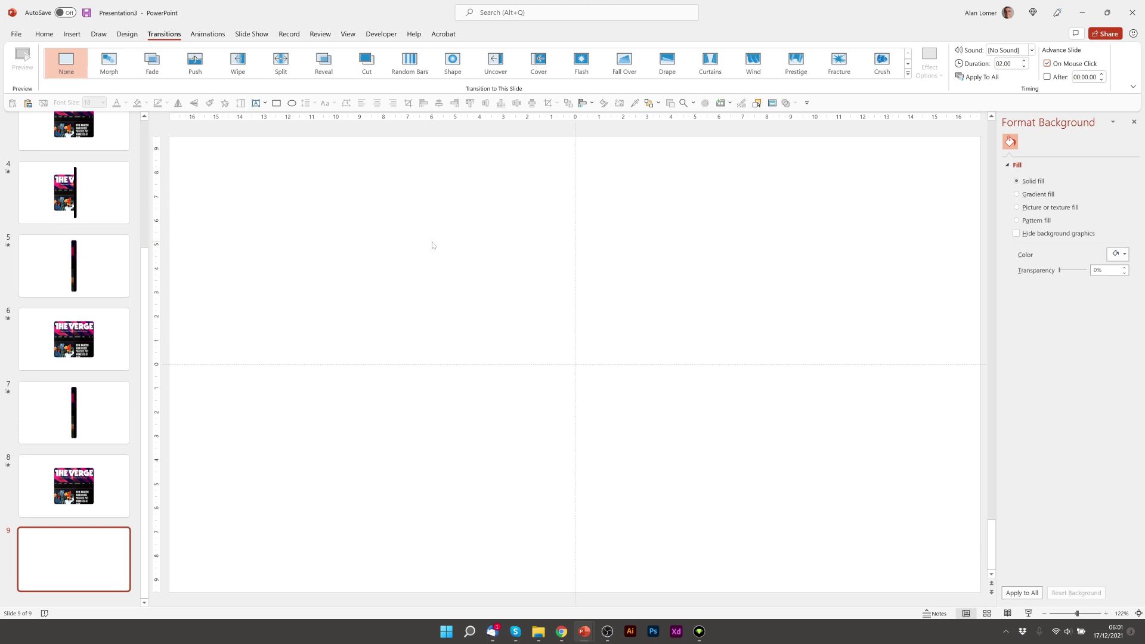
{"action": "key", "text": "ctrl+v"}
{"action": "left_click_drag", "start_coordinate": [737, 291], "coordinate": [551, 291]}
Crop the screenshot to a 1:1 square and size it 12 × 12 cm.
{"action": "left_click", "coordinate": [488, 34]}
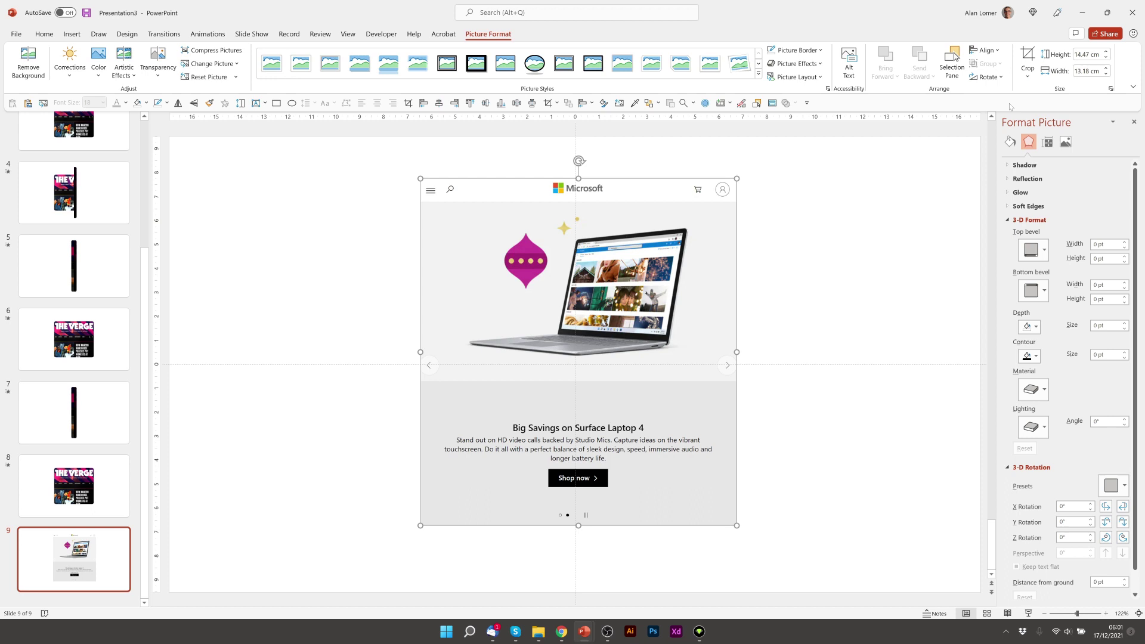
{"action": "left_click", "coordinate": [1027, 74]}
{"action": "mouse_move", "coordinate": [1060, 125]}
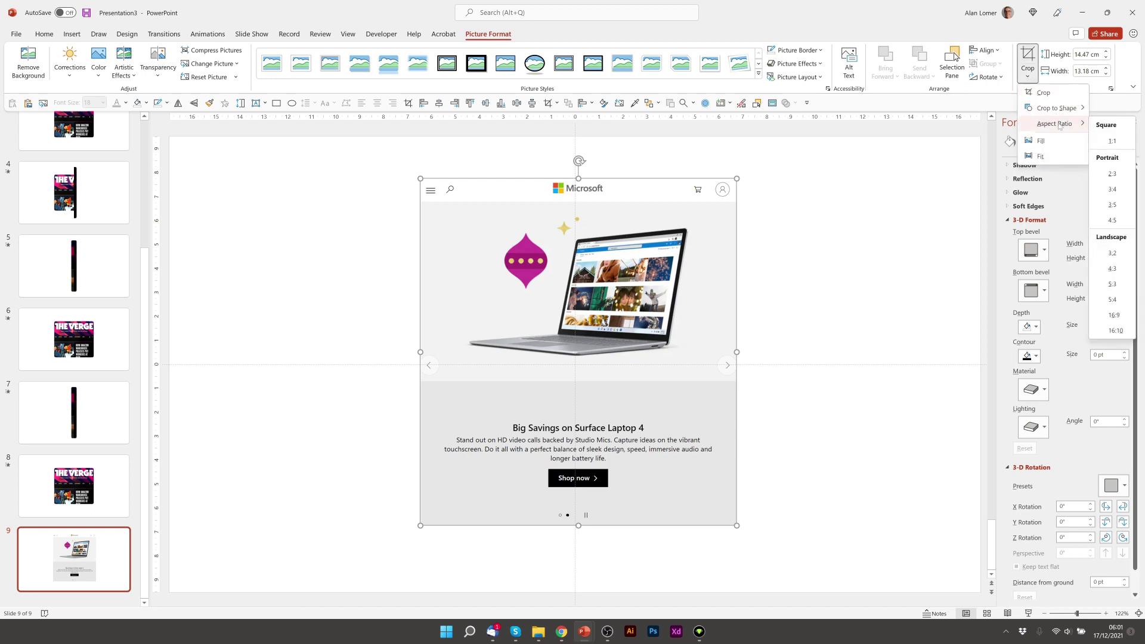
{"action": "left_click", "coordinate": [1113, 139]}
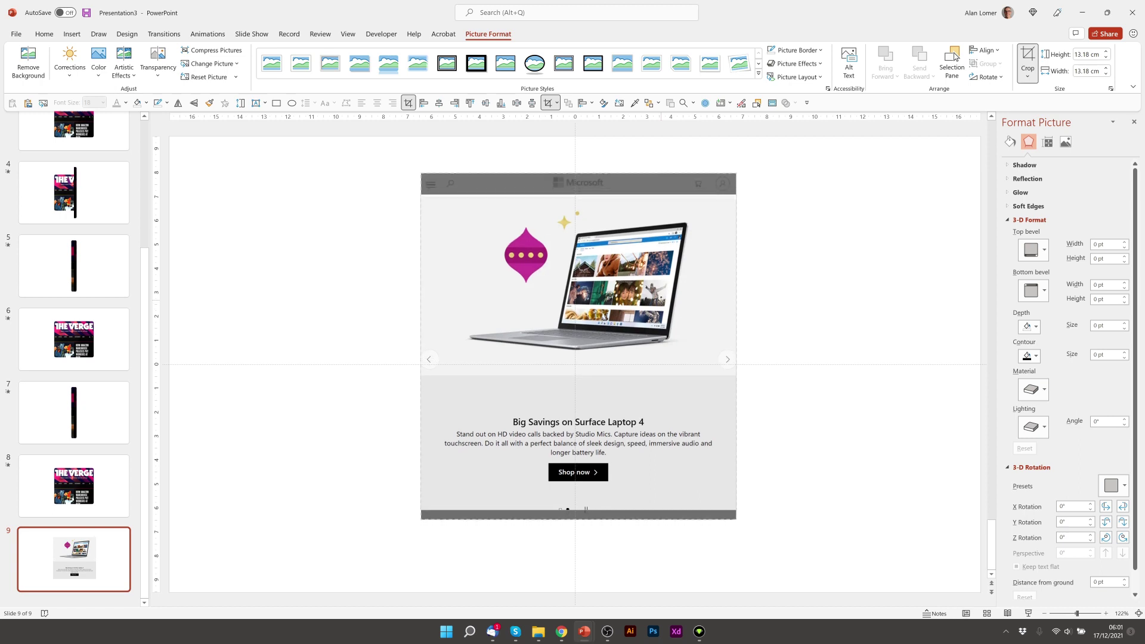
{"action": "key", "text": "Escape"}
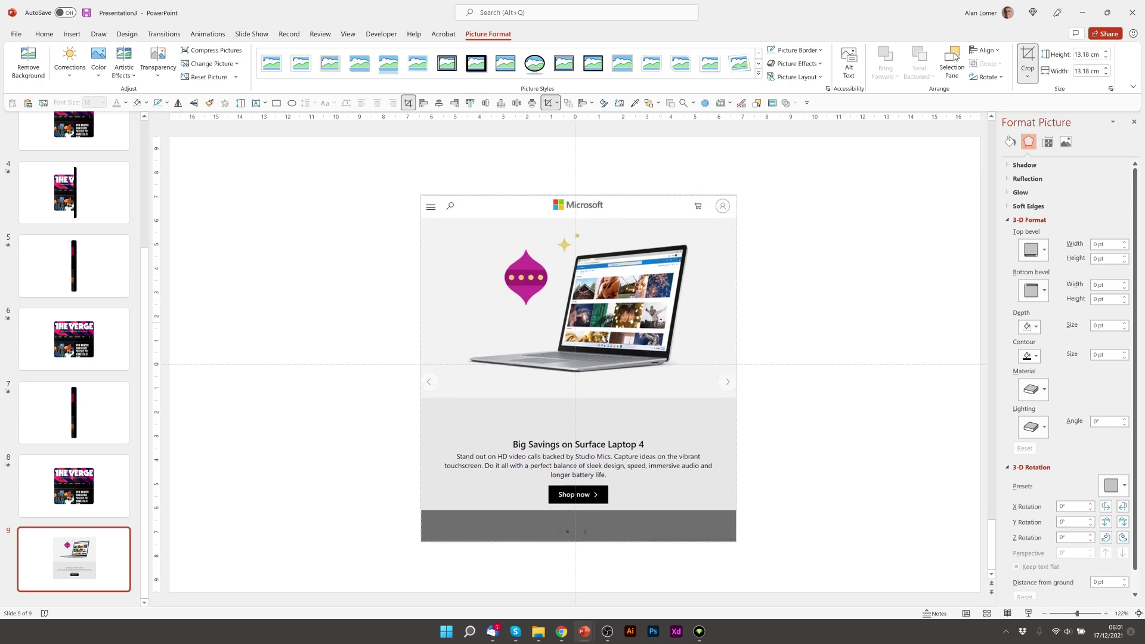
{"action": "left_click", "coordinate": [1089, 54]}
{"action": "type", "text": "12"}
{"action": "key", "text": "Tab"}
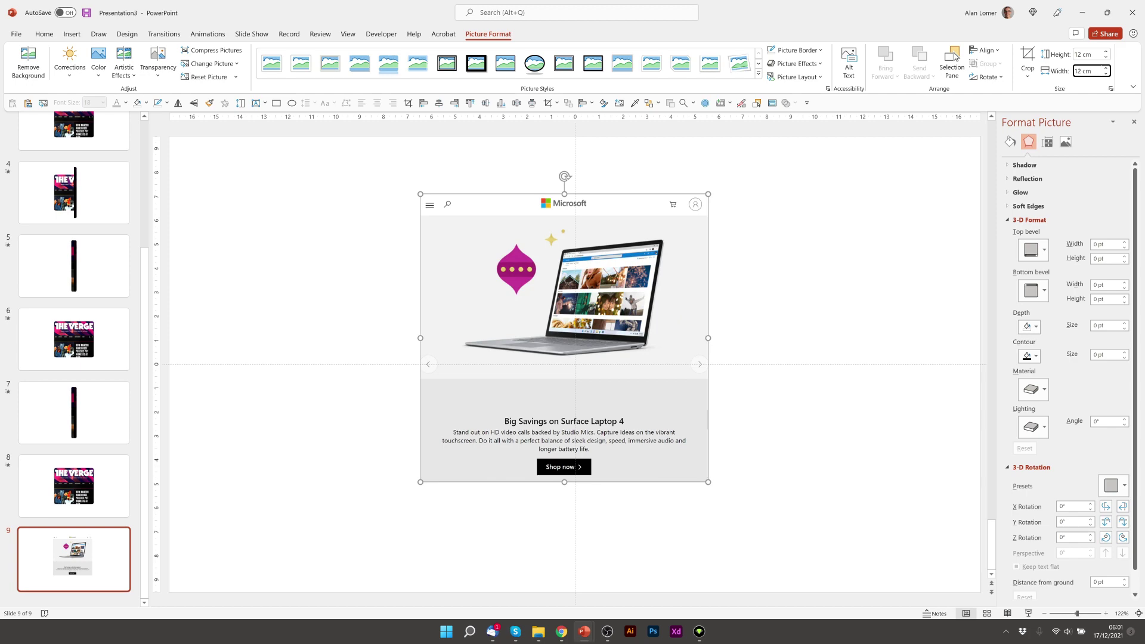
{"action": "key", "text": "Escape"}
{"action": "left_click", "coordinate": [470, 281]}
{"action": "left_click", "coordinate": [85, 478]}
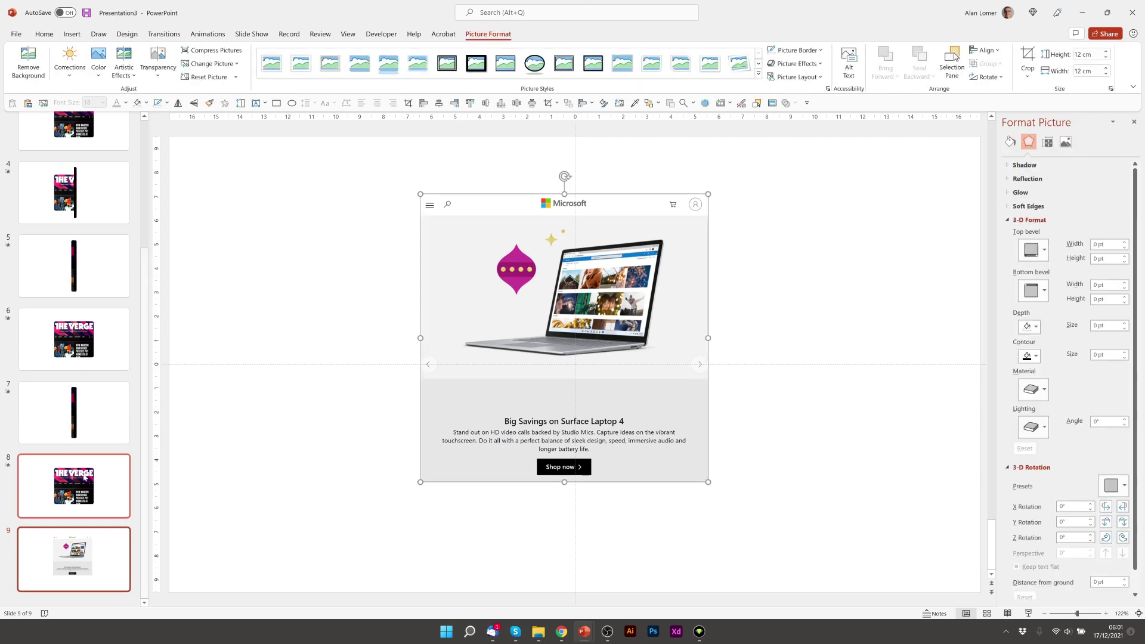
On slide 8, drag the Verge picture's right half down below the left half.
{"action": "left_click", "coordinate": [513, 248]}
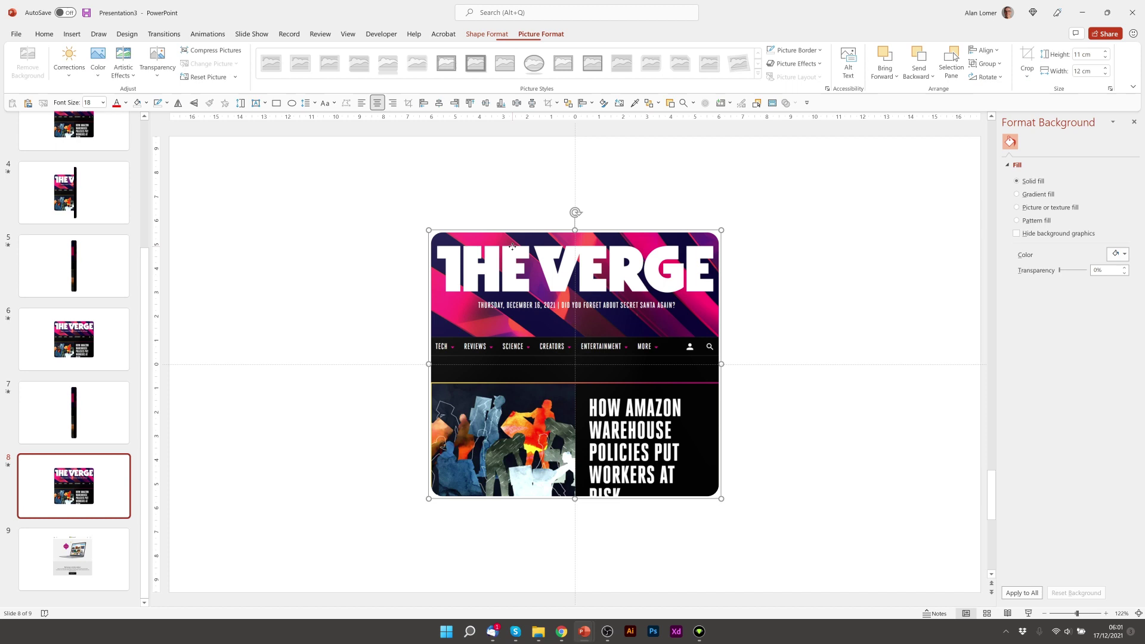
{"action": "left_click_drag", "start_coordinate": [654, 262], "coordinate": [674, 267]}
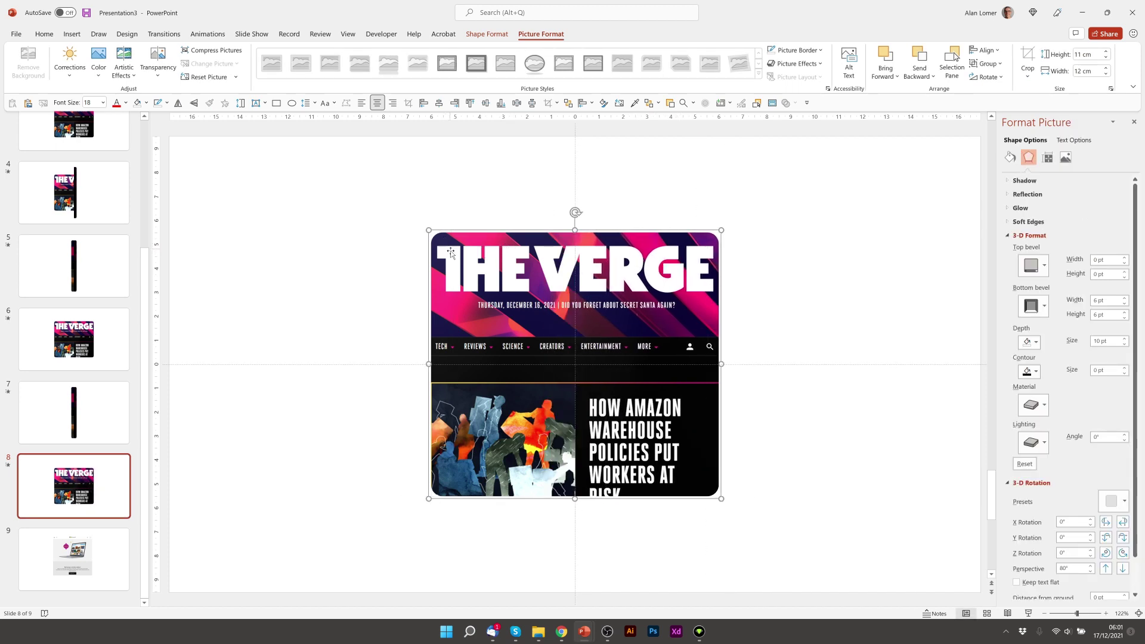
{"action": "key", "text": "Escape"}
{"action": "left_click_drag", "start_coordinate": [531, 276], "coordinate": [528, 339]}
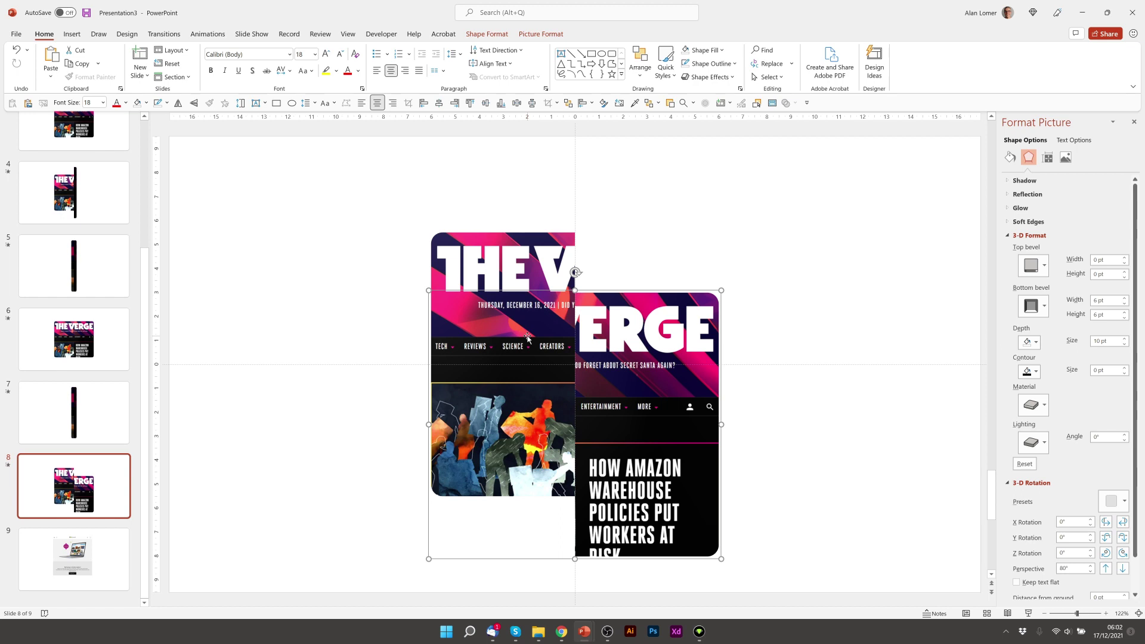
{"action": "key", "text": "ctrl+z"}
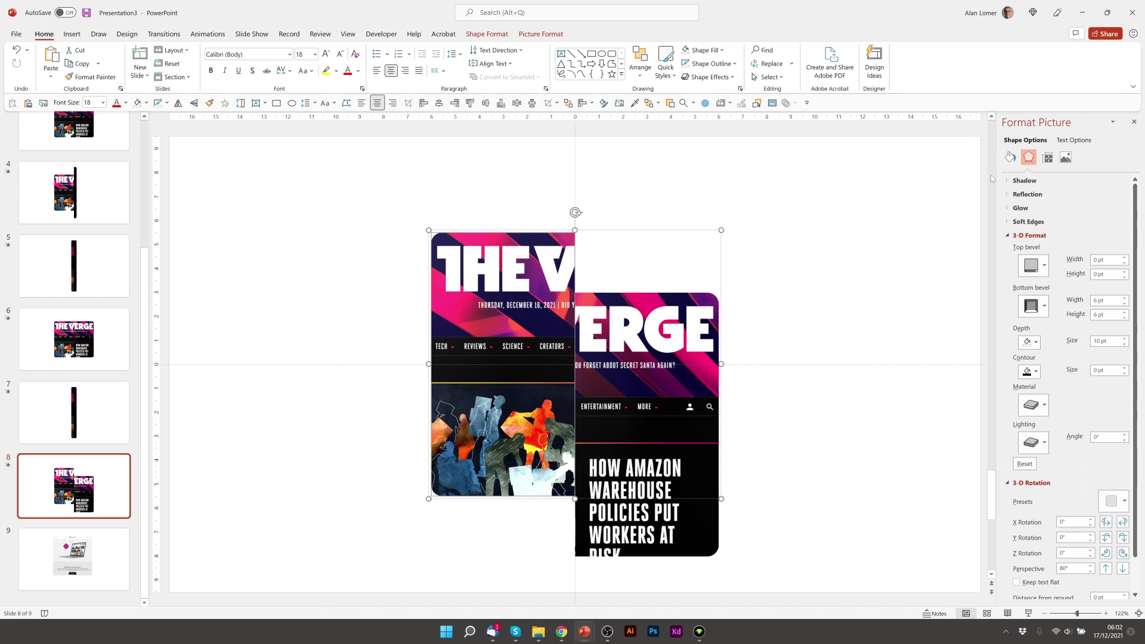
Fill both phone halves with the copied Microsoft Surface Laptop page as a tiled picture texture.
{"action": "left_click", "coordinate": [1010, 157]}
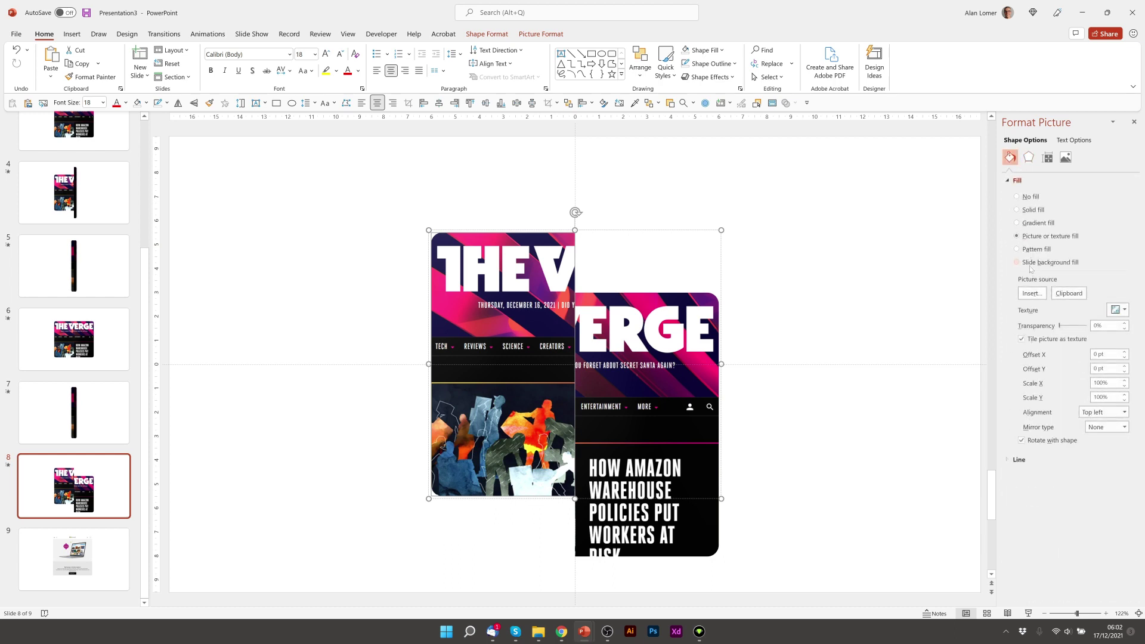
{"action": "left_click", "coordinate": [1069, 293]}
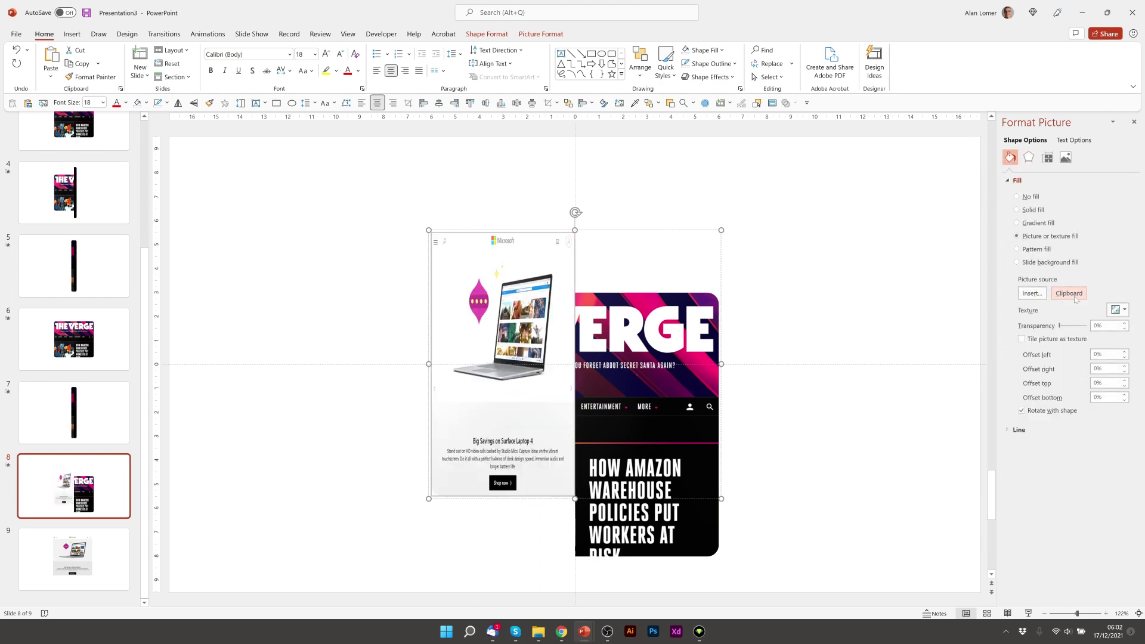
{"action": "left_click", "coordinate": [1022, 338]}
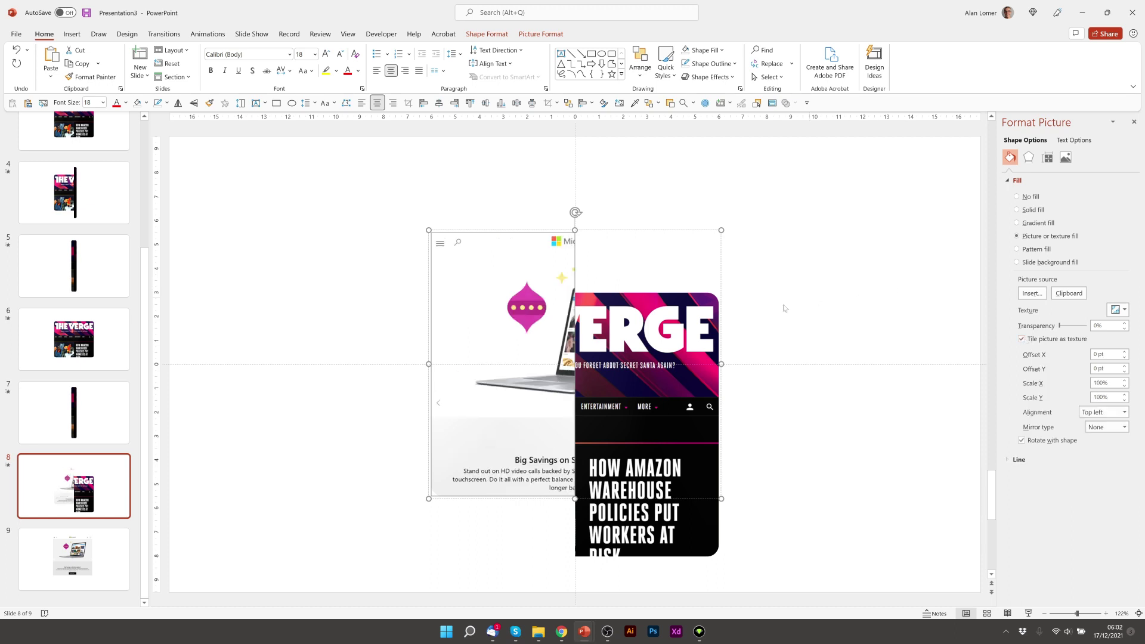
{"action": "left_click", "coordinate": [670, 315]}
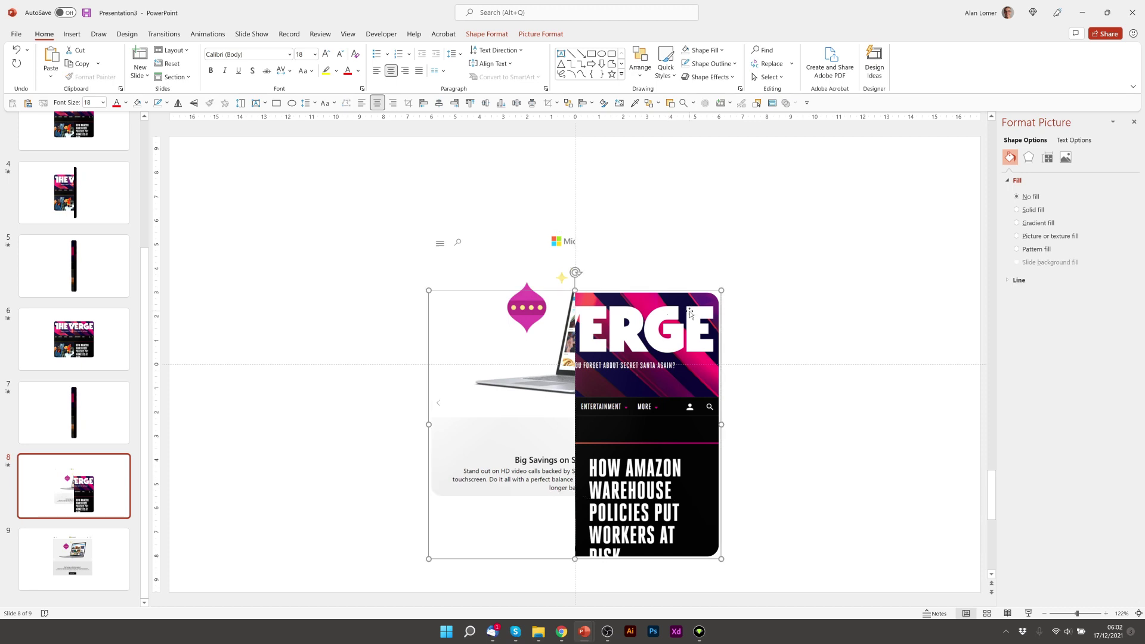
{"action": "left_click", "coordinate": [690, 314]}
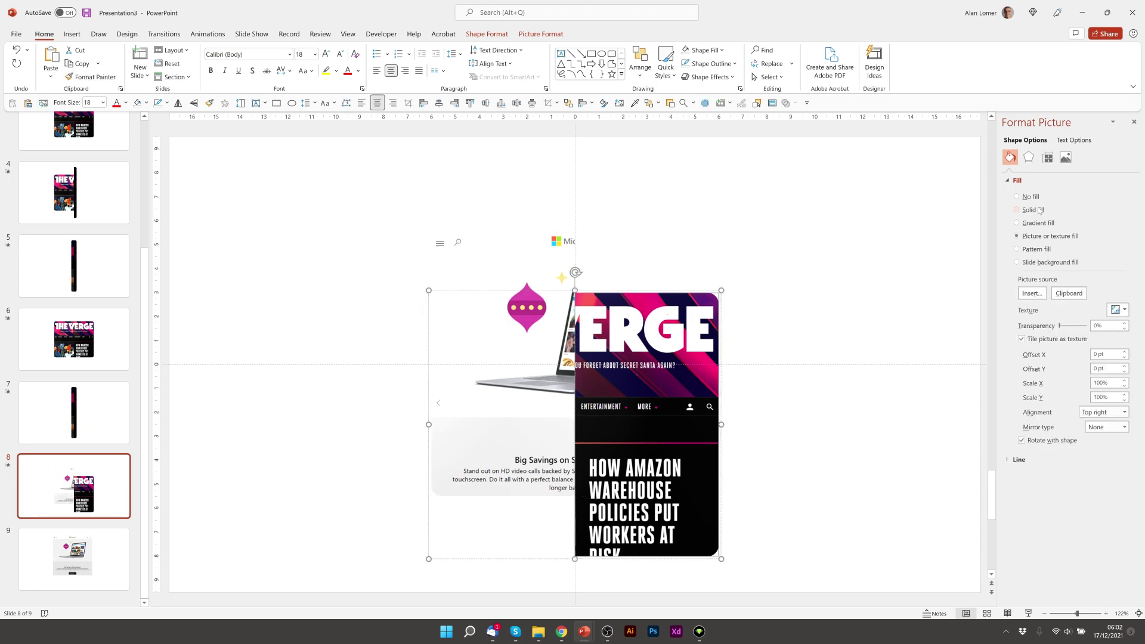
{"action": "left_click", "coordinate": [1069, 292]}
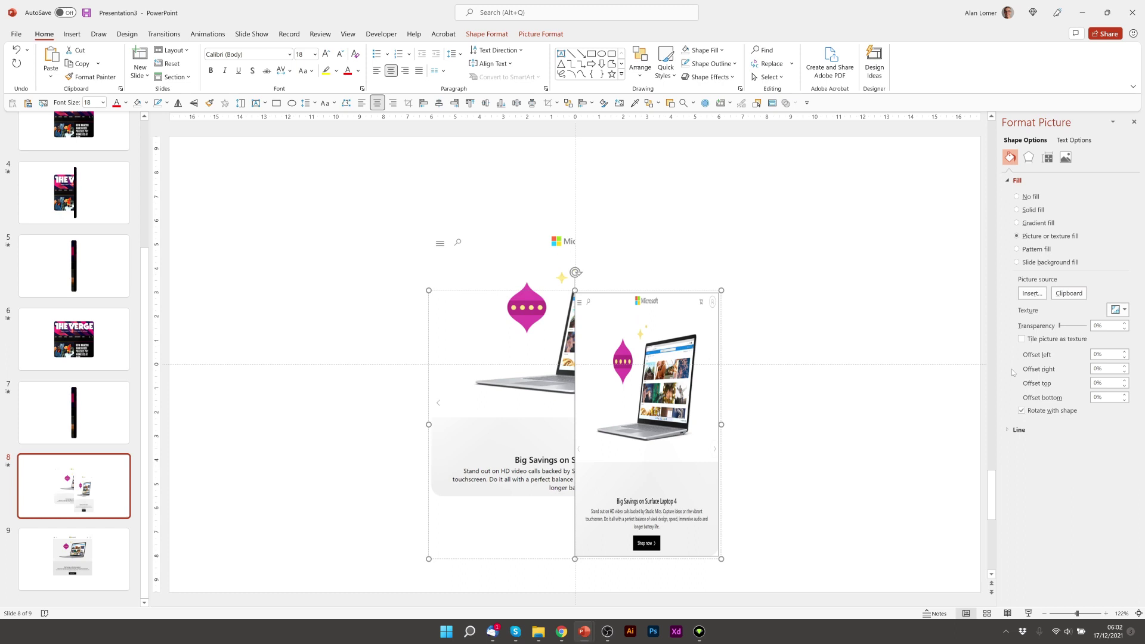
{"action": "left_click", "coordinate": [1023, 339]}
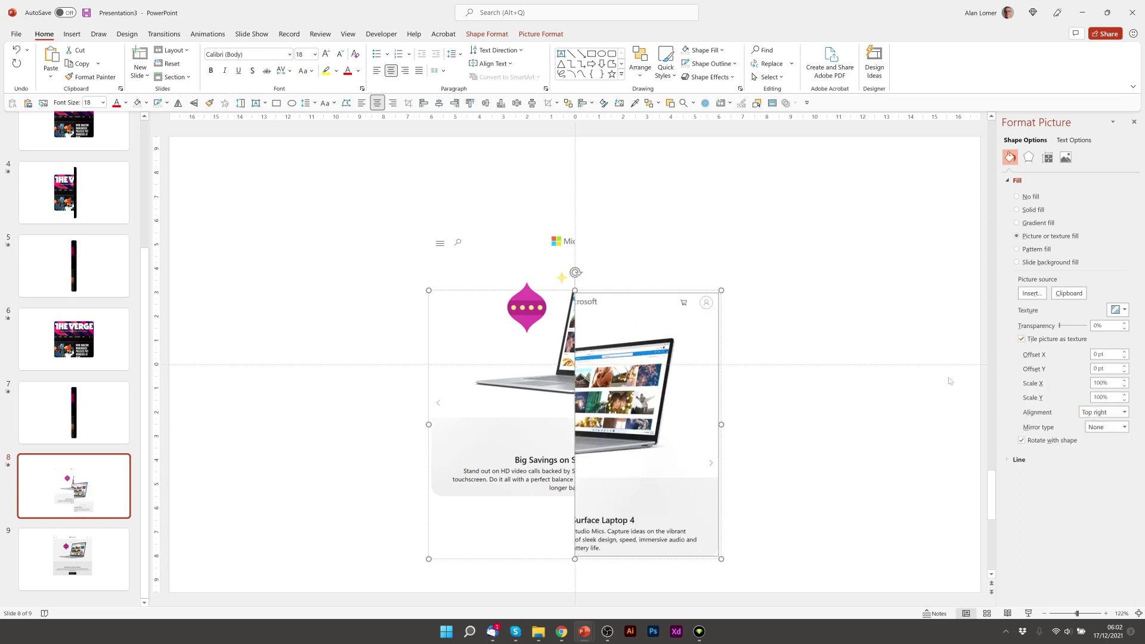
{"action": "left_click", "coordinate": [810, 444]}
{"action": "left_click", "coordinate": [710, 420]}
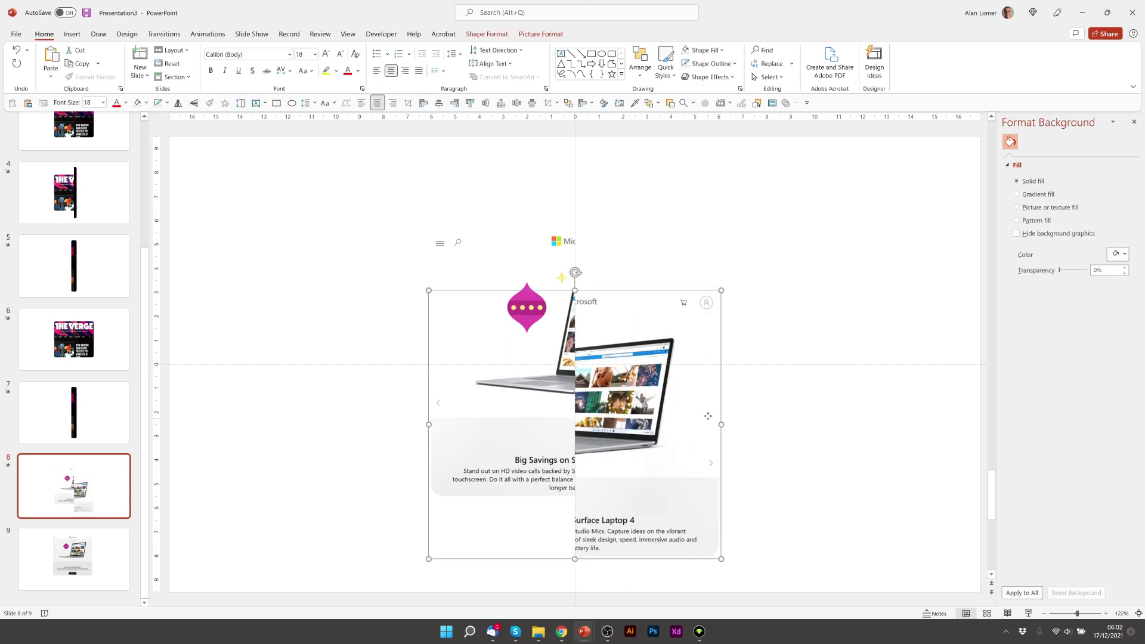
Duplicate slide 8 and raise the X rotation of one Microsoft page half until edge-on.
{"action": "left_click_drag", "start_coordinate": [711, 420], "coordinate": [701, 355]}
{"action": "key", "text": "ctrl+d"}
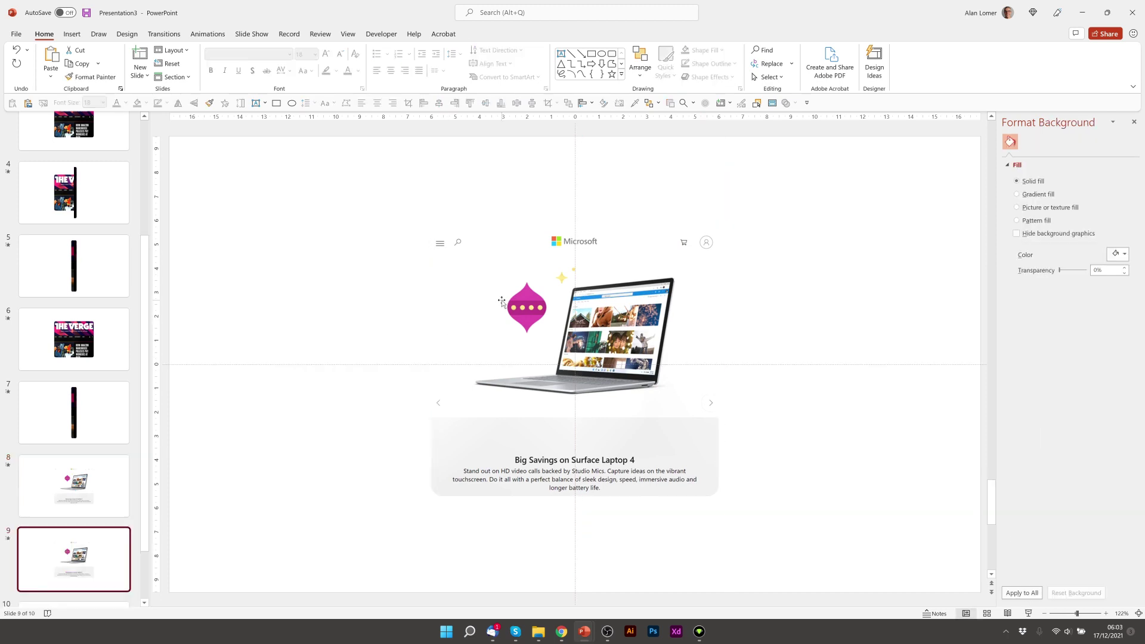
{"action": "left_click", "coordinate": [502, 303]}
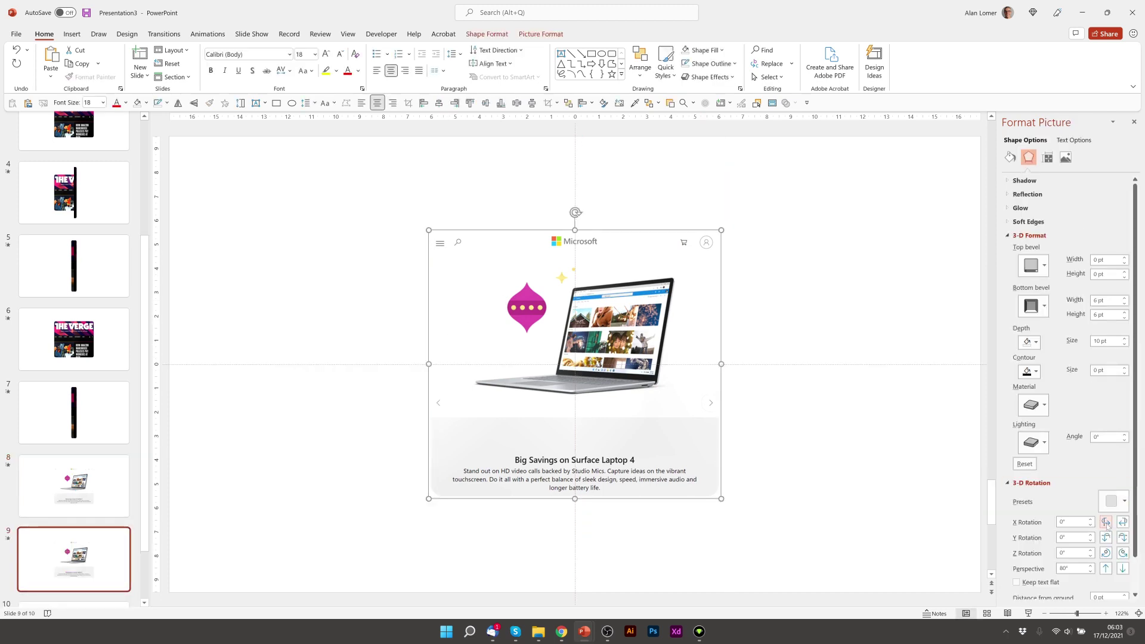
{"action": "left_click", "coordinate": [1107, 524]}
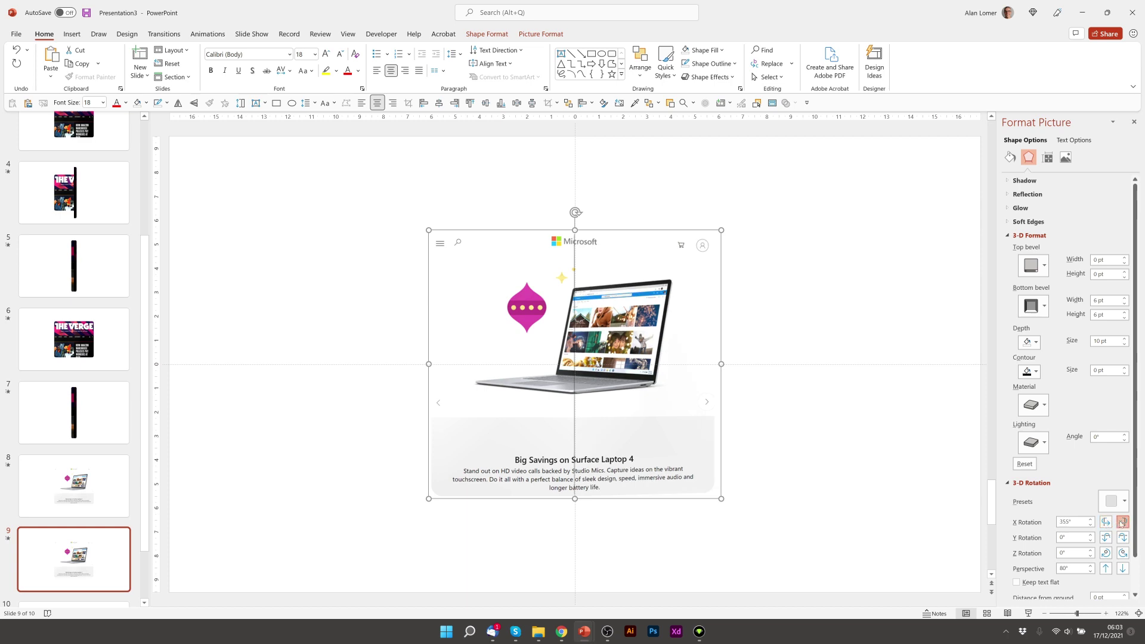
{"action": "left_click", "coordinate": [1122, 523]}
{"action": "left_click", "coordinate": [1122, 523]}
{"action": "left_click", "coordinate": [1121, 523]}
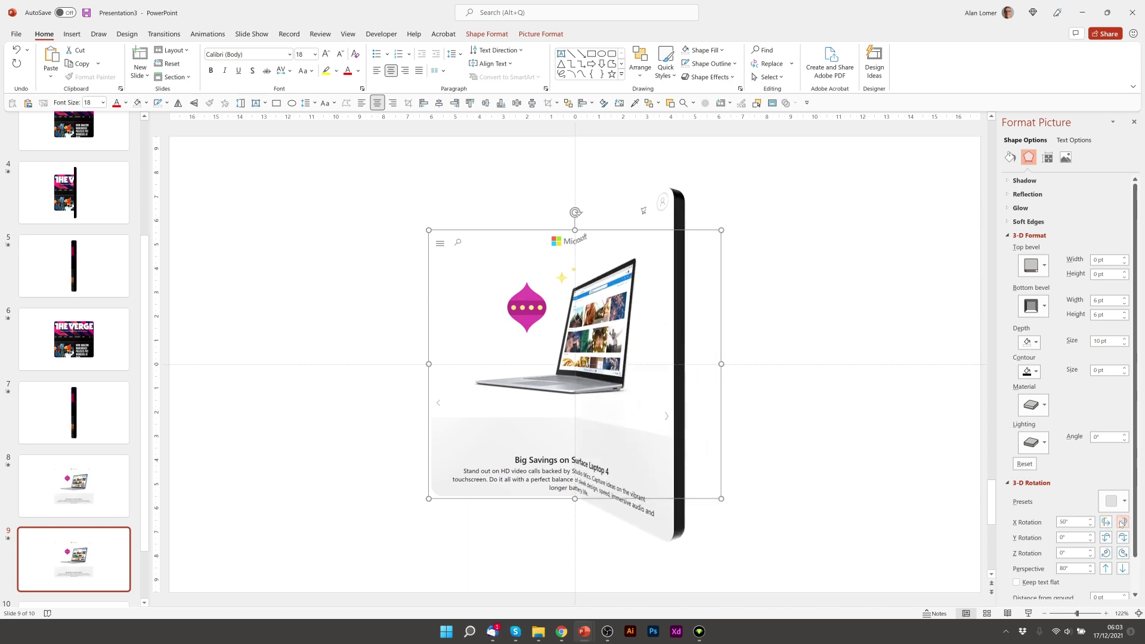
{"action": "left_click", "coordinate": [1122, 523]}
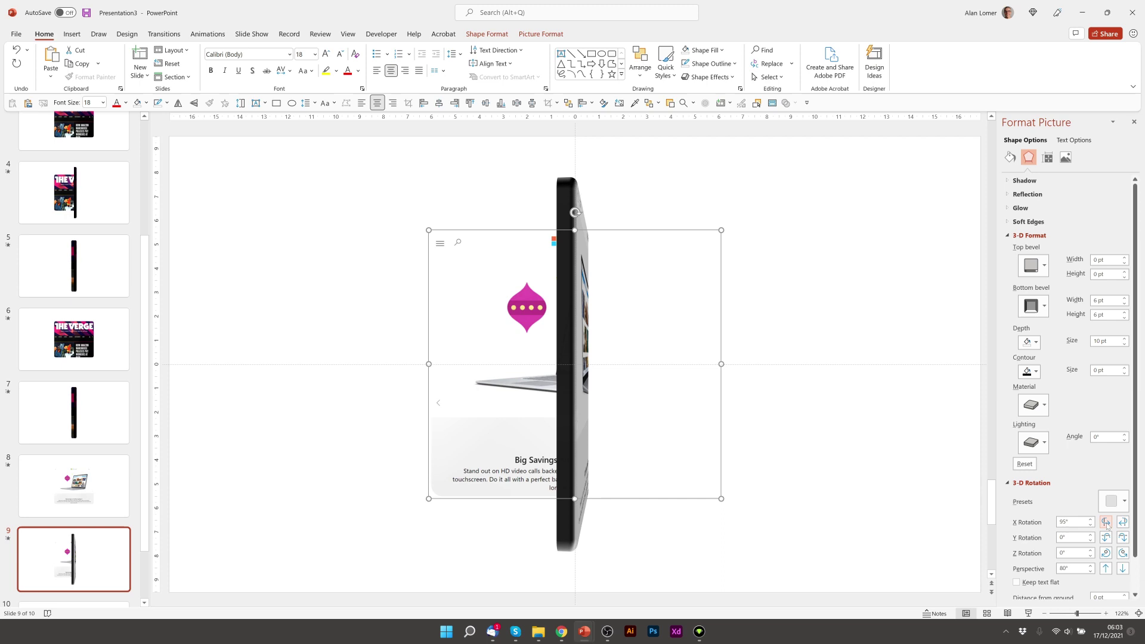
Turn the other phone half edge-on with repeated X rotation steps, folding the phone into a bar.
{"action": "left_click", "coordinate": [438, 243]}
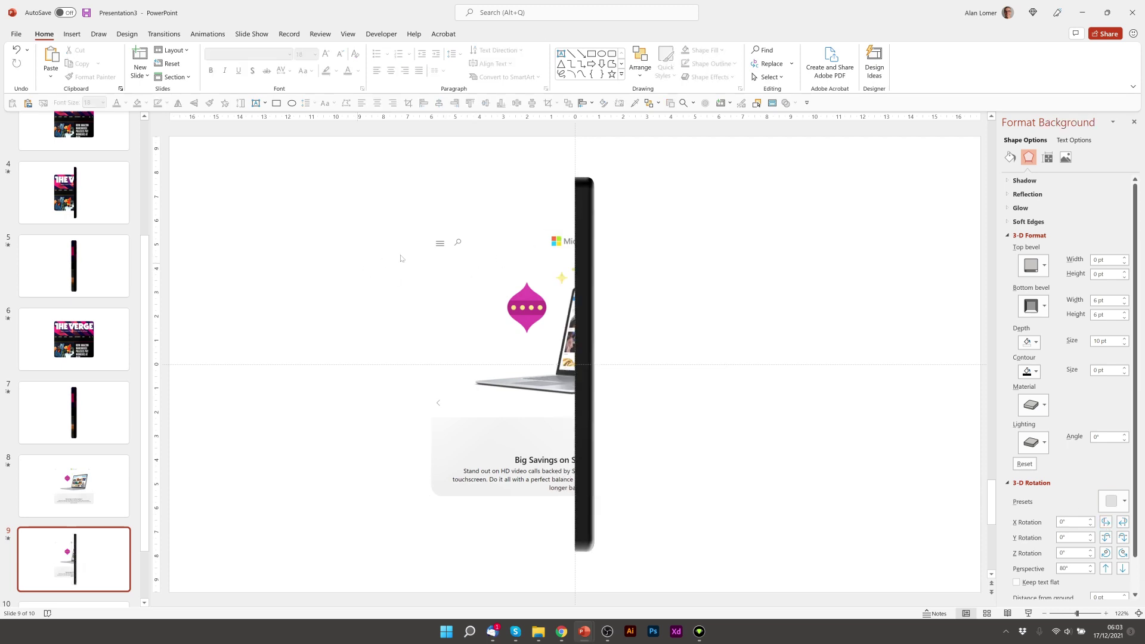
{"action": "left_click", "coordinate": [444, 247]}
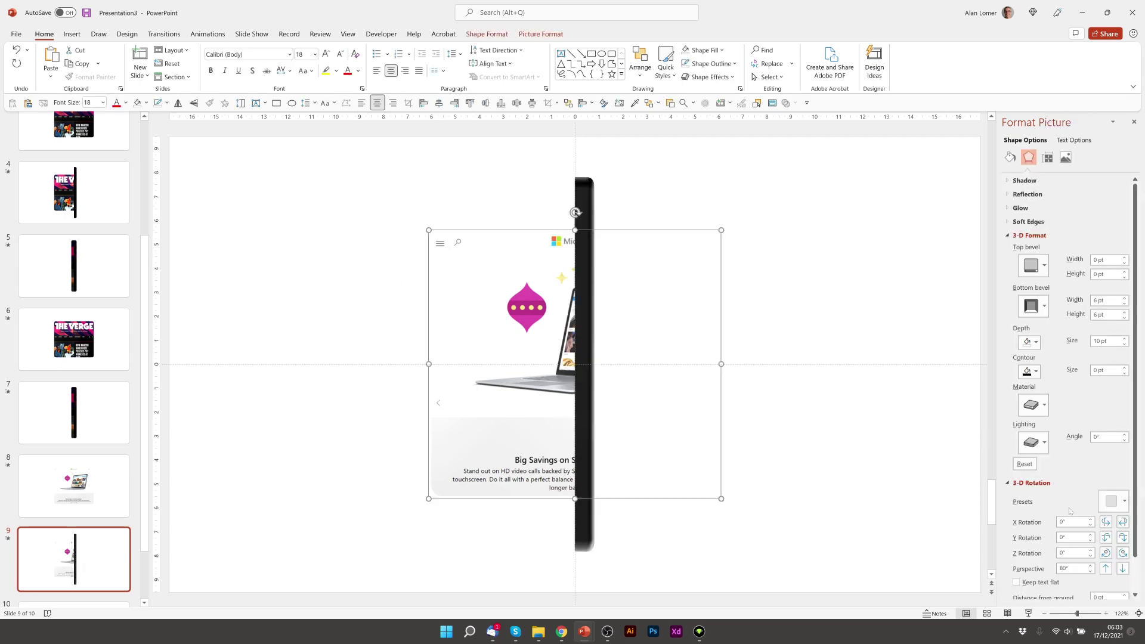
{"action": "left_click", "coordinate": [1105, 522]}
{"action": "left_click", "coordinate": [1105, 523]}
{"action": "left_click", "coordinate": [1105, 522]}
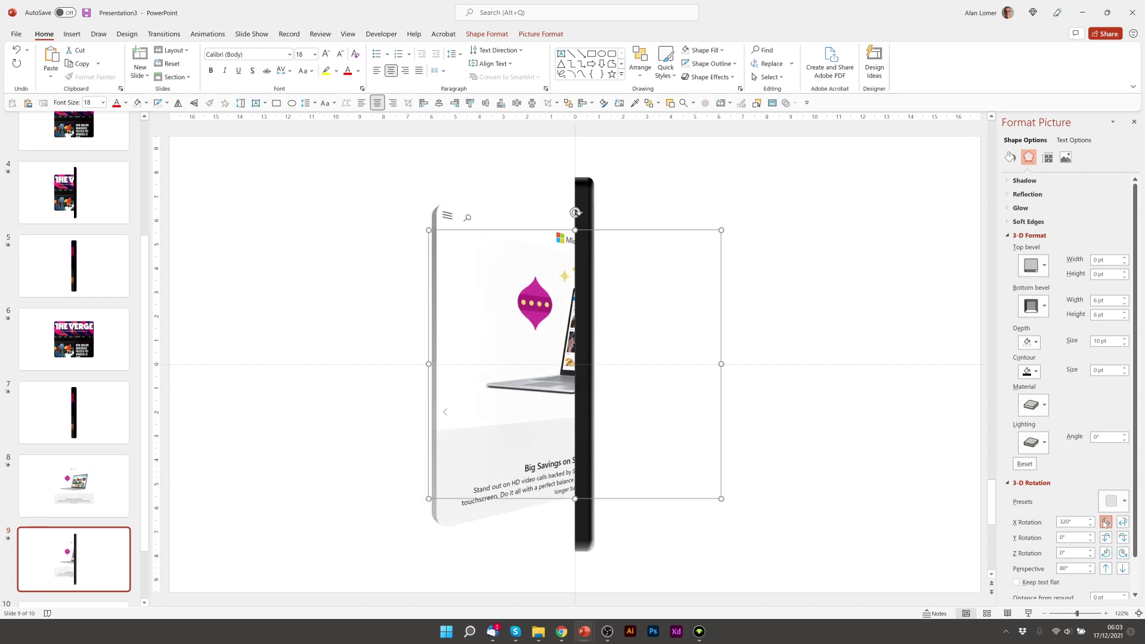
{"action": "left_click", "coordinate": [1105, 523]}
{"action": "left_click", "coordinate": [1105, 522]}
{"action": "left_click", "coordinate": [1105, 522]}
{"action": "left_click", "coordinate": [1105, 522]}
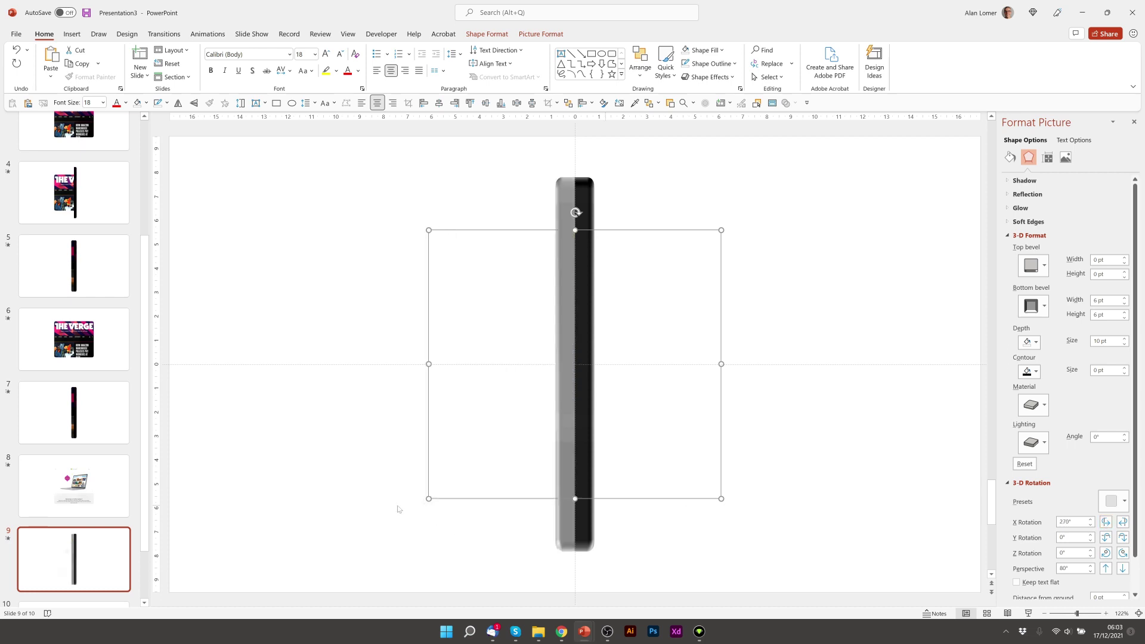
Duplicate the open Microsoft phone slide 8 and move the copy after the folded slide.
{"action": "key", "text": "Page_Up"}
{"action": "key", "text": "ctrl+d"}
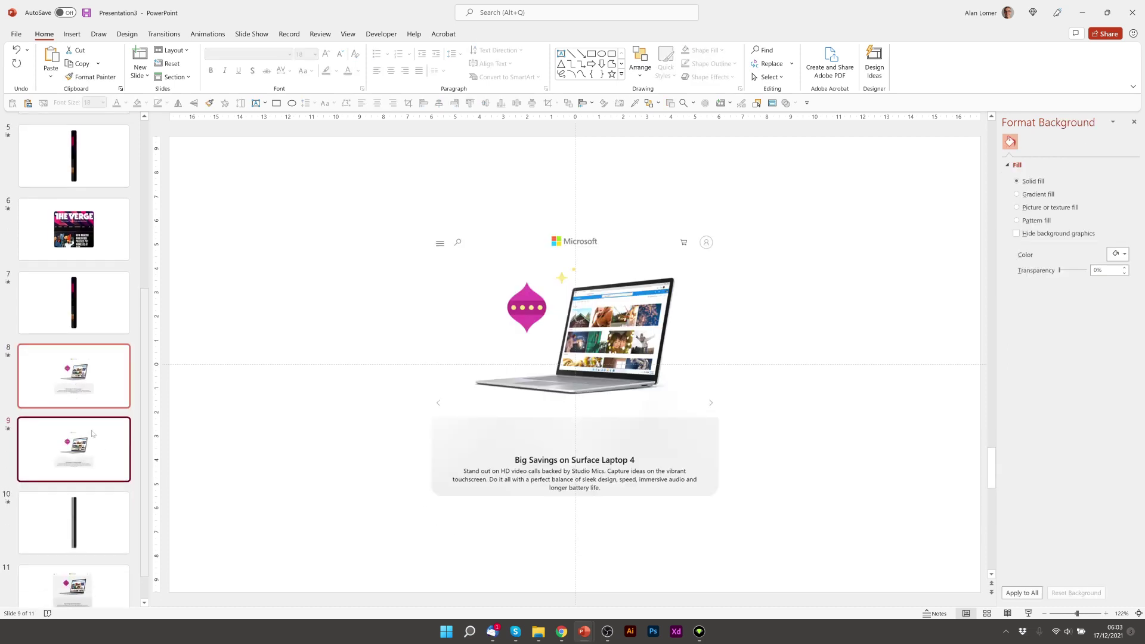
{"action": "key", "text": "ctrl+Down"}
Play the slide show full screen from slide 8 with Shift+F5.
{"action": "left_click", "coordinate": [79, 392]}
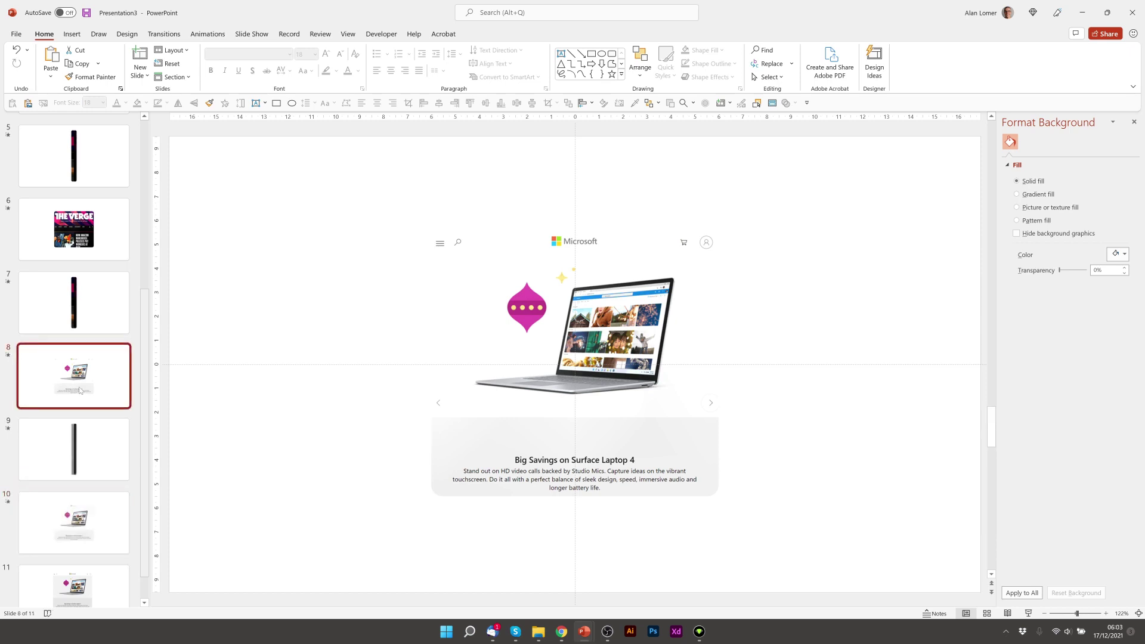
{"action": "key", "text": "shift+F5"}
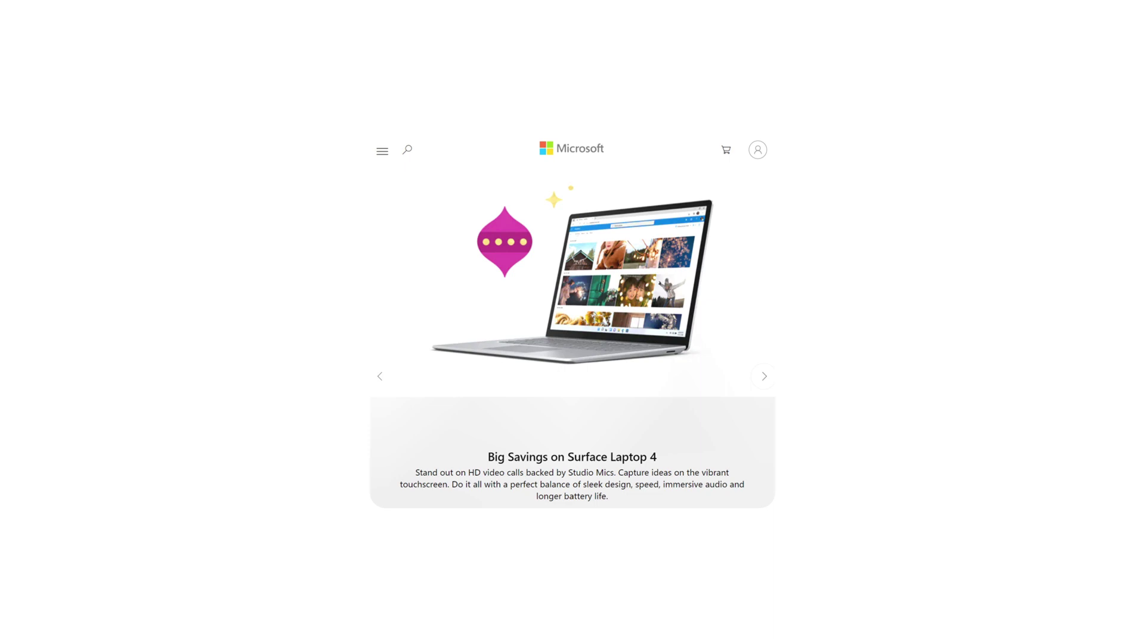